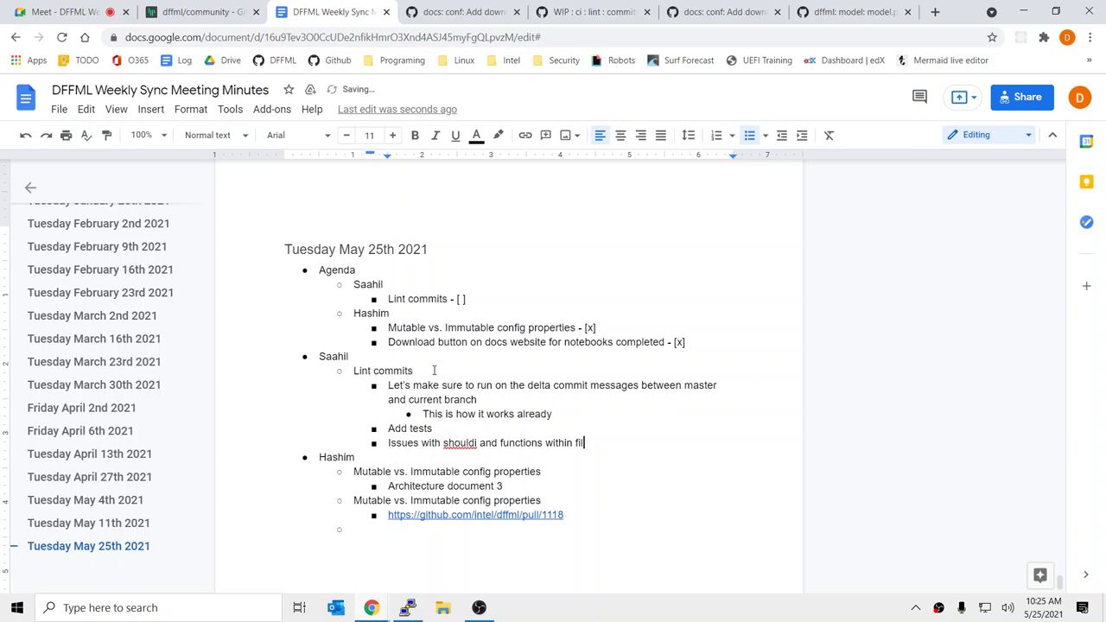
Complete the shouldi note as "Issues with shouldi and functions within files" and add an empty nested bullet under "Architecture document 3".
type("es")
key("Return")
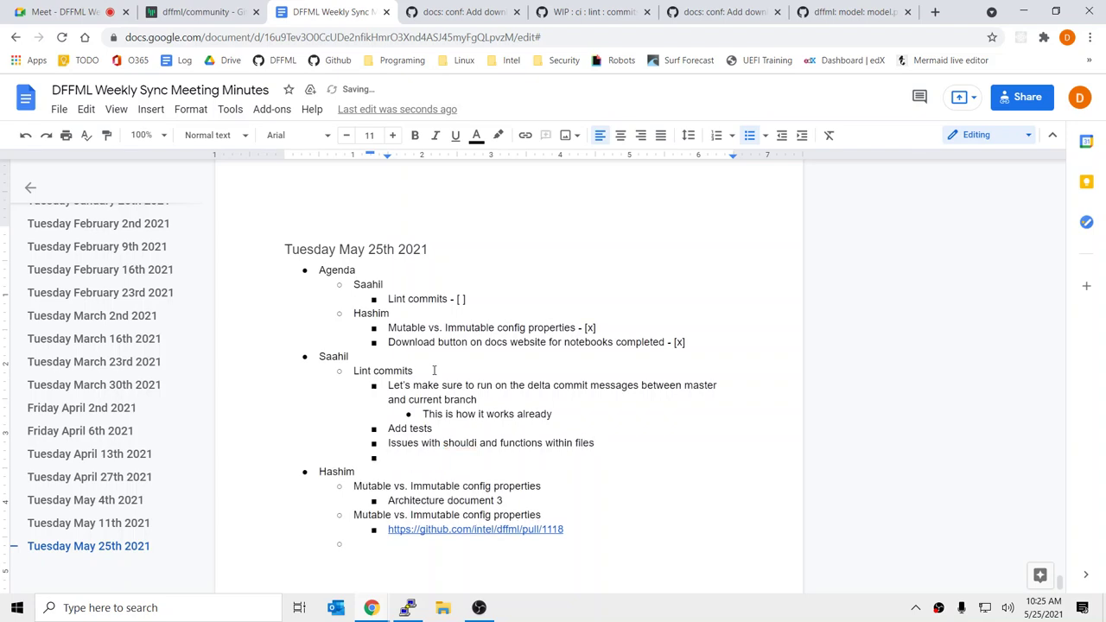
scroll(436, 371, "down", 3)
scroll(442, 371, "up", 1)
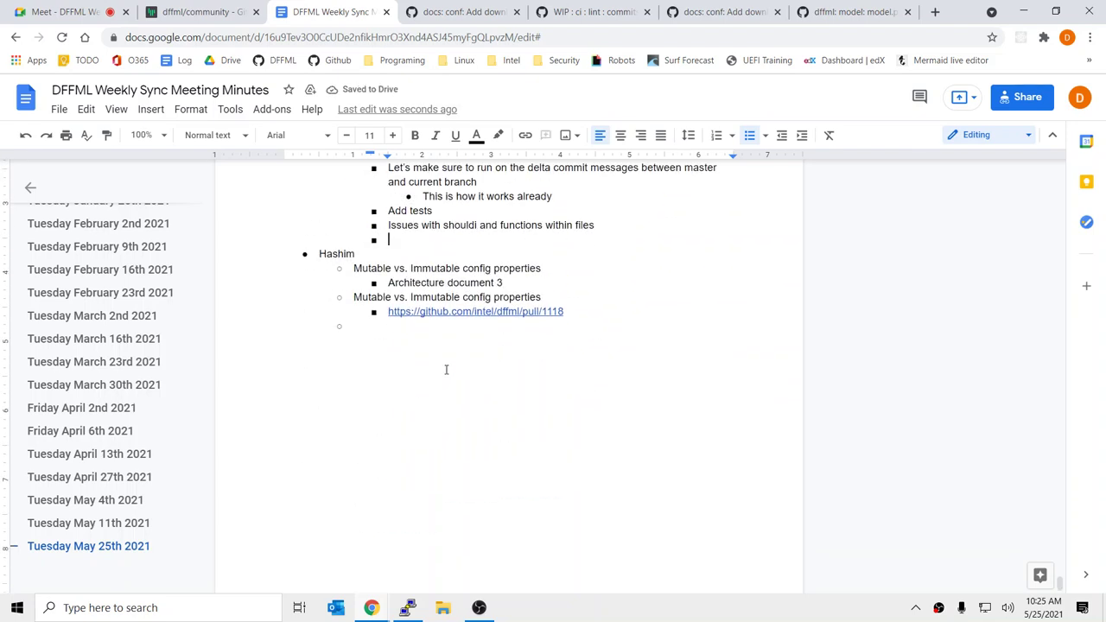
left_click(548, 279)
key("Return")
key("Tab")
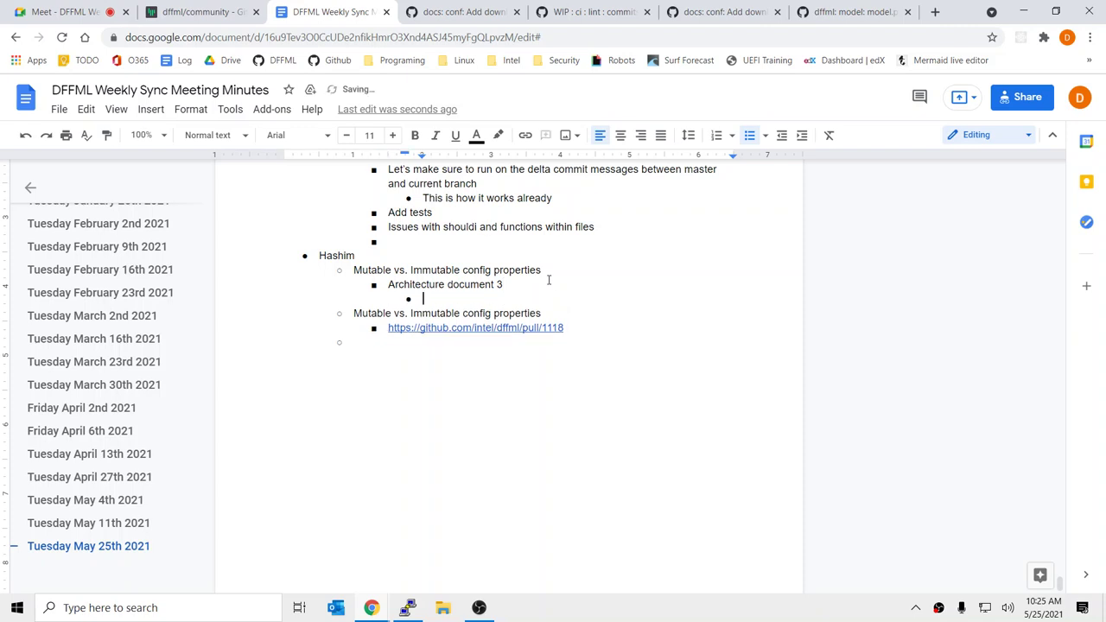
Reword the topic above "Architecture document 3" as "Config Properties Mutable vs. Immutable".
key("Up")
key("Up")
key("Right")
key("Left")
key("Left")
key("shift+End")
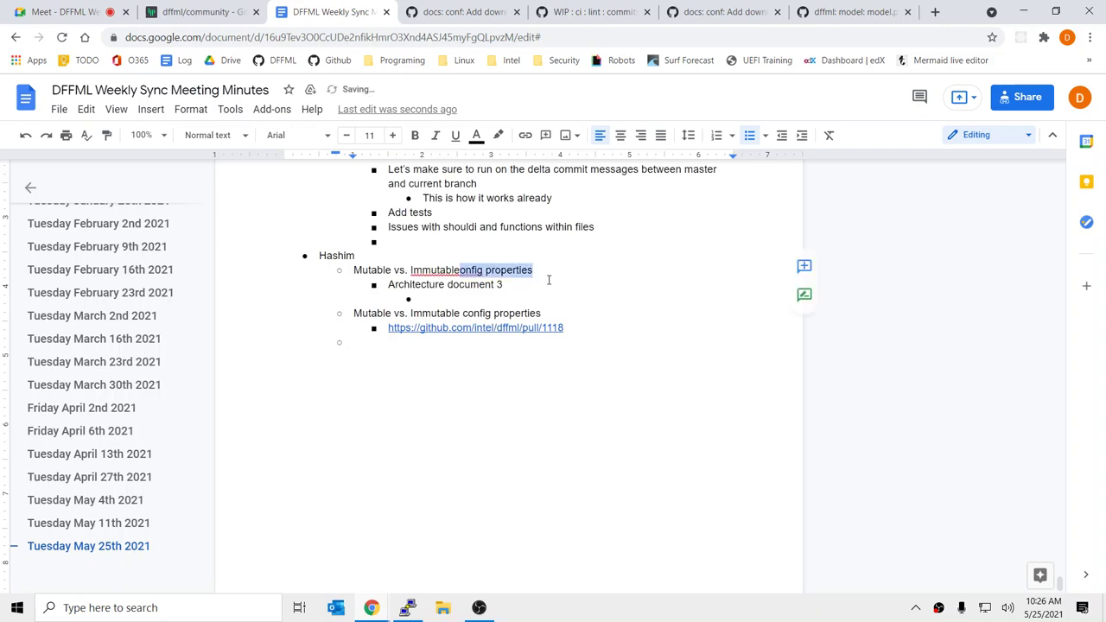
key("BackSpace")
type("Config Pro")
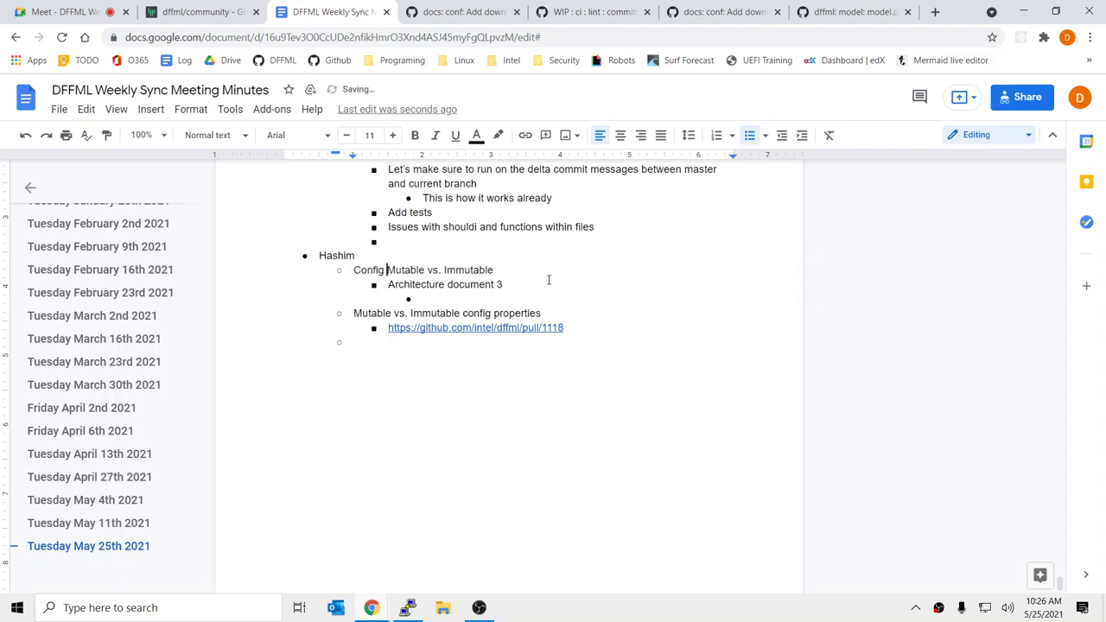
type("pert")
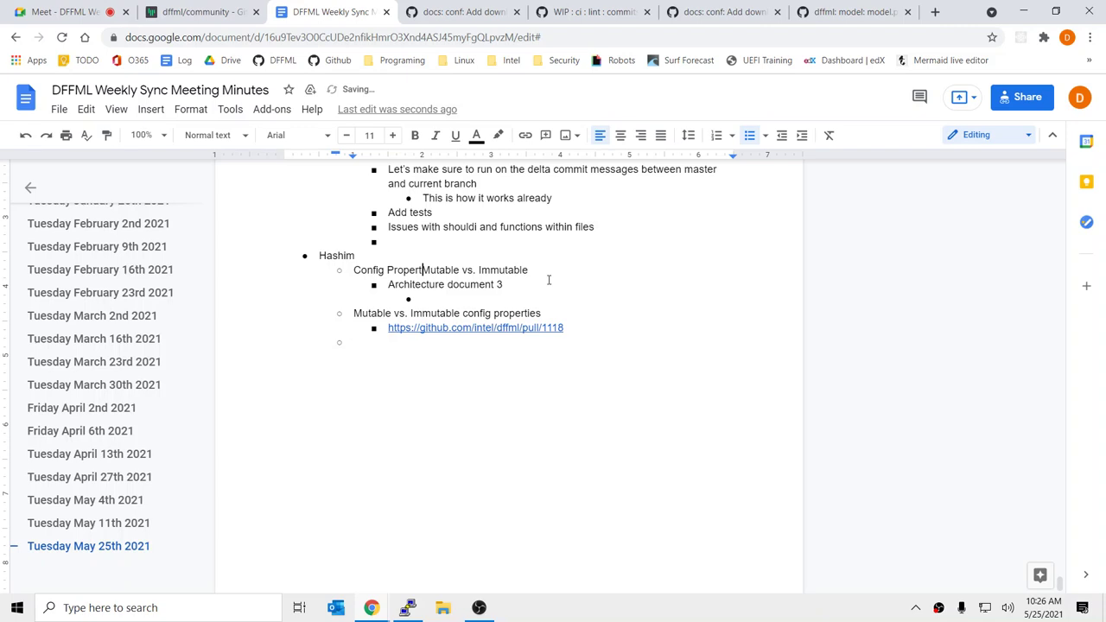
type("ies")
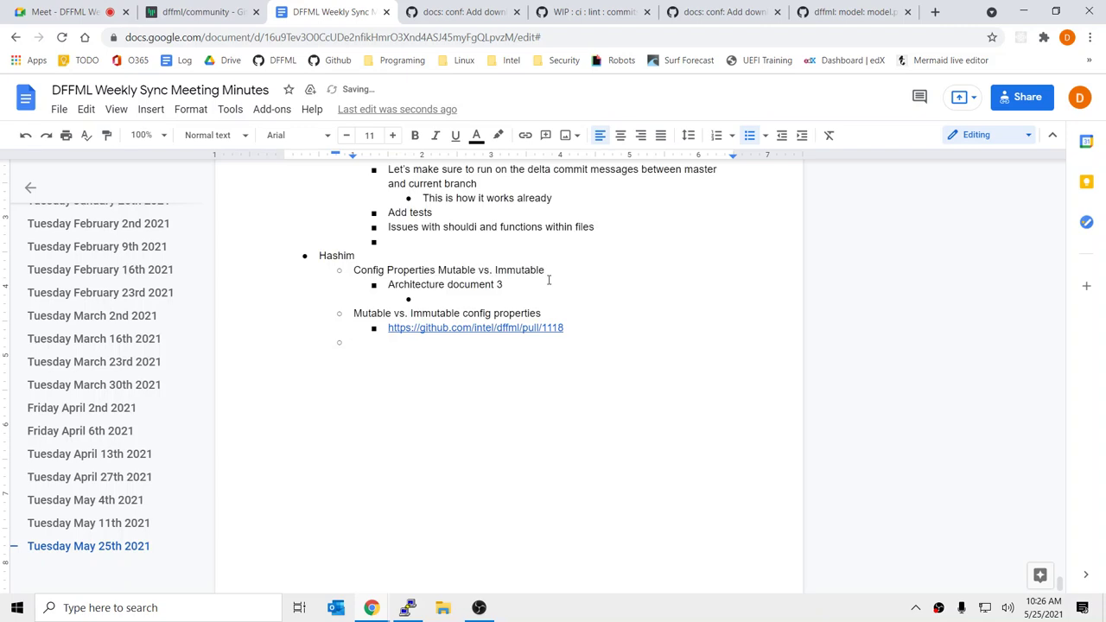
Move the empty nested bullet up one list level so it aligns with "Architecture document 3".
left_click(458, 313)
left_click(457, 298)
key("shift+Tab")
Add the nested note "Most failures are in docs" under the shouldi issue in the lint commits section.
left_click(478, 239)
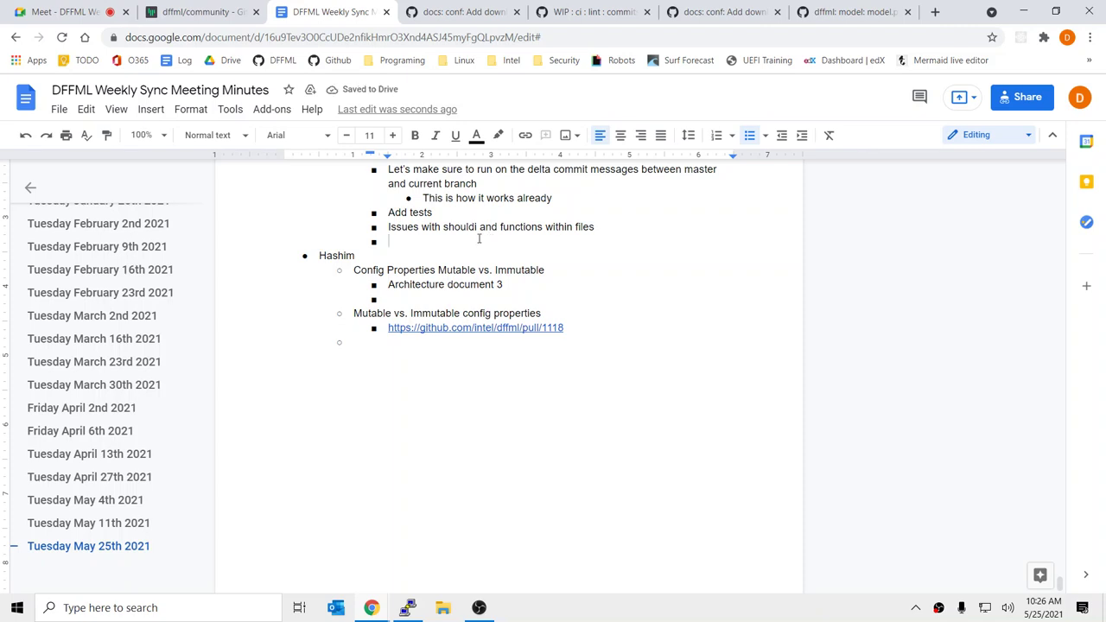
key("Tab")
type("Most failures")
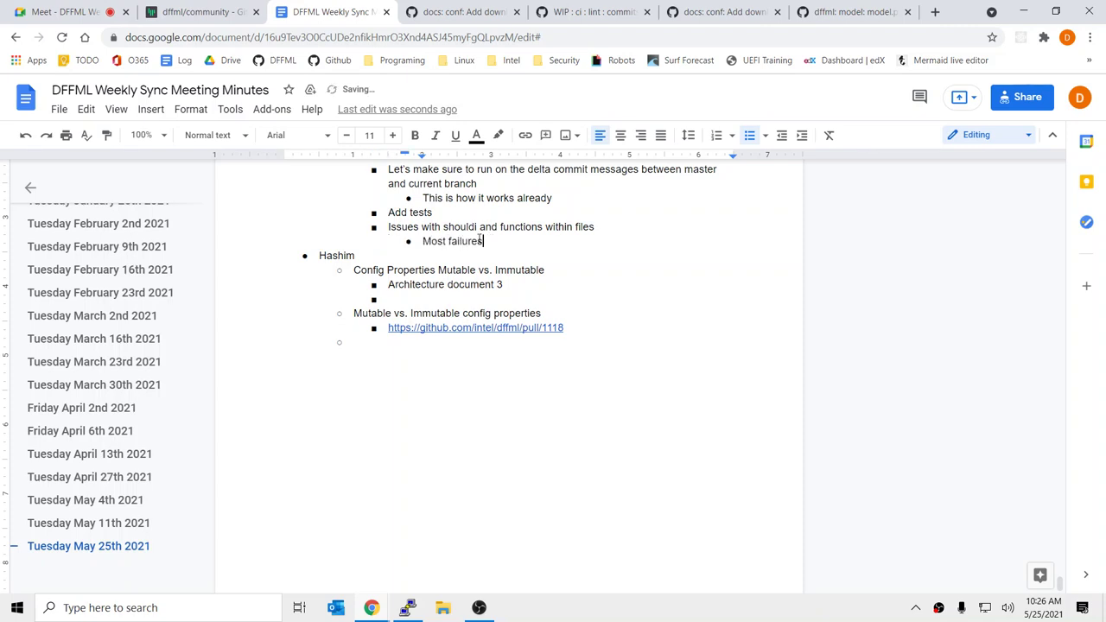
type(" are in docs")
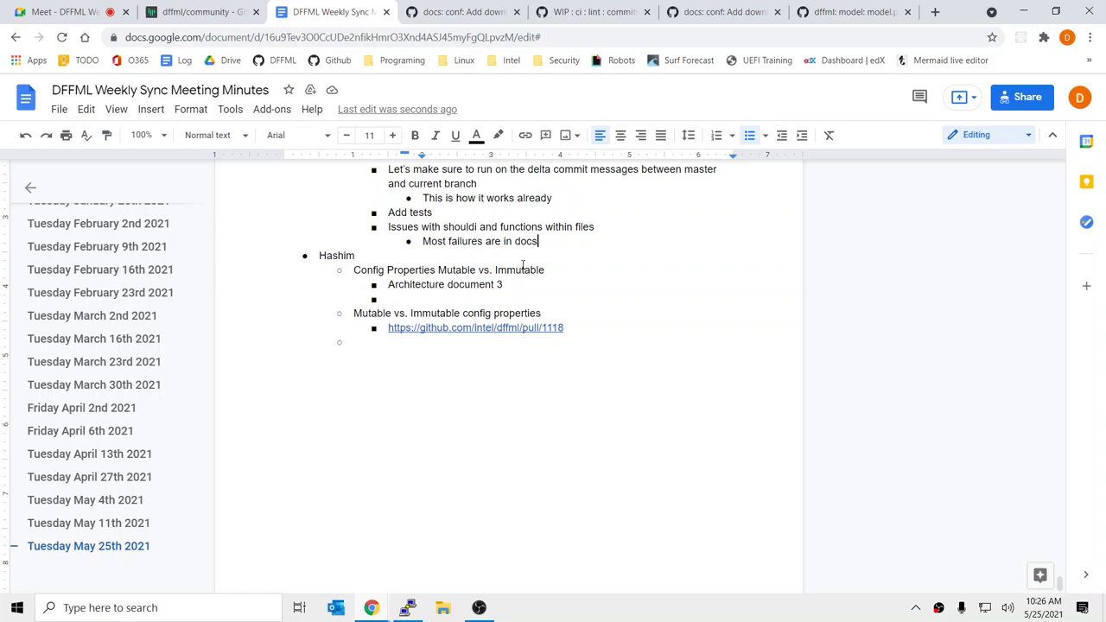
Switch to GitHub, close the tabs for pull requests #1118 and #1076, and list the dffml repository's open pull requests.
left_click(450, 12)
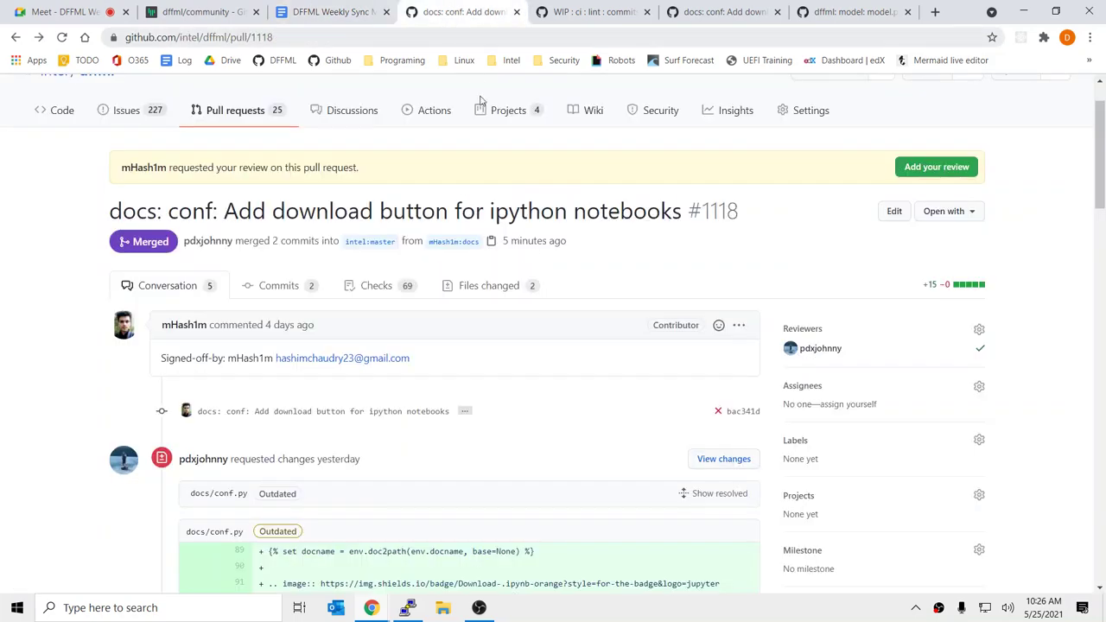
scroll(547, 337, "down", 5)
scroll(548, 337, "down", 4)
middle_click(446, 8)
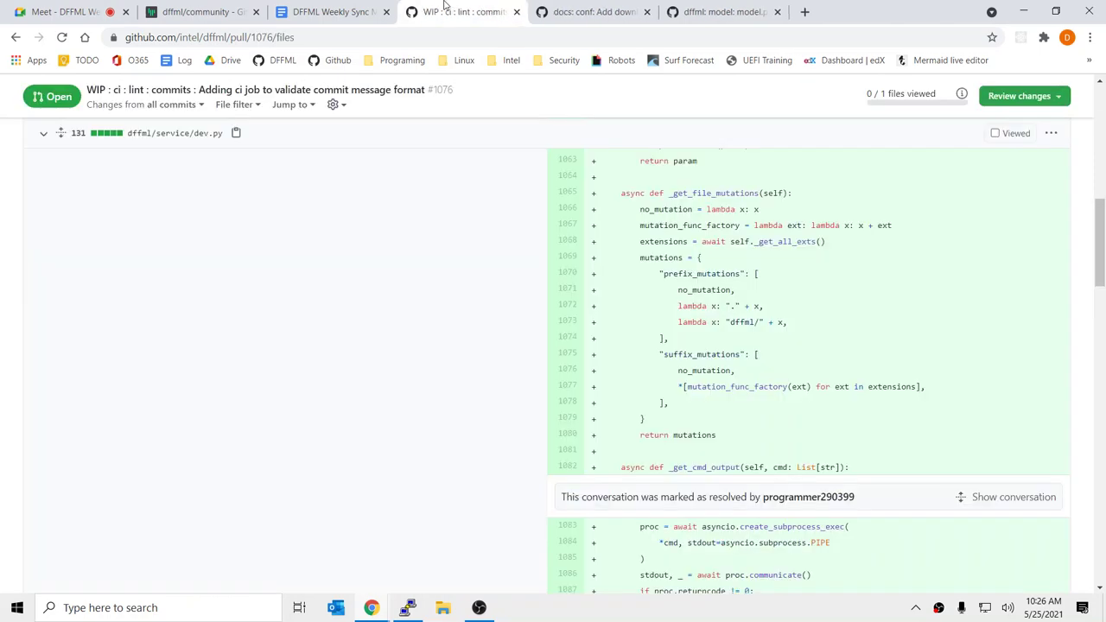
middle_click(453, 7)
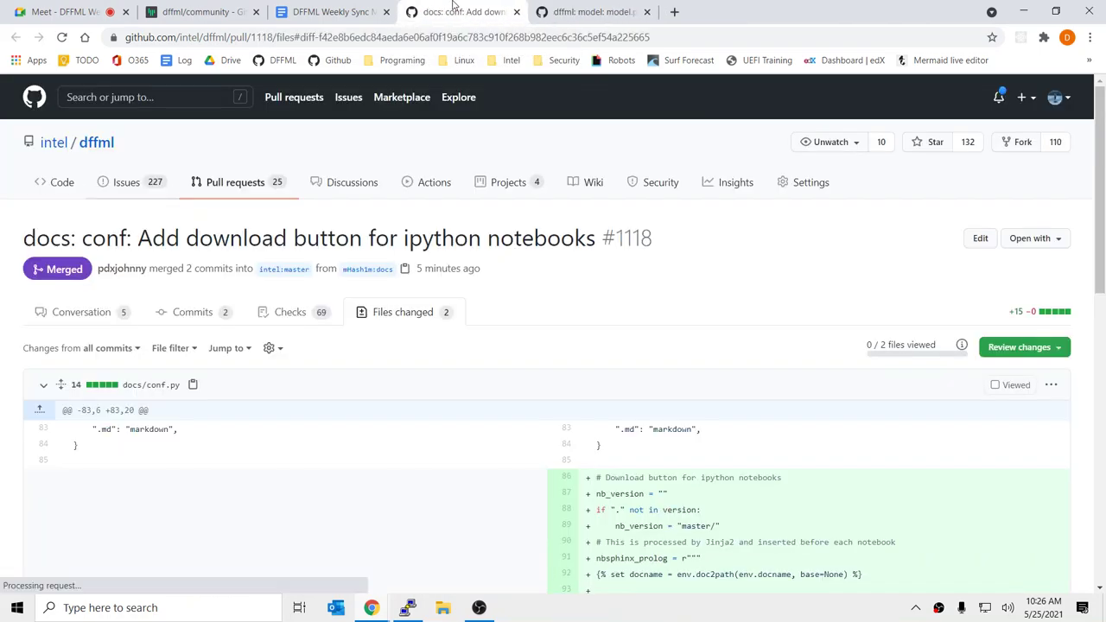
middle_click(453, 7)
left_click(247, 183)
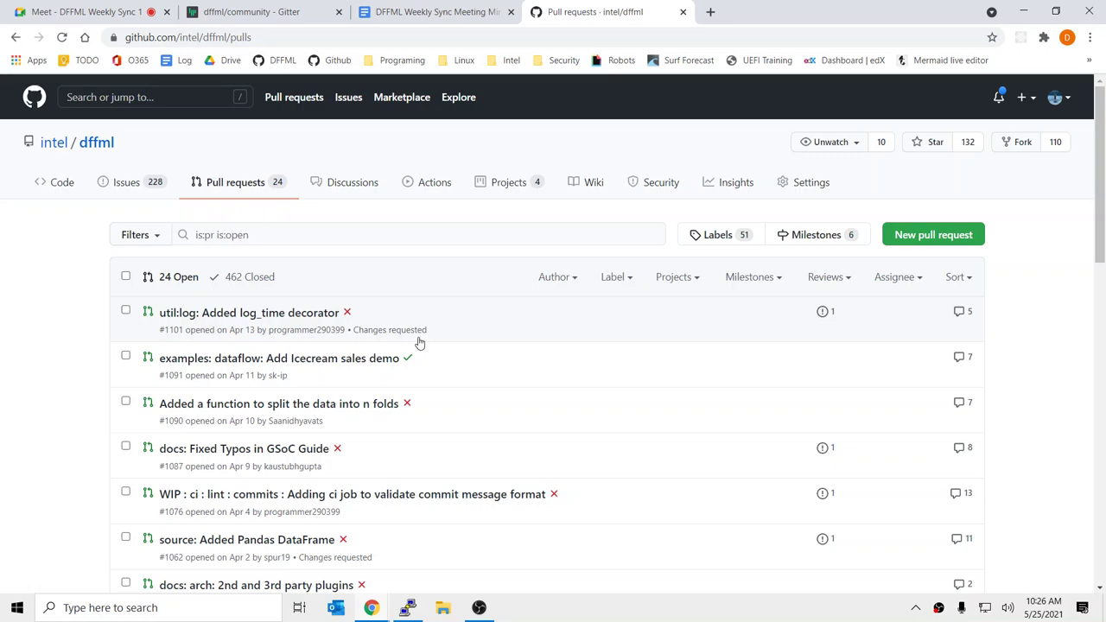
Open the pull request "examples: dataflow: Add Icecream sales demo" and review its commits, checks and coverage report.
left_click(393, 361)
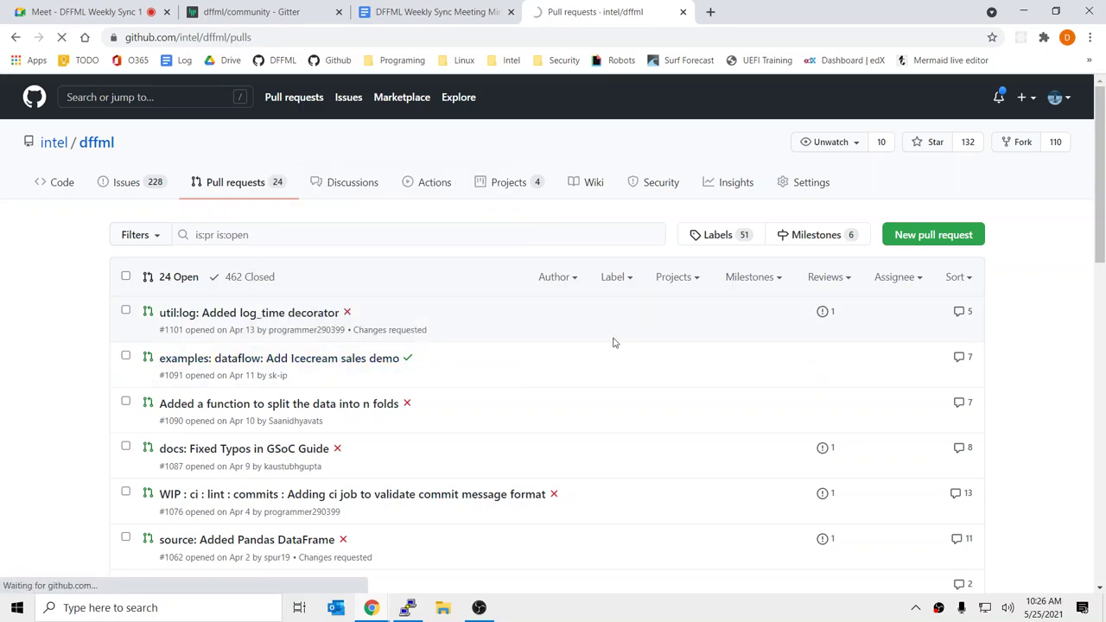
scroll(631, 305, "down", 5)
scroll(630, 306, "down", 15)
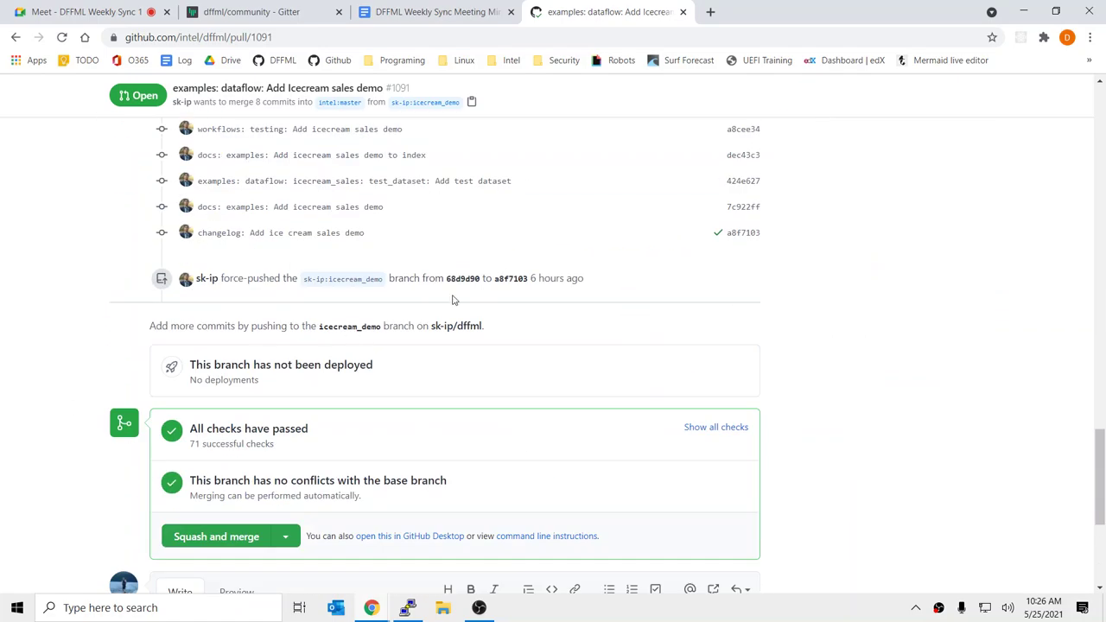
scroll(363, 419, "up", 5)
scroll(363, 418, "up", 15)
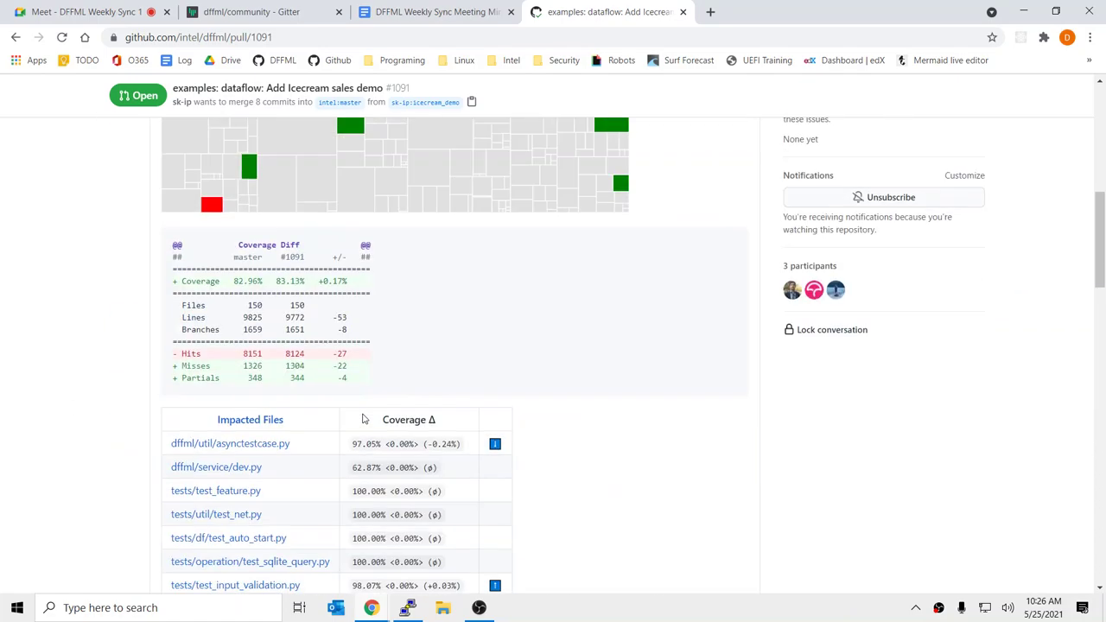
Review the pull request's changed files, examining the CHANGELOG.md entry and docs/examples/icecream_sales.rst.
left_click(506, 313)
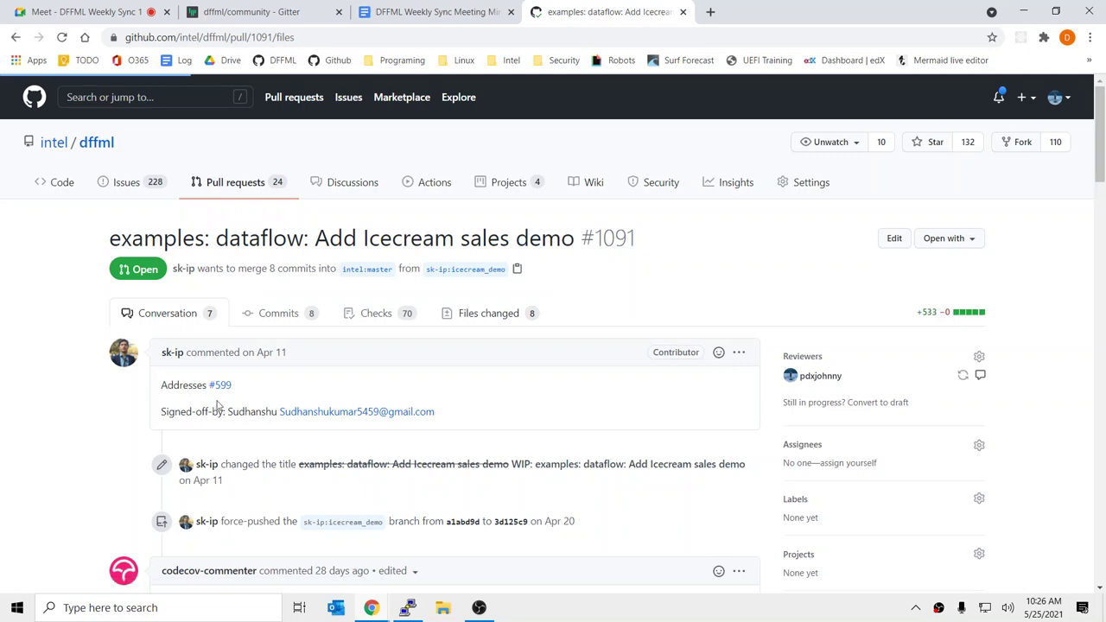
scroll(519, 453, "down", 2)
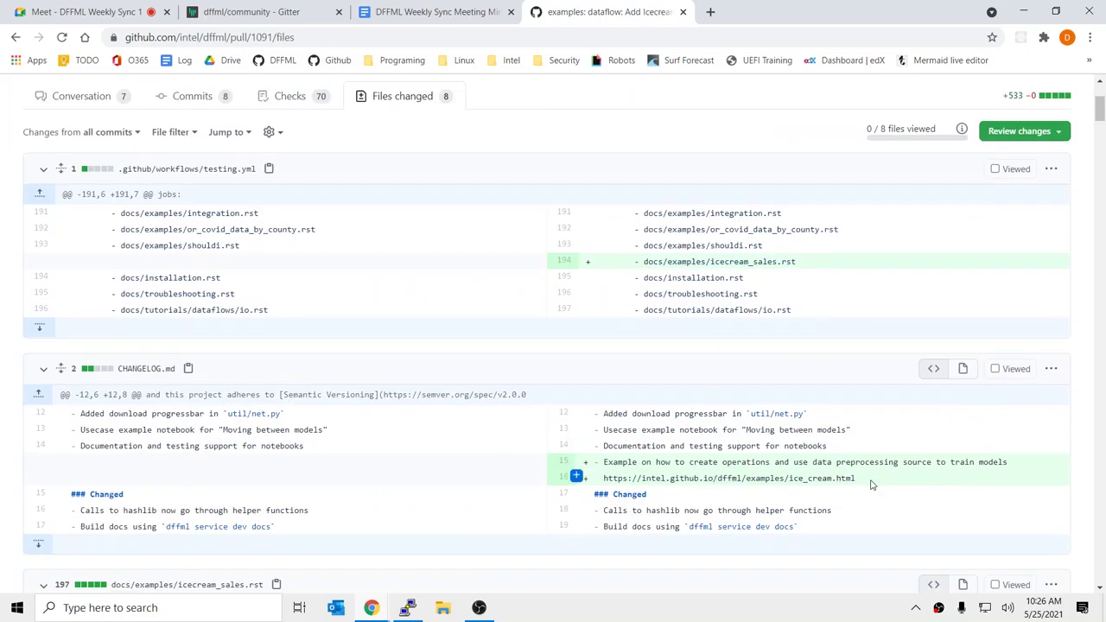
scroll(870, 486, "down", 3)
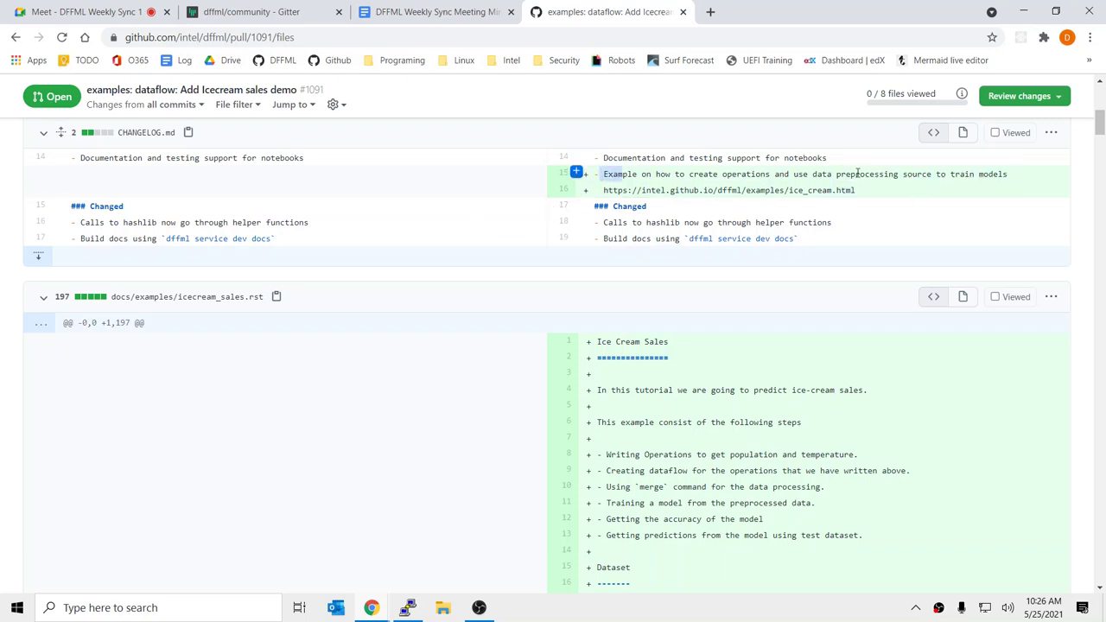
left_click_drag(982, 185, 887, 156)
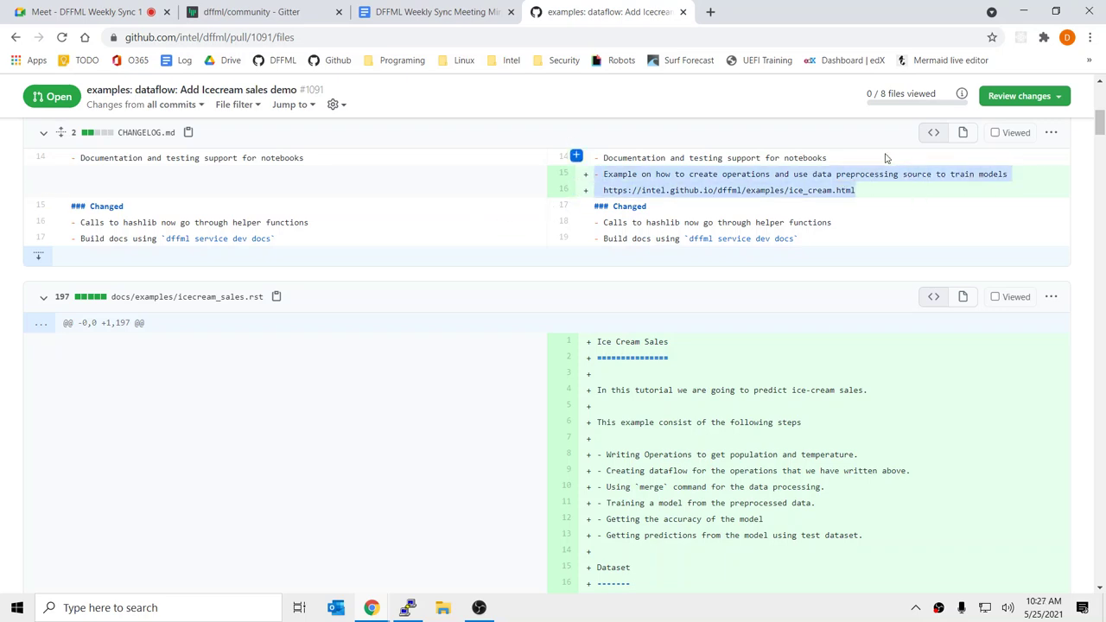
left_click(851, 203)
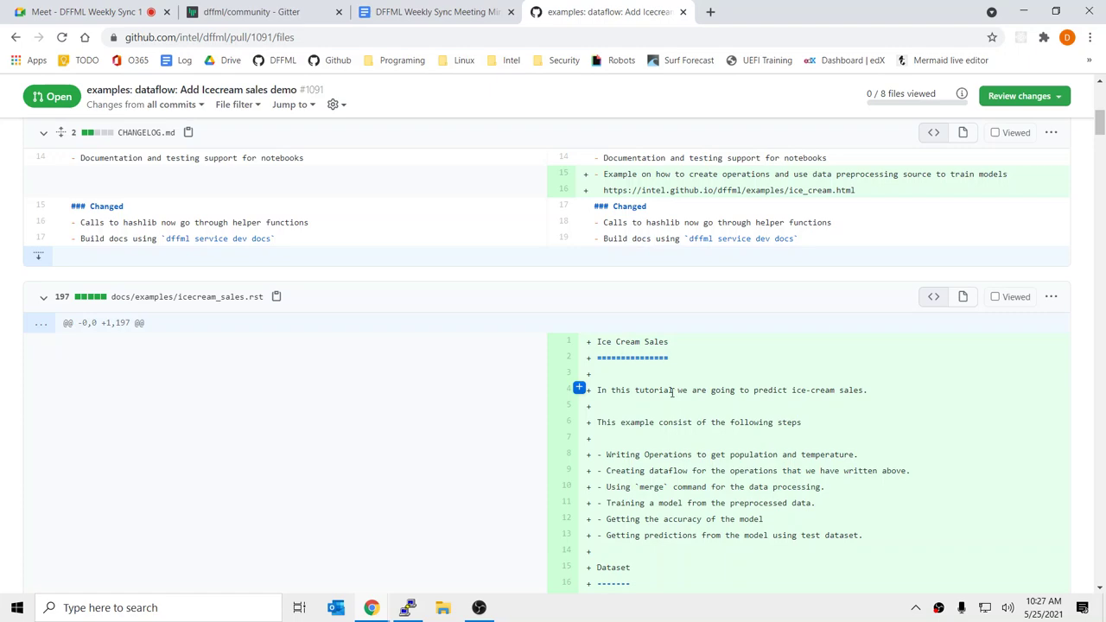
scroll(679, 399, "down", 3)
scroll(699, 381, "down", 20)
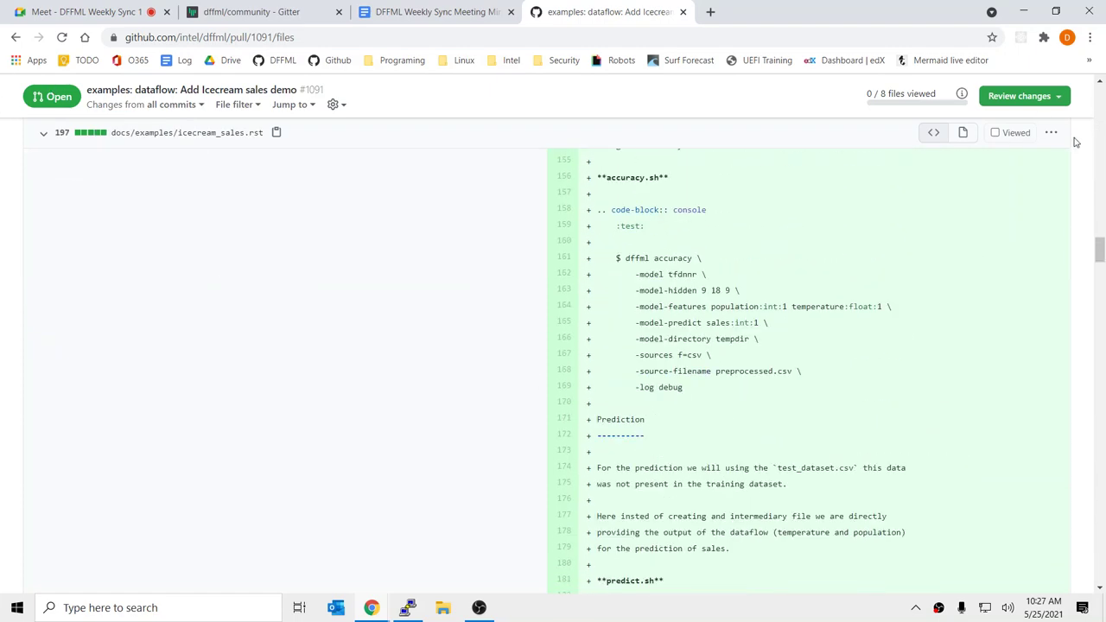
Return to the pull request's conversation and select its title and web address.
left_click(16, 37)
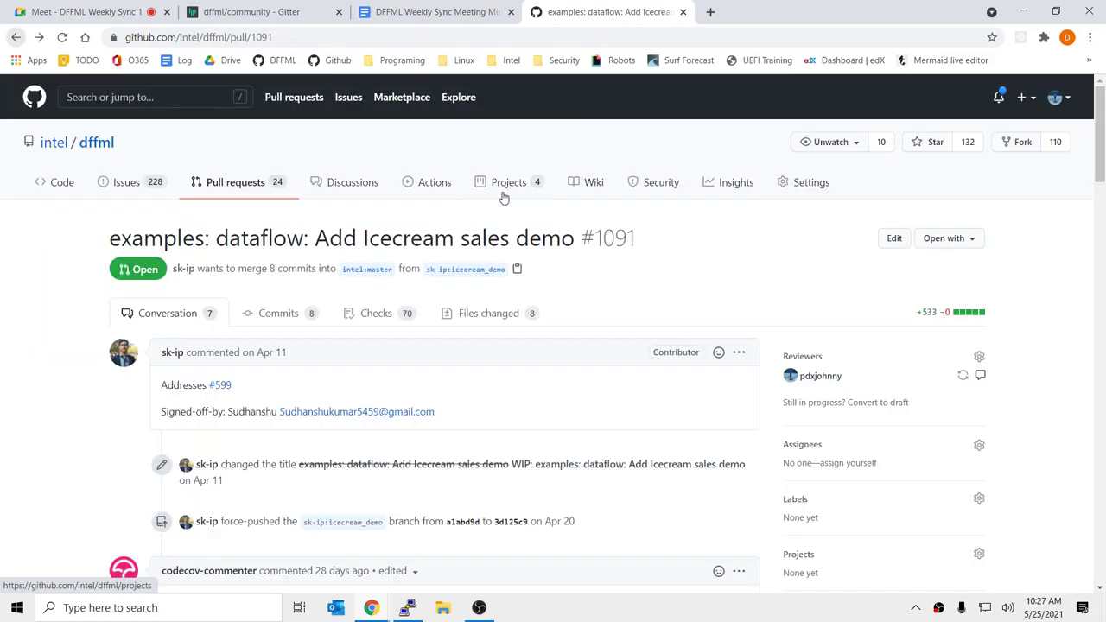
left_click_drag(110, 238, 574, 239)
left_click(574, 238)
left_click(276, 37)
Merge the Icecream sales demo pull request into master with the Rebase and merge method.
scroll(429, 390, "down", 20)
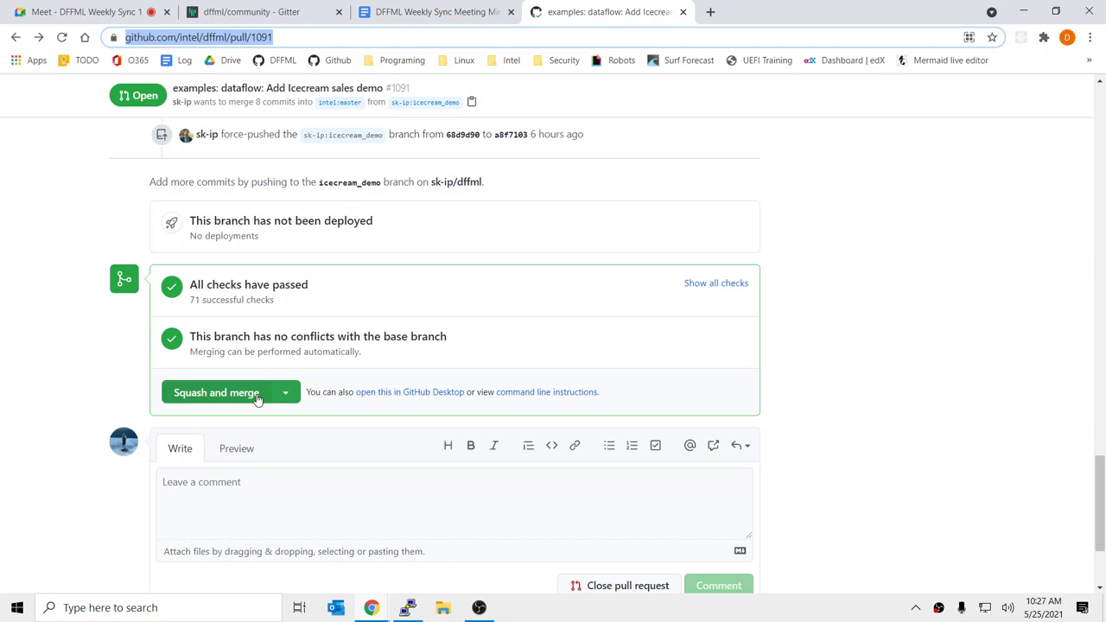
left_click(287, 392)
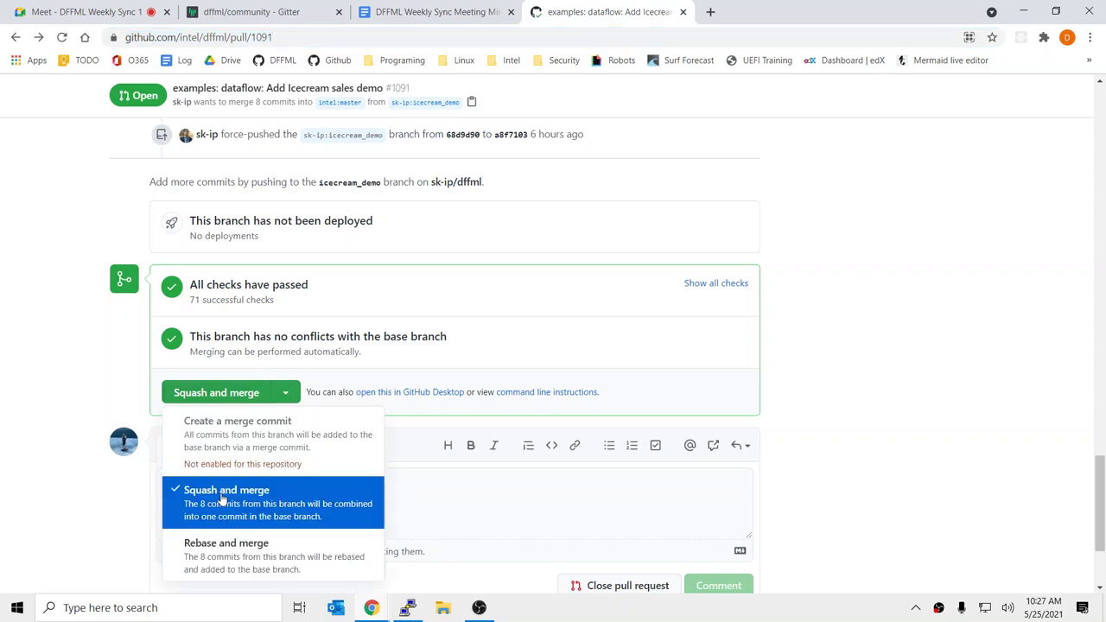
left_click(409, 242)
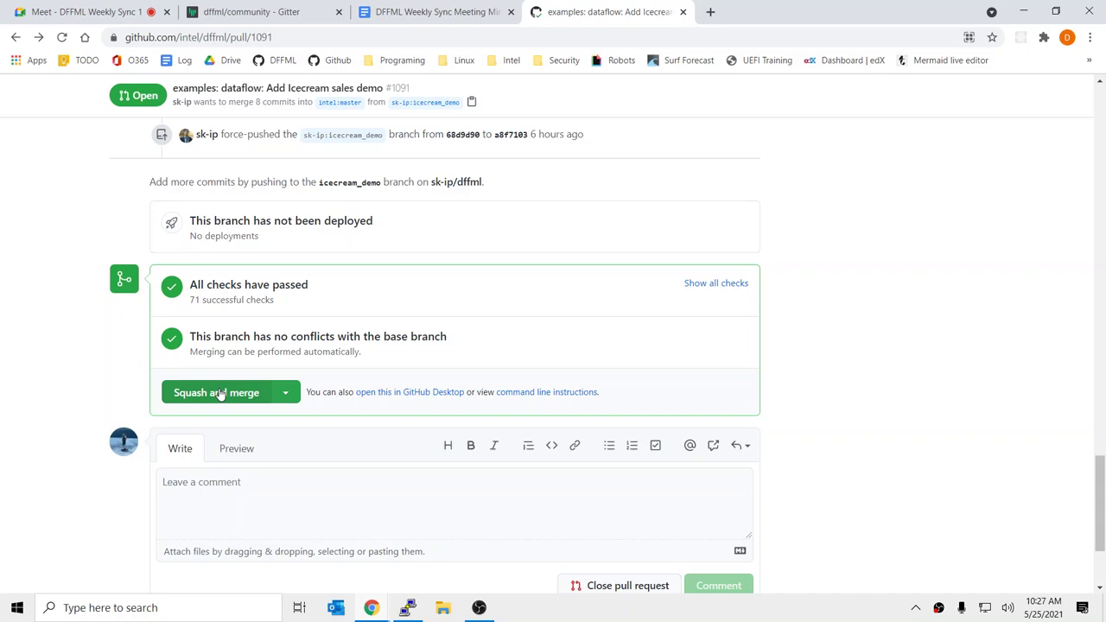
left_click(285, 393)
scroll(285, 390, "up", 4)
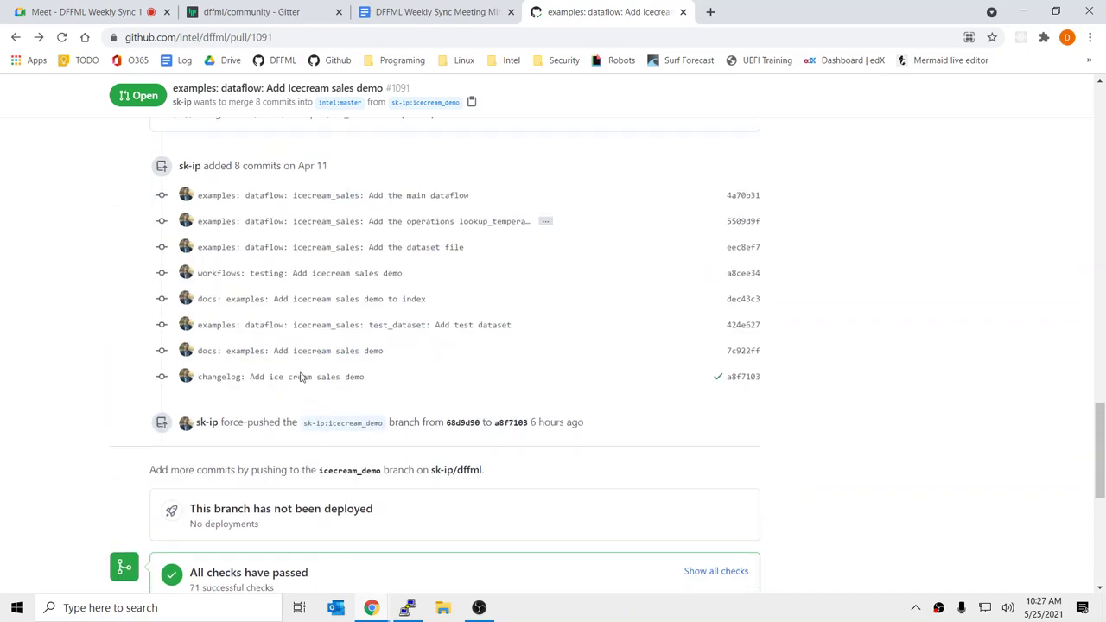
scroll(300, 385, "down", 2)
scroll(301, 389, "down", 2)
scroll(254, 553, "down", 3)
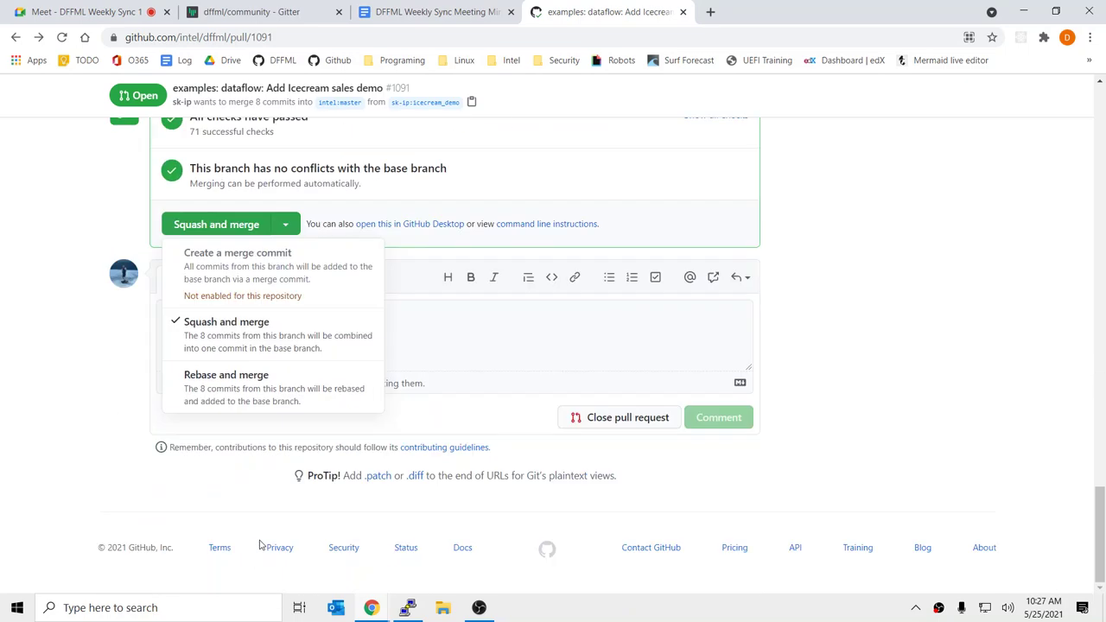
left_click(238, 390)
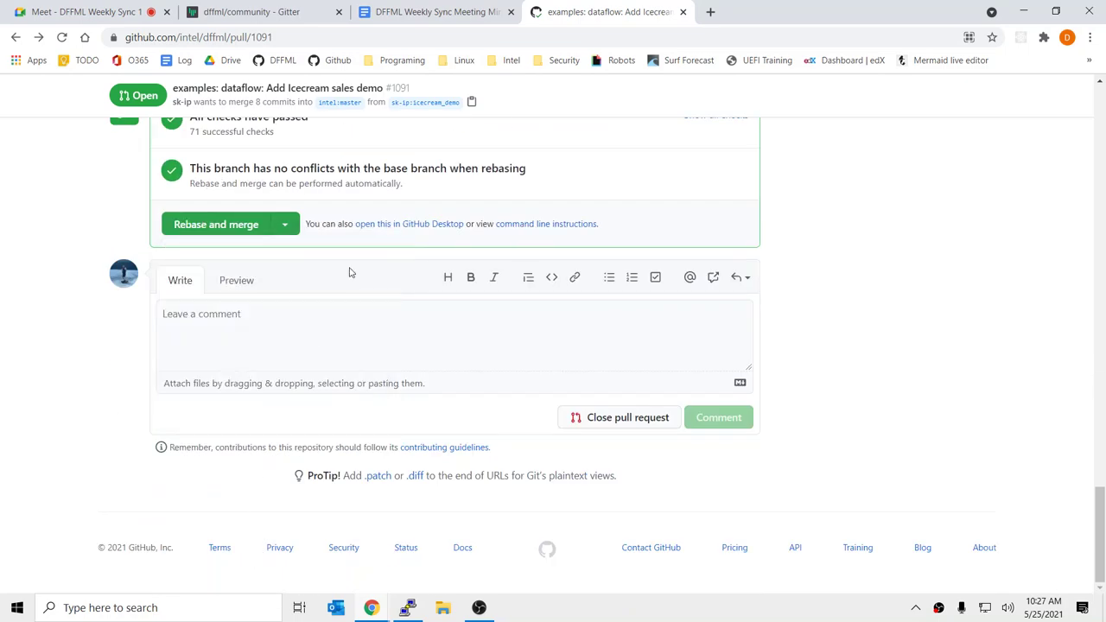
left_click(233, 223)
left_click(298, 225)
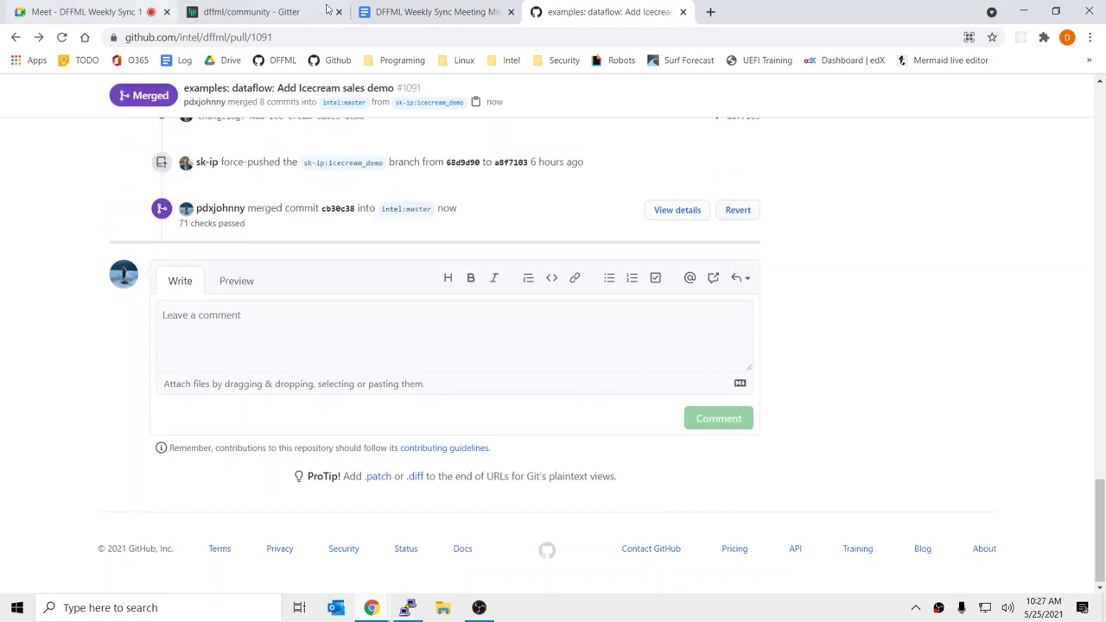
Open the dffml issue "docs: unable to build the docs." and read its reproduction steps and error log.
left_click(278, 61)
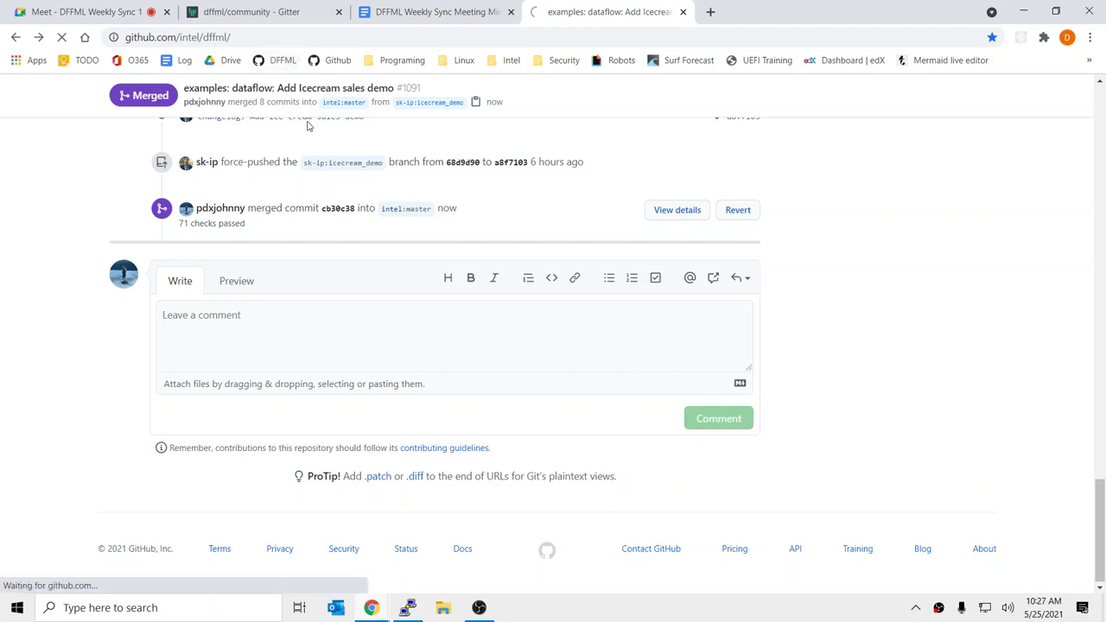
left_click(151, 195)
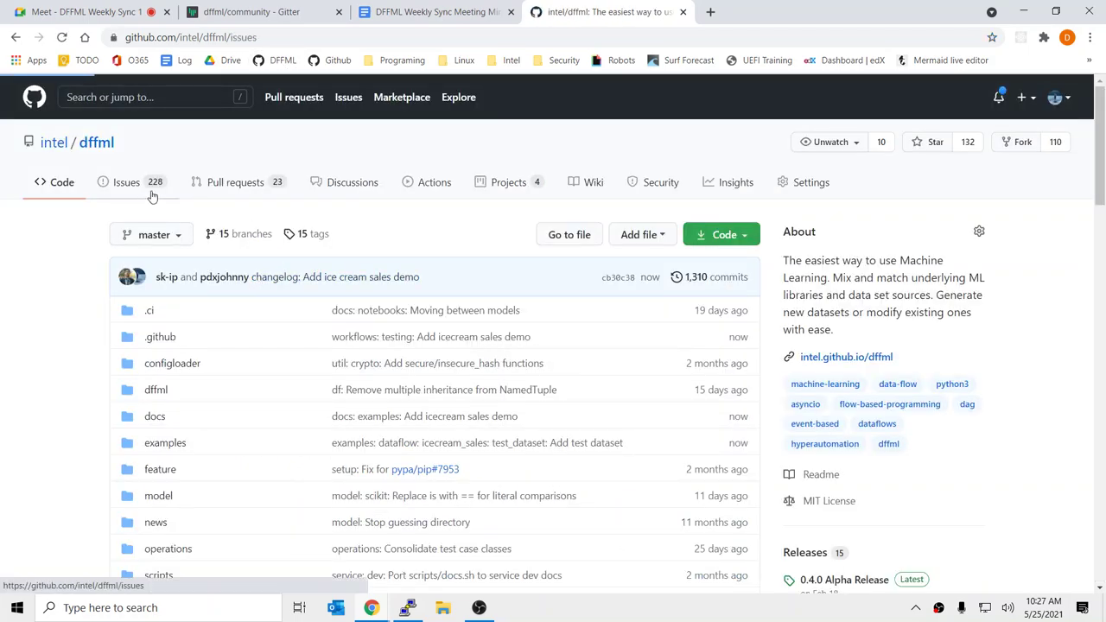
left_click(261, 429)
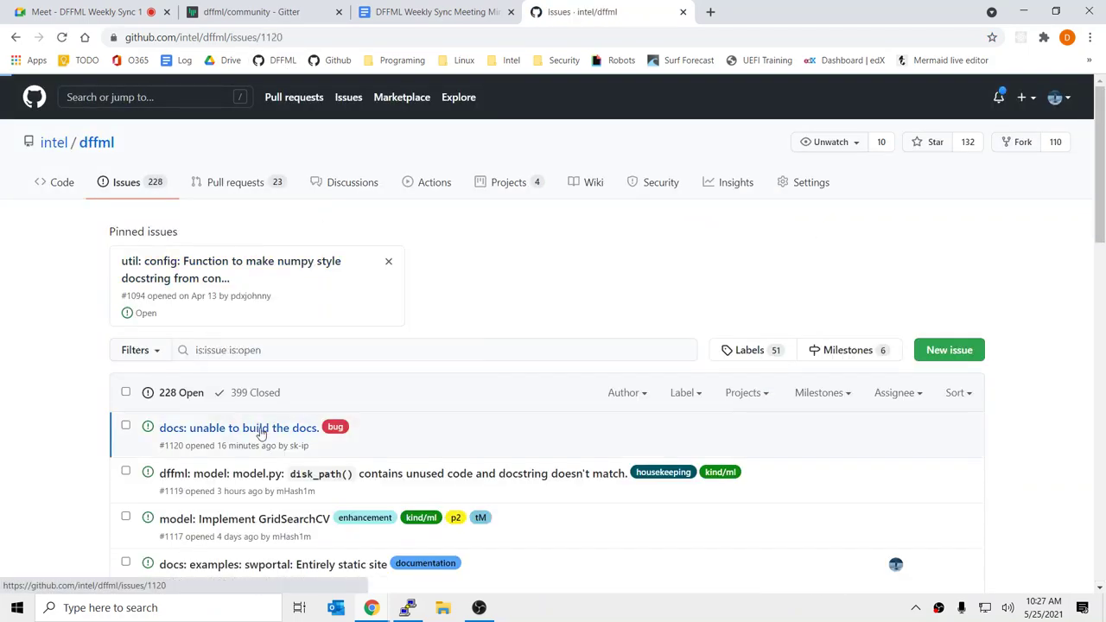
scroll(510, 345, "down", 3)
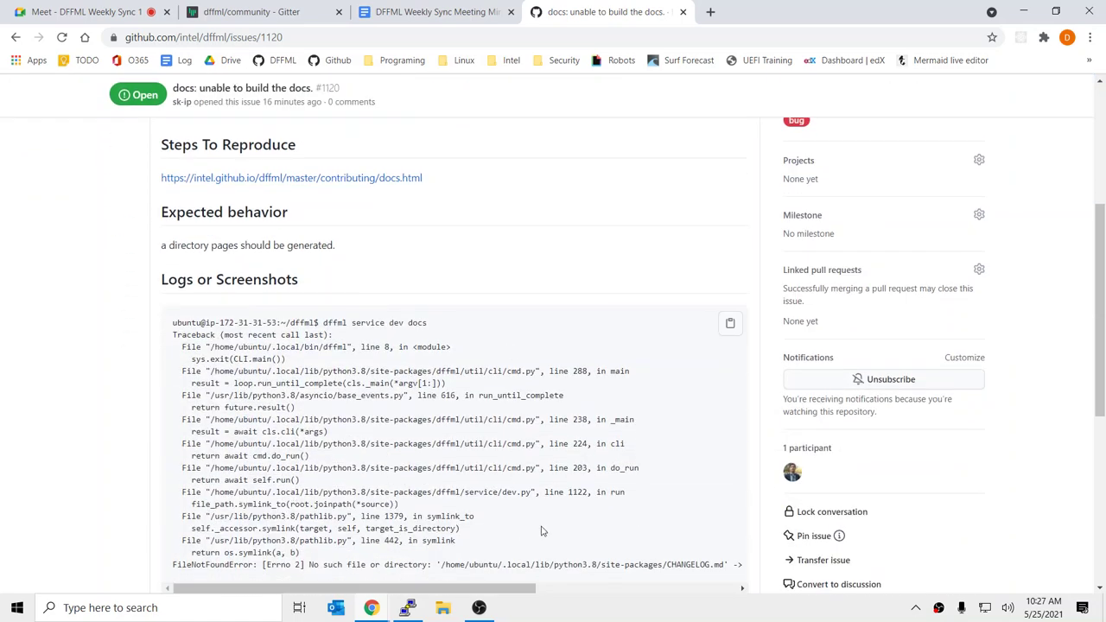
Examine the issue's full error log, including the CHANGELOG.md symlink error, and highlight the site-packages/dffml/util/cli/cmd.py path in the traceback.
scroll(542, 531, "down", 1)
left_click_drag(485, 516, 689, 521)
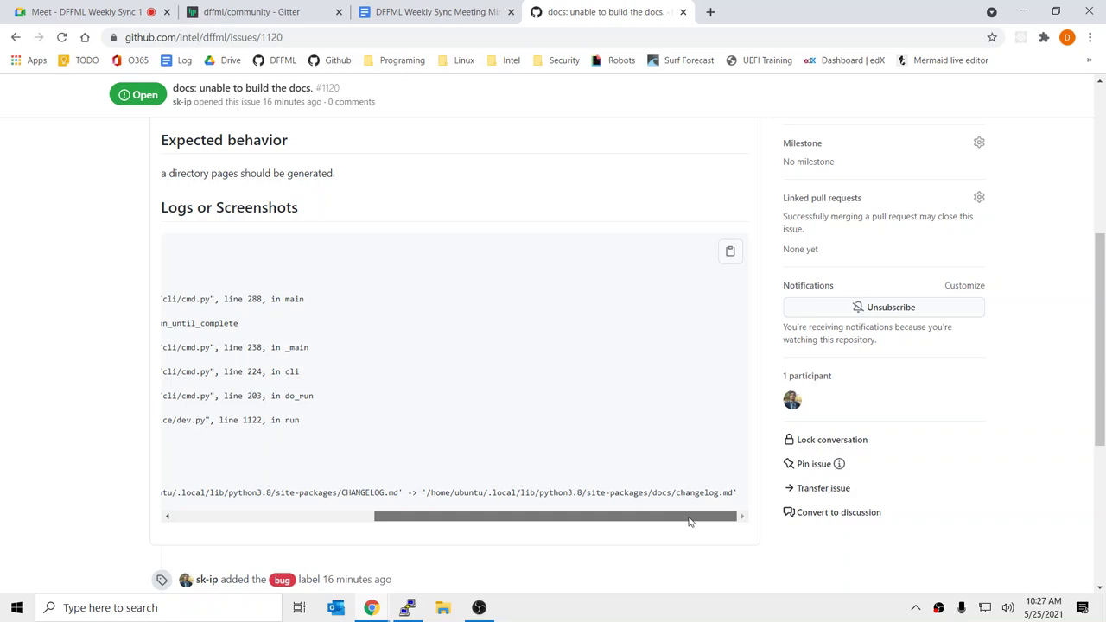
left_click_drag(689, 522, 455, 520)
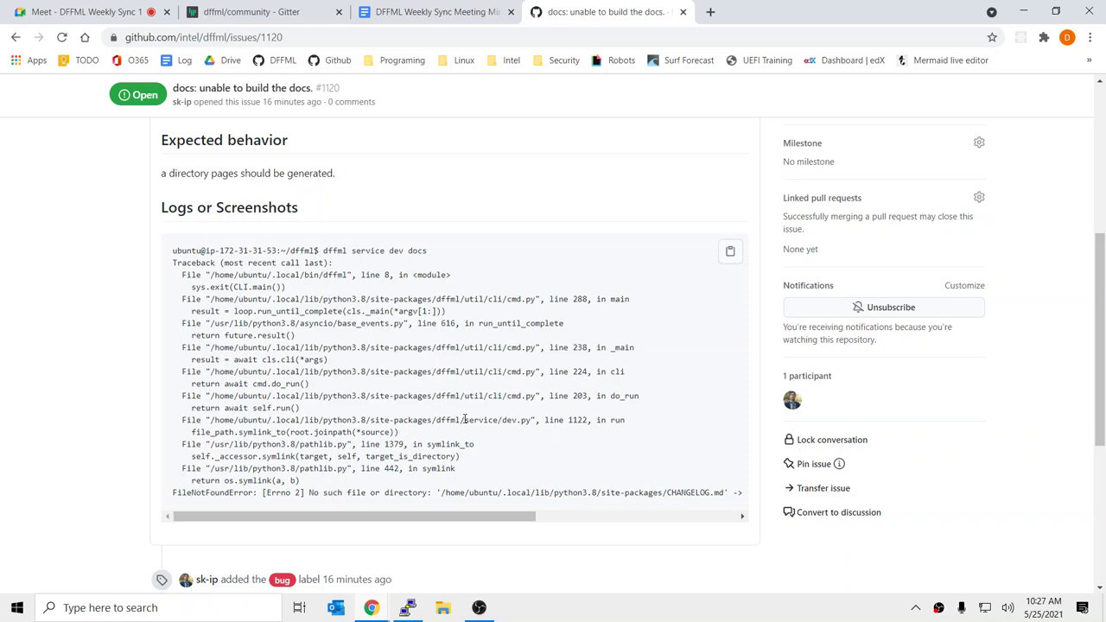
scroll(465, 419, "down", 1)
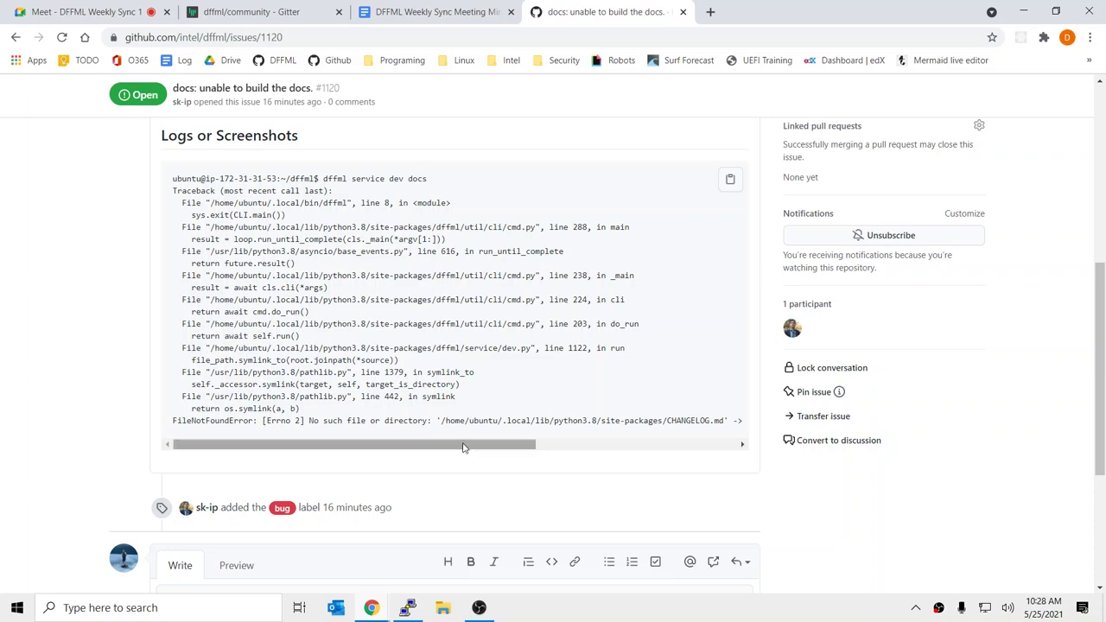
left_click_drag(385, 276, 533, 277)
left_click(534, 276)
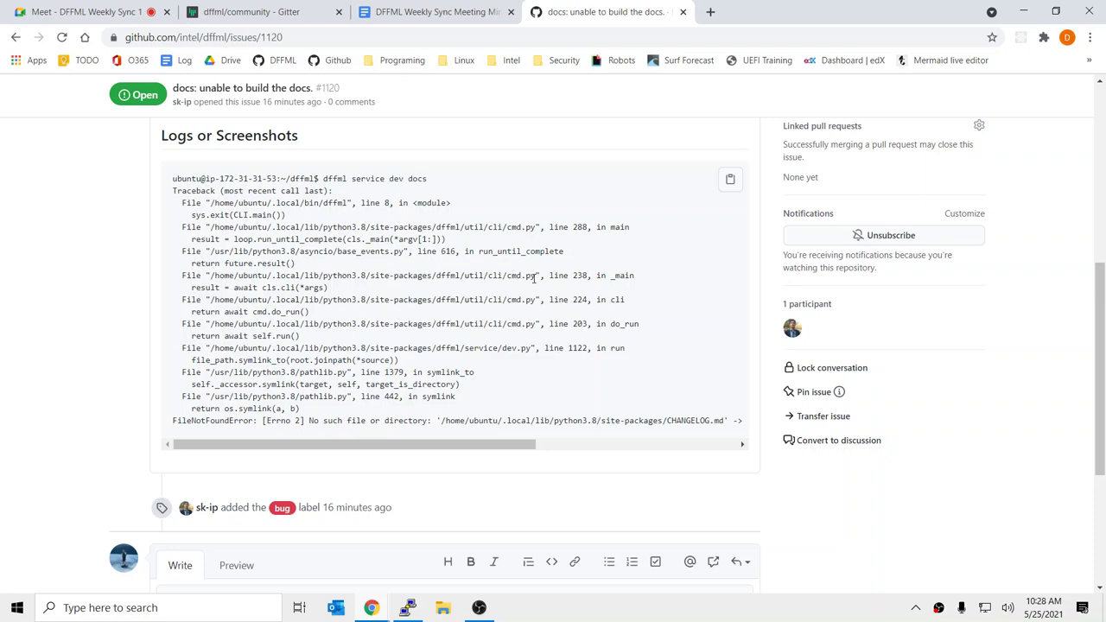
left_click_drag(536, 277, 365, 277)
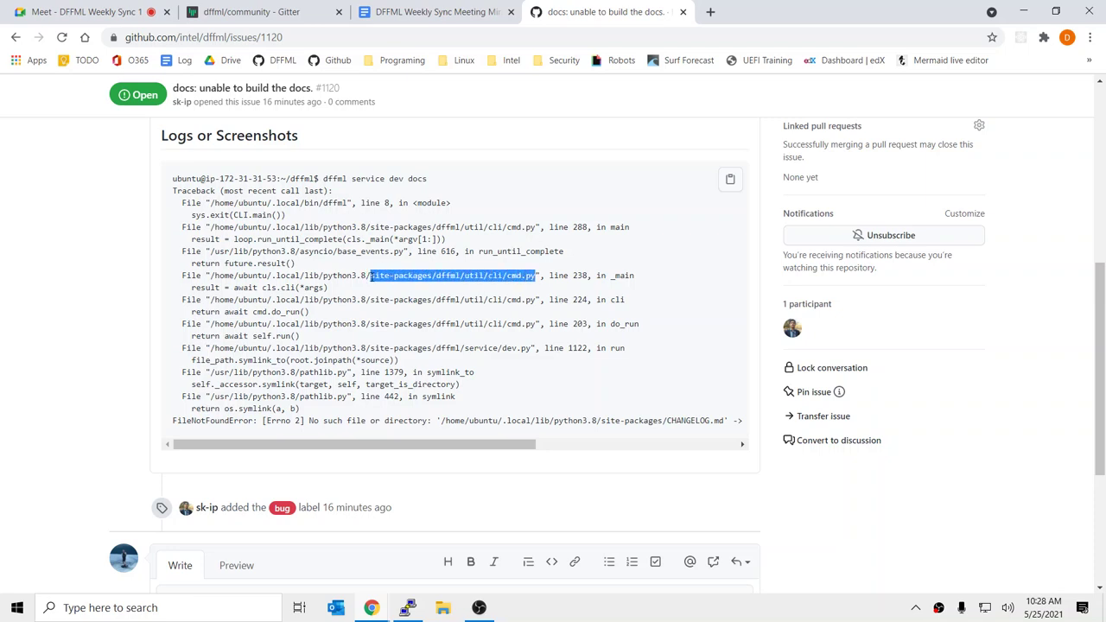
left_click(371, 276)
mouse_move(371, 277)
left_mouse_down()
mouse_move(555, 276)
mouse_move(358, 276)
mouse_move(377, 276)
left_mouse_up()
left_click(536, 277)
scroll(622, 343, "up", 3)
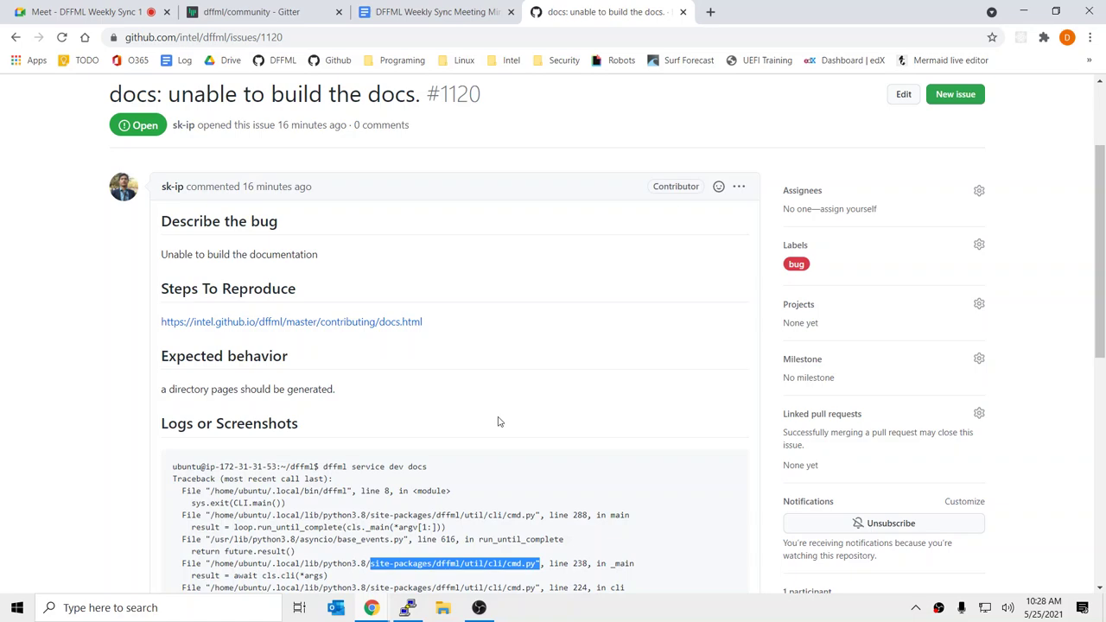
Post the comment "It looks like `dffml` was installed without the `-e` flag to `pip`" on the issue.
scroll(491, 413, "down", 3)
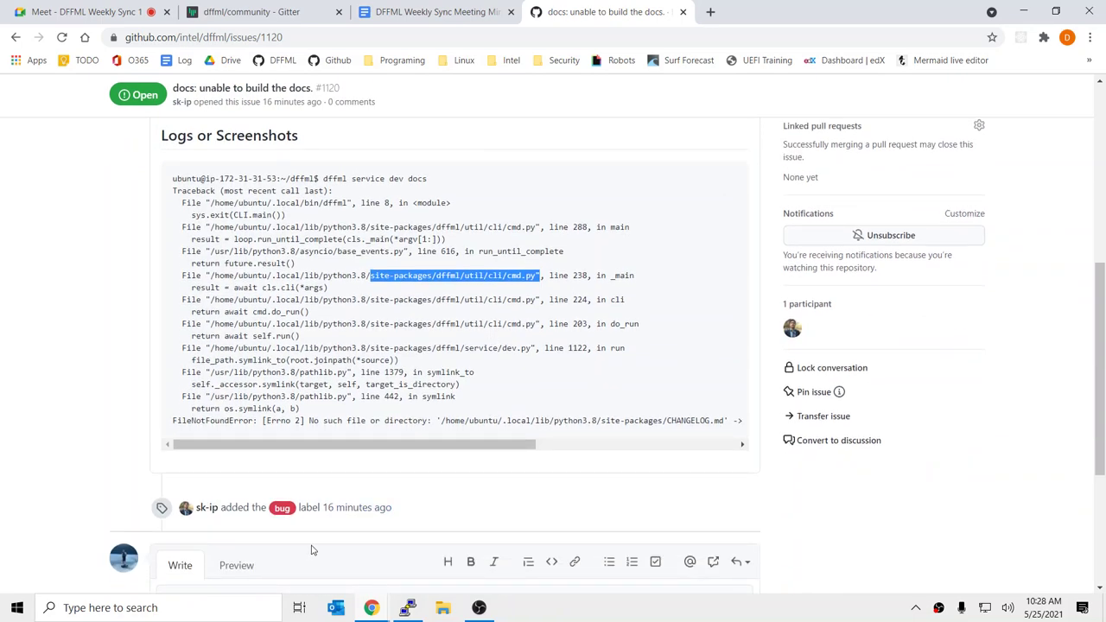
scroll(303, 498, "down", 2)
left_click(299, 459)
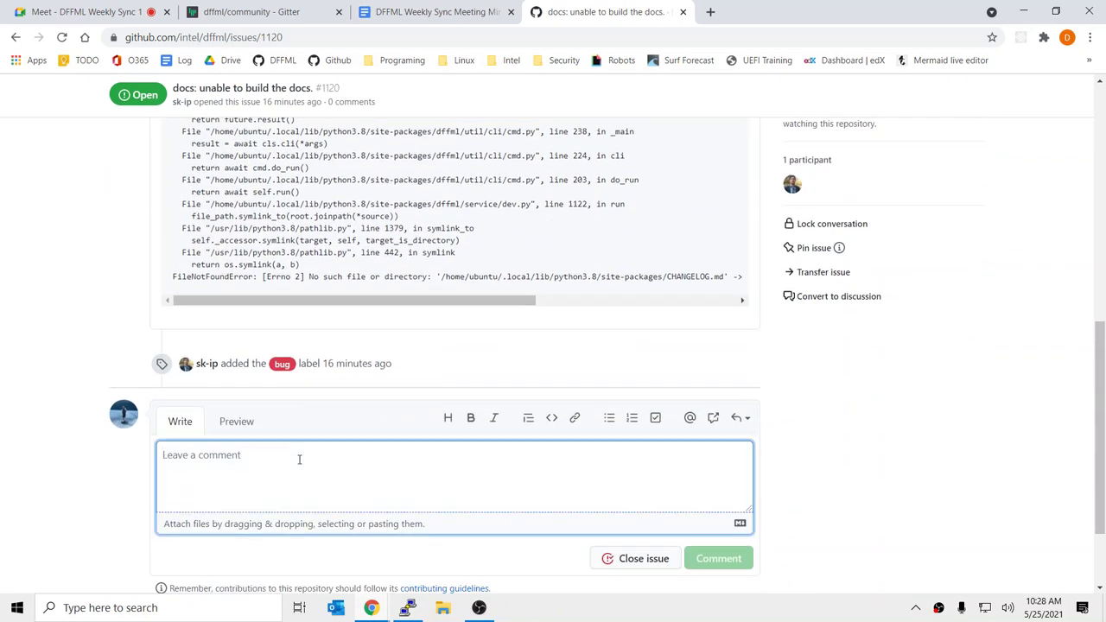
type("I lo")
key("BackSpace")
key("BackSpace")
type("t ")
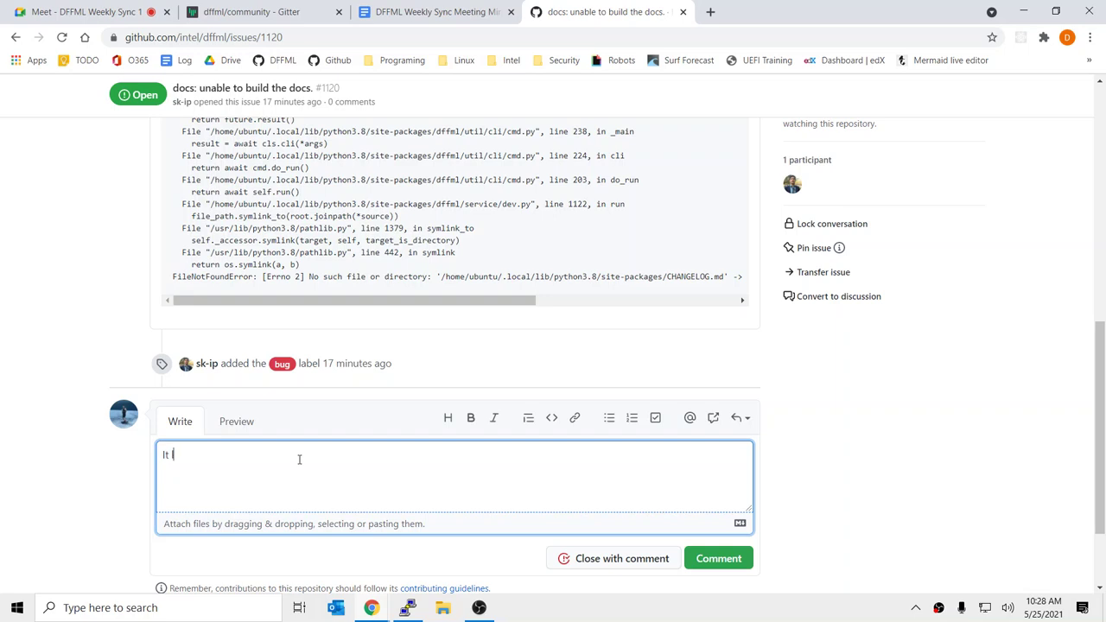
type("looks like `dffml` was")
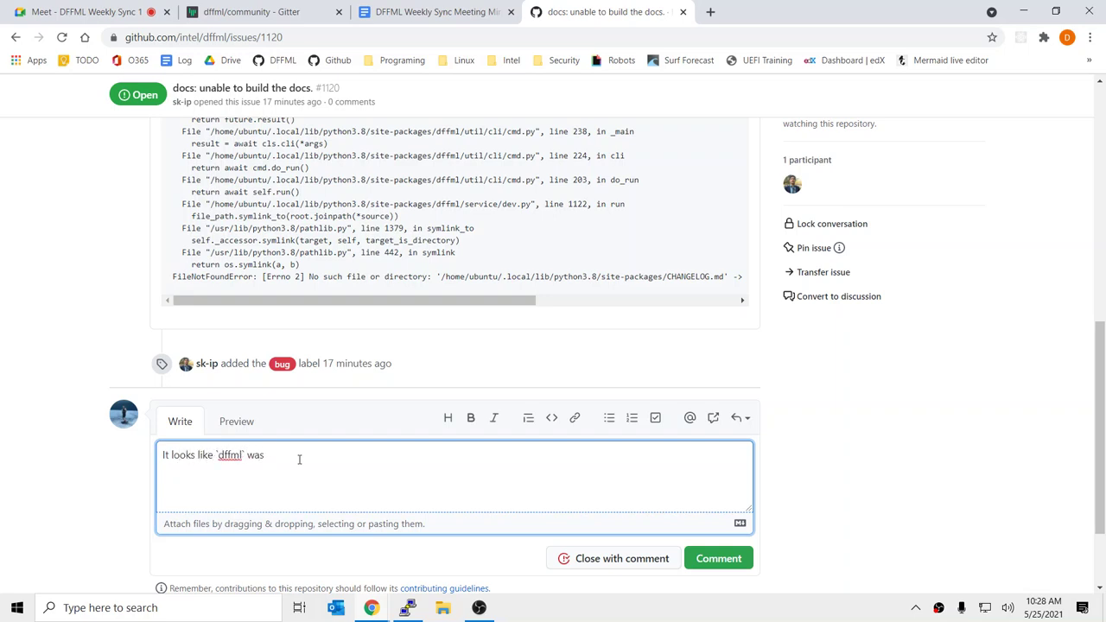
type(" installed withouth")
key("BackSpace")
key("BackSpace")
type("the `-e` flag to `pip")
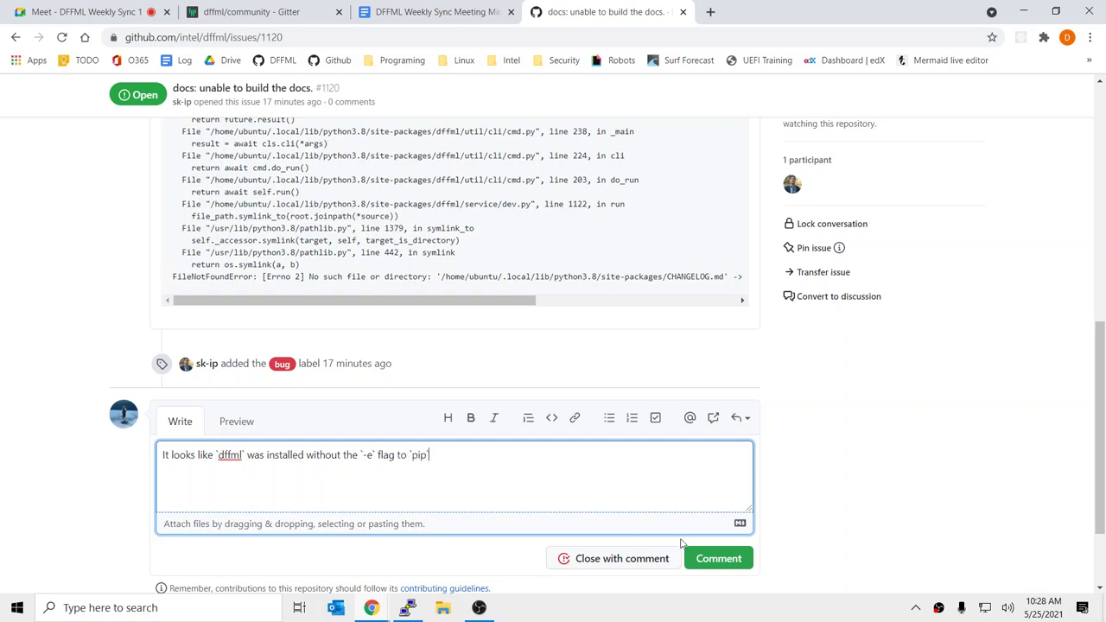
left_click(704, 560)
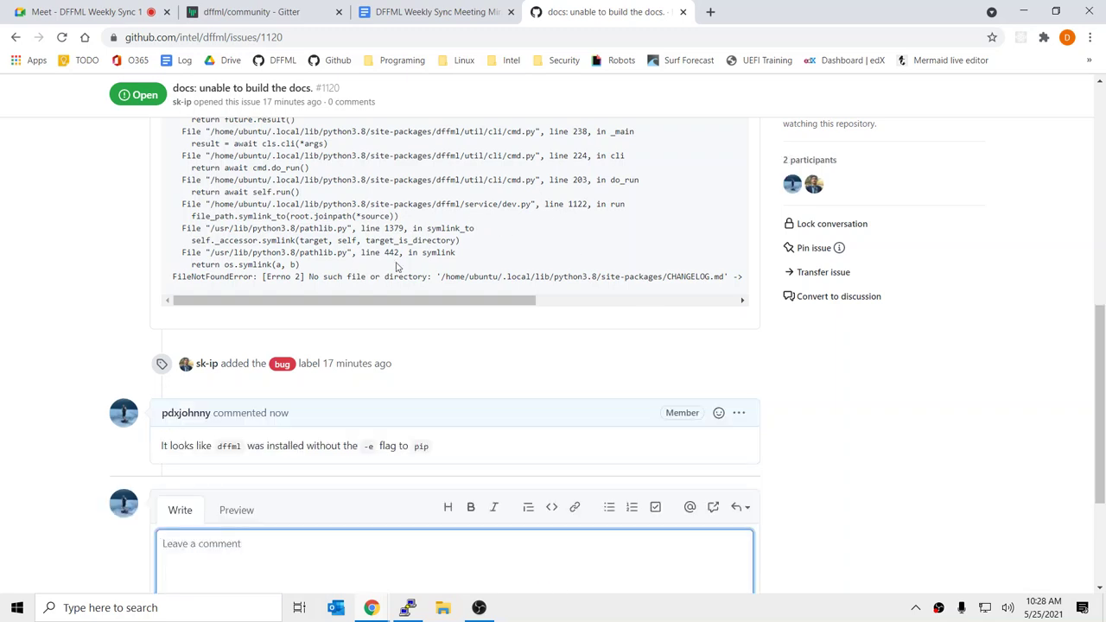
Start a second comment reading "Let's try uninstalling dffml and reinstalling with `-e`", followed by the opening of a console code block.
scroll(399, 288, "up", 2)
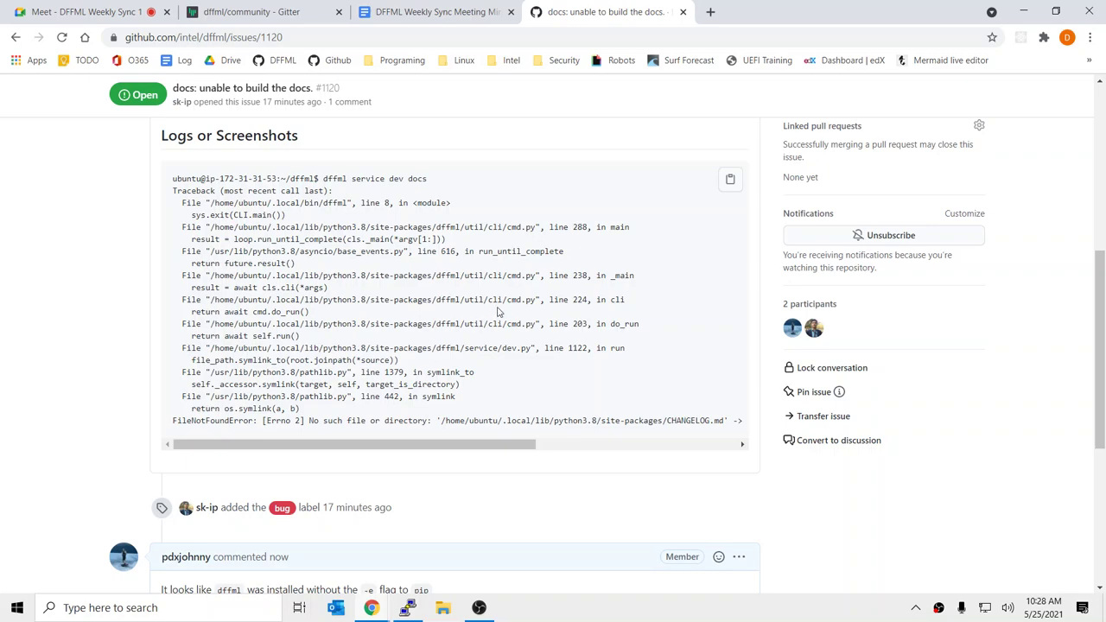
scroll(497, 311, "down", 4)
left_click(301, 372)
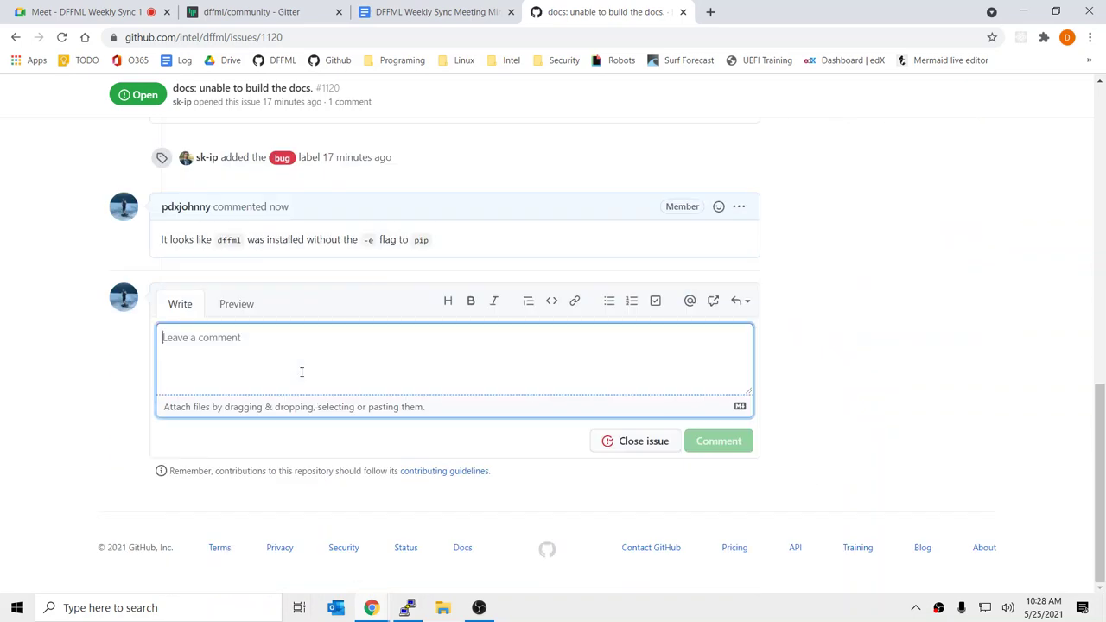
type("Let's try uninstallling")
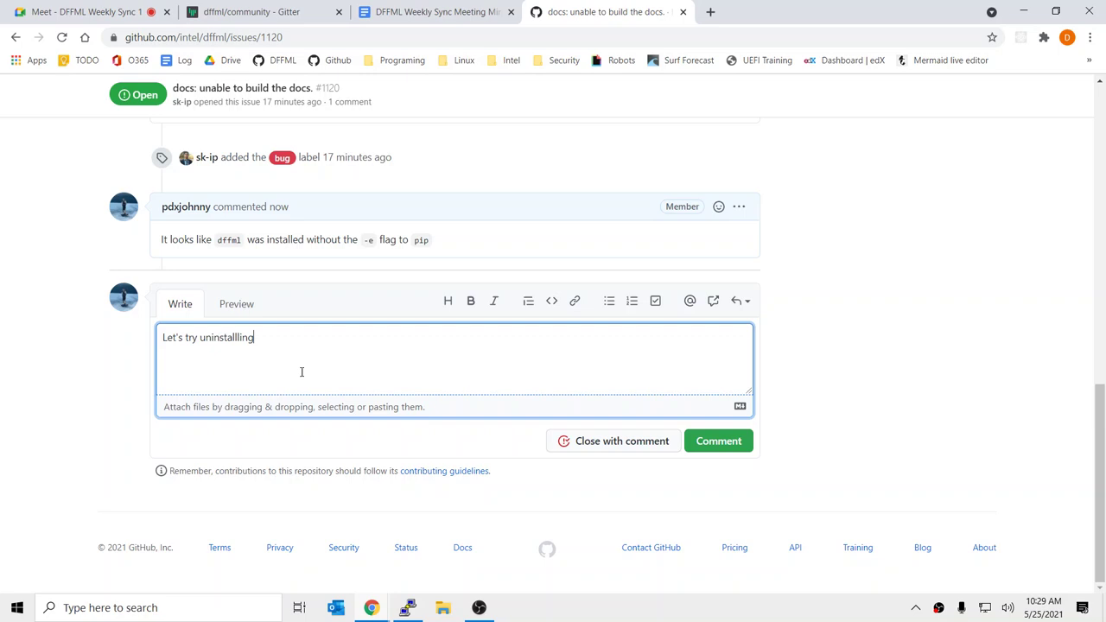
key("BackSpace")
type("ing dffml and re inst")
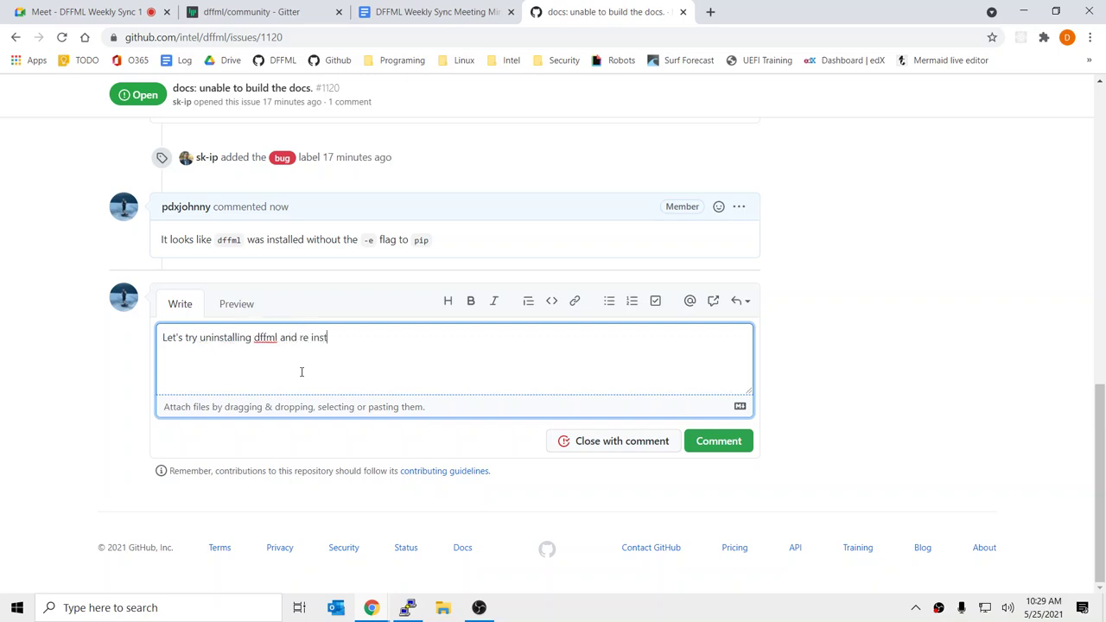
type("alinstalling with `-e")
type("`-e")
type("`con")
type("sole")
key("Return")
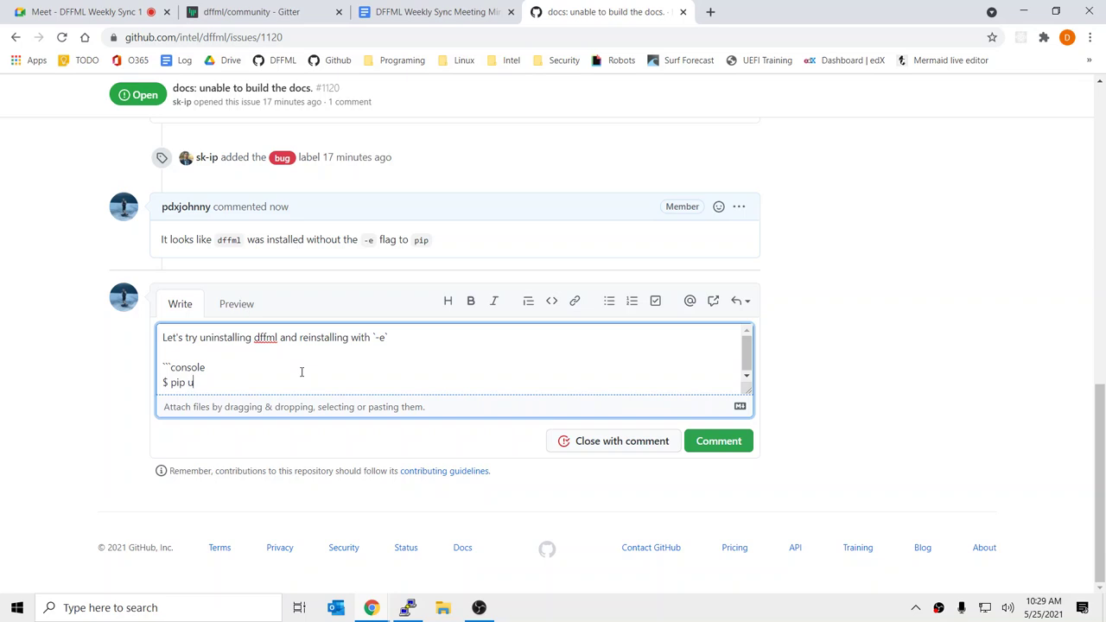
Add "$ pip uninstall -y dffml" and "$ pip install -e .[dev]" to the code block, close it, and post the comment.
type("$ pip uninstall -y dffml")
key("Return")
type("$ ")
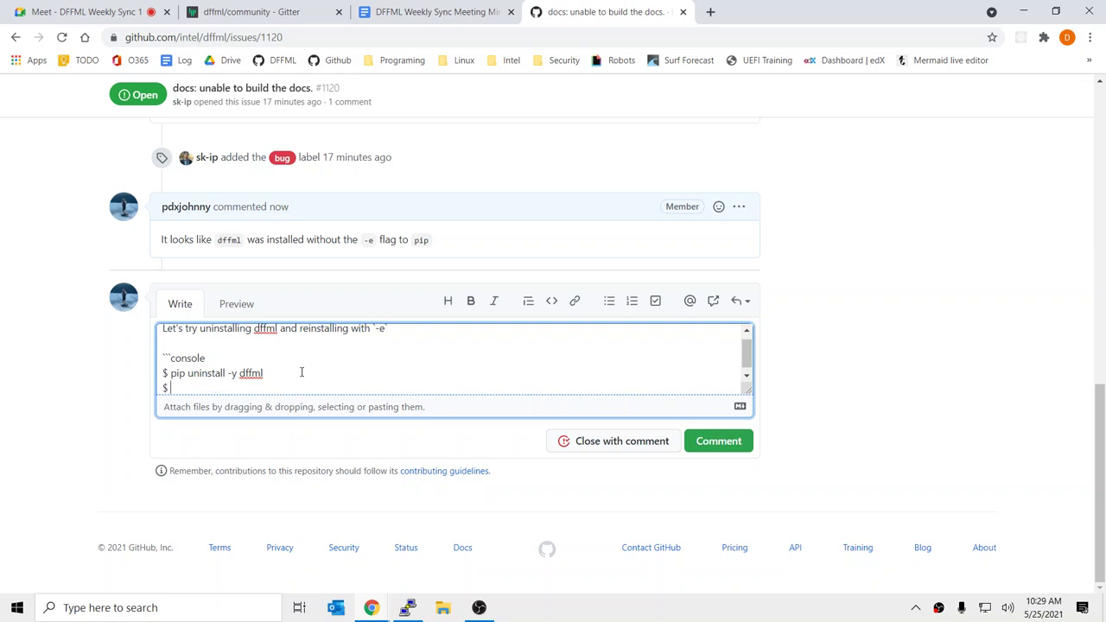
type("pip install -e .[dev]")
key("Return")
type("``")
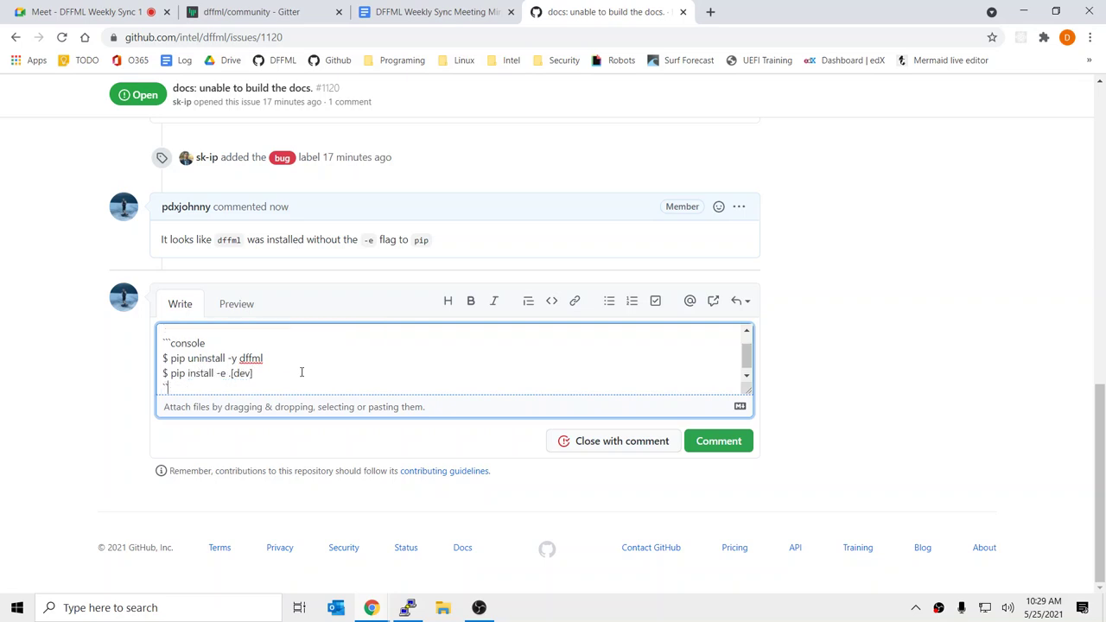
key("ctrl+Return")
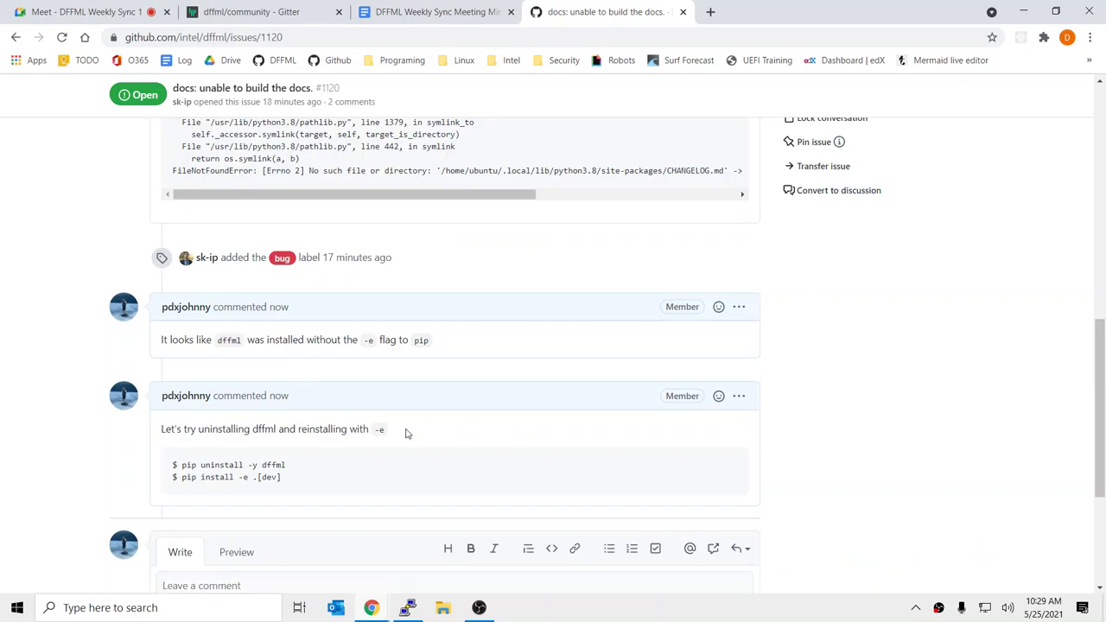
Recheck the issue's description, both posted comments and the full width of the error log's FileNotFoundError line.
scroll(435, 466, "up", 3)
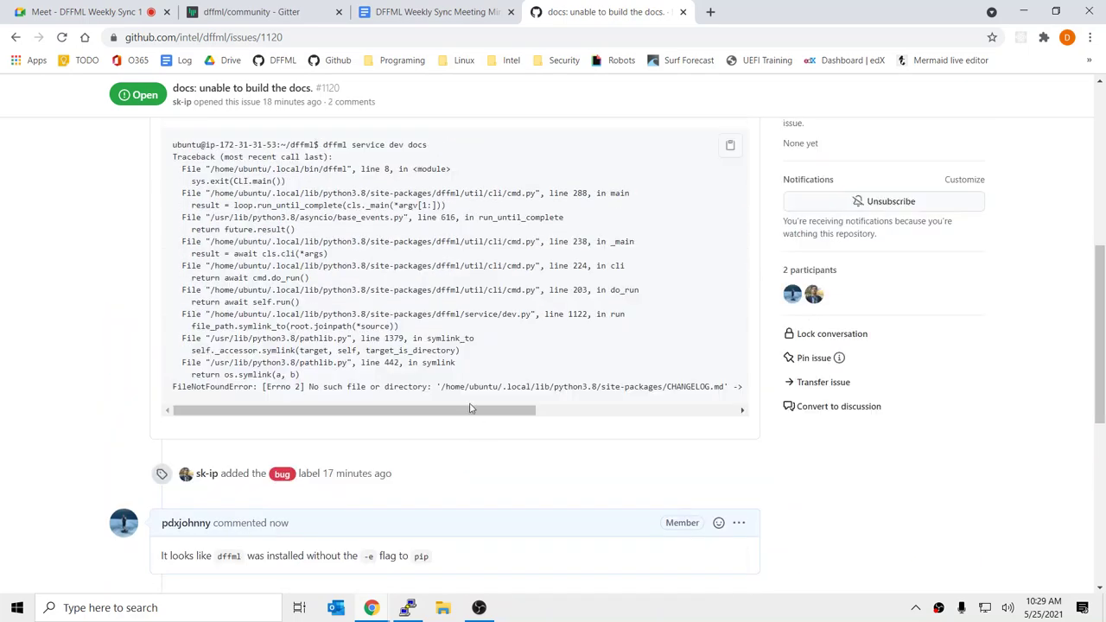
left_click_drag(471, 408, 348, 378)
scroll(346, 378, "down", 5)
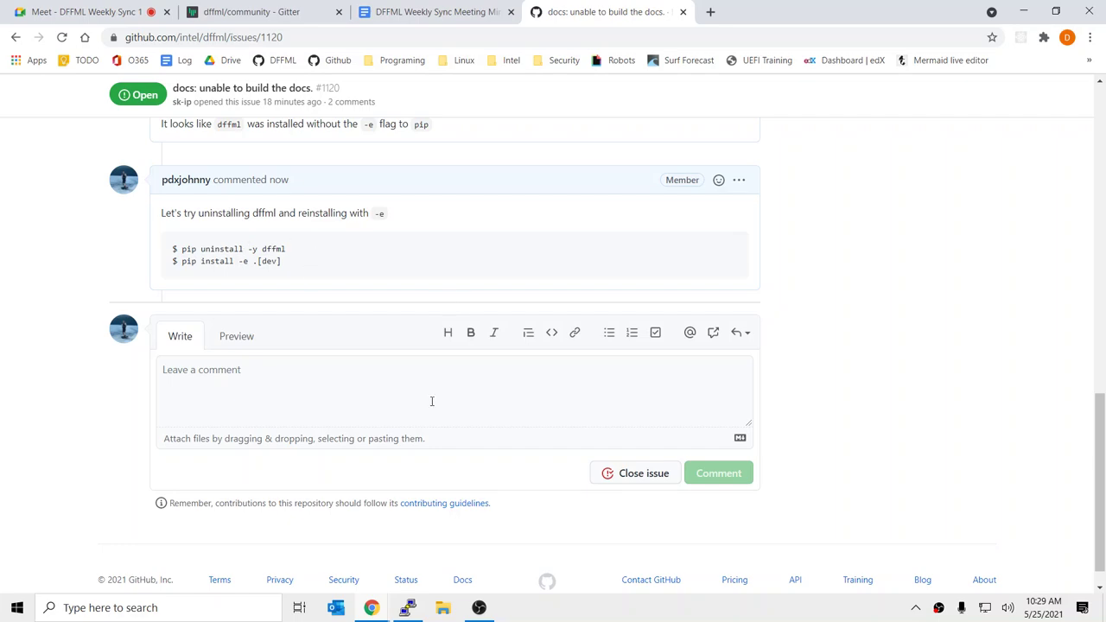
scroll(444, 472, "up", 15)
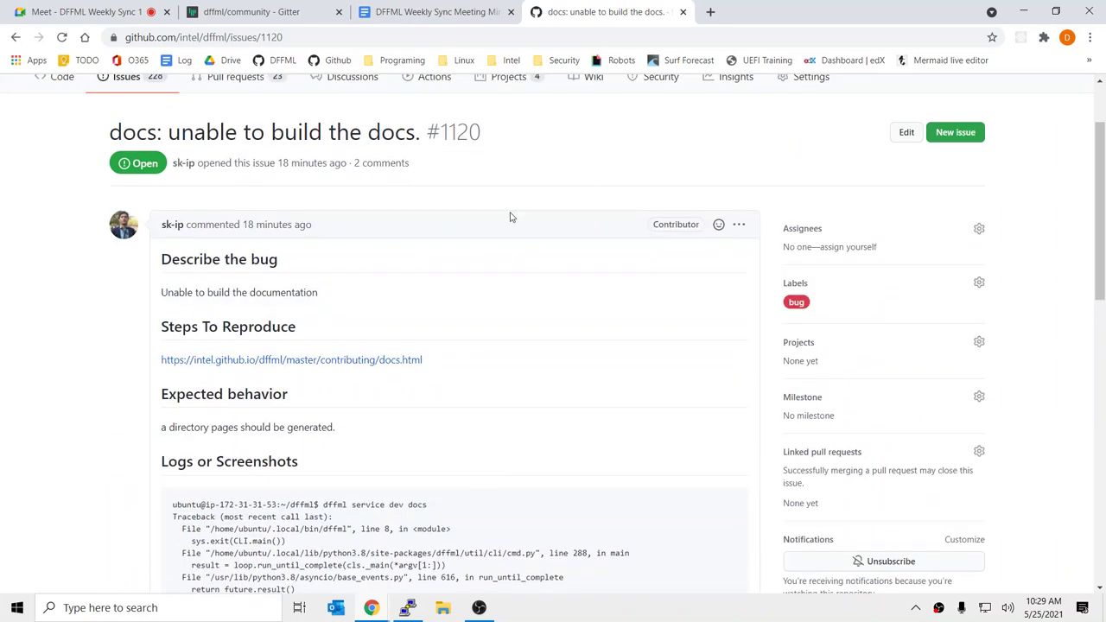
scroll(501, 351, "down", 10)
scroll(499, 349, "up", 3)
scroll(499, 349, "up", 3)
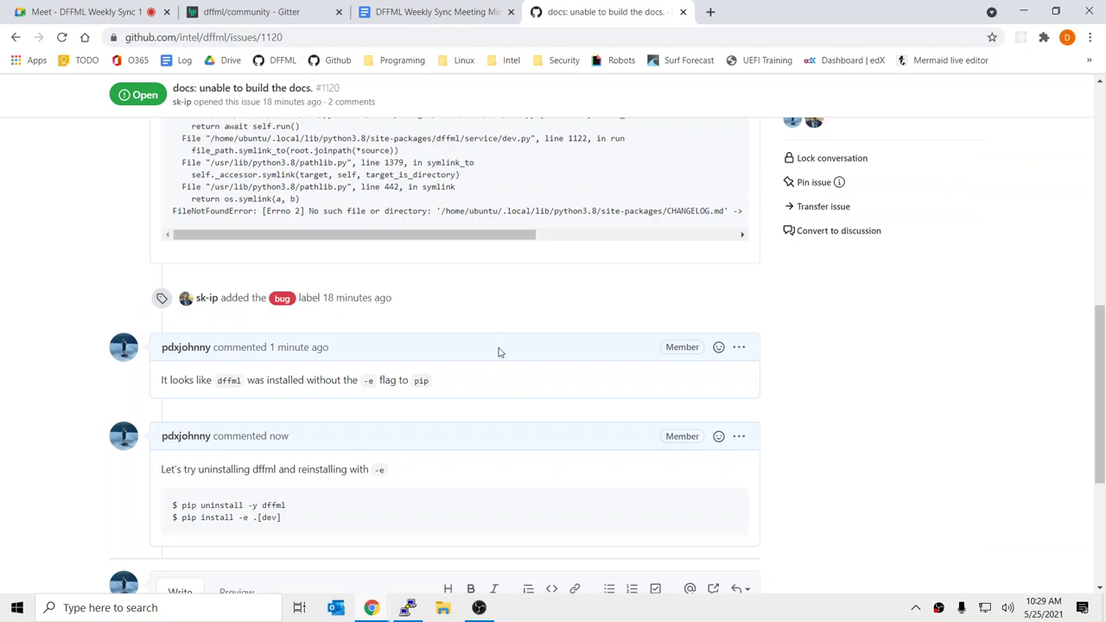
left_click_drag(508, 450, 806, 456)
scroll(588, 389, "down", 6)
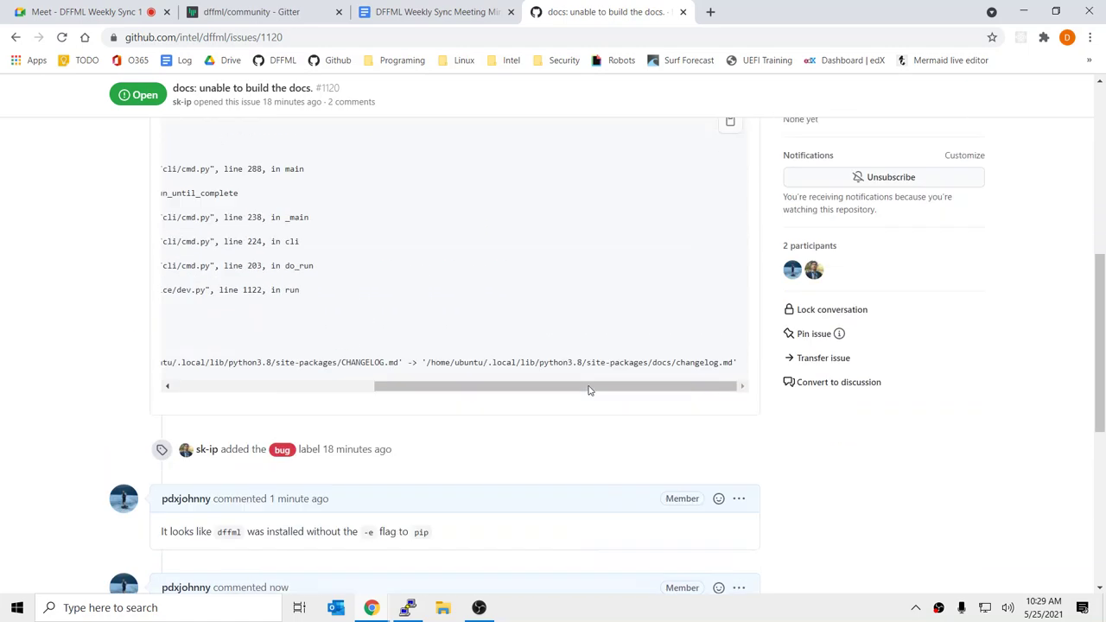
scroll(526, 380, "up", 2)
scroll(546, 397, "up", 3)
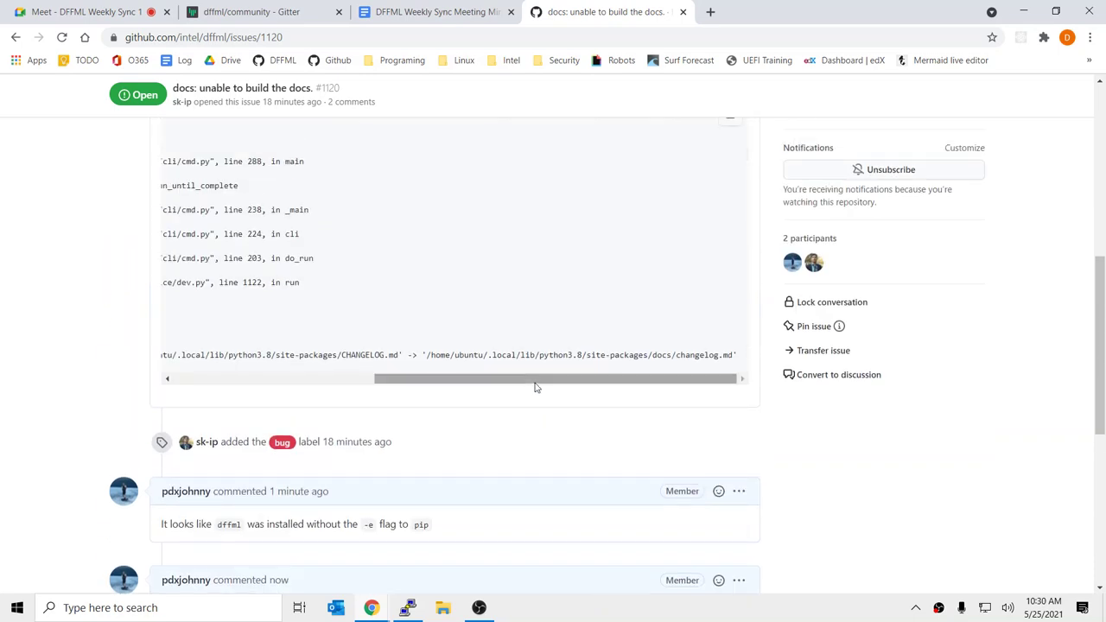
left_click_drag(535, 386, 262, 385)
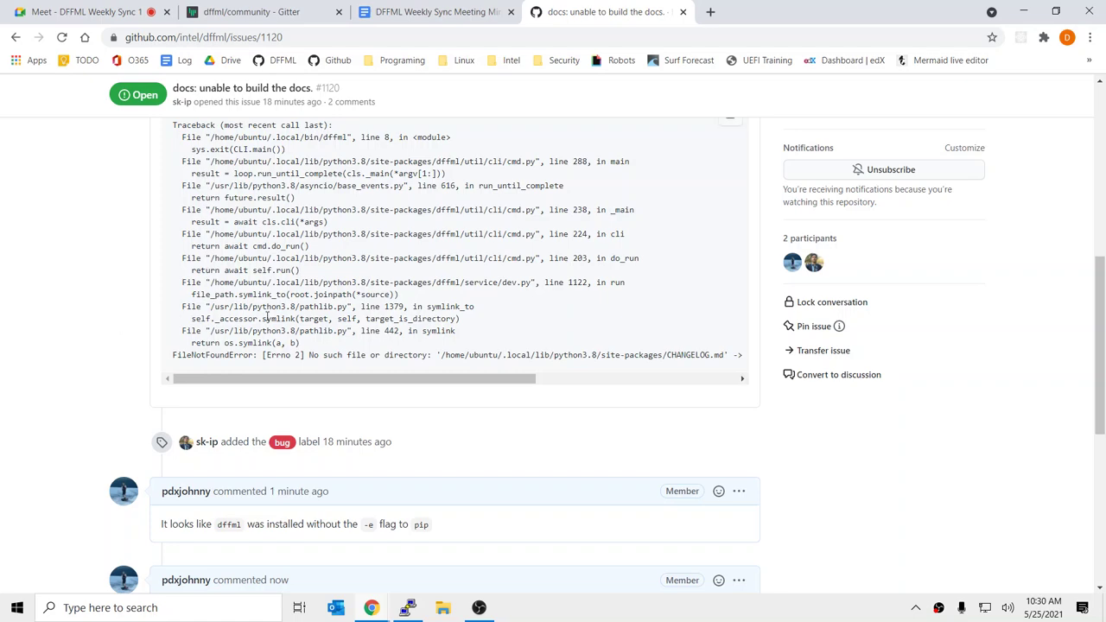
scroll(266, 316, "up", 2)
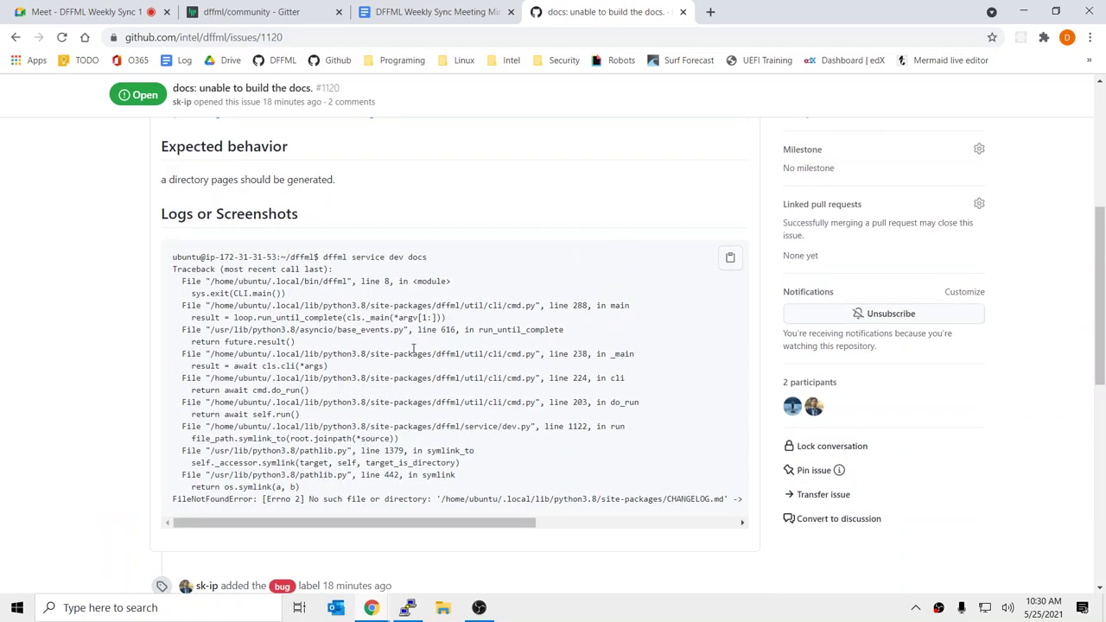
scroll(410, 336, "up", 5)
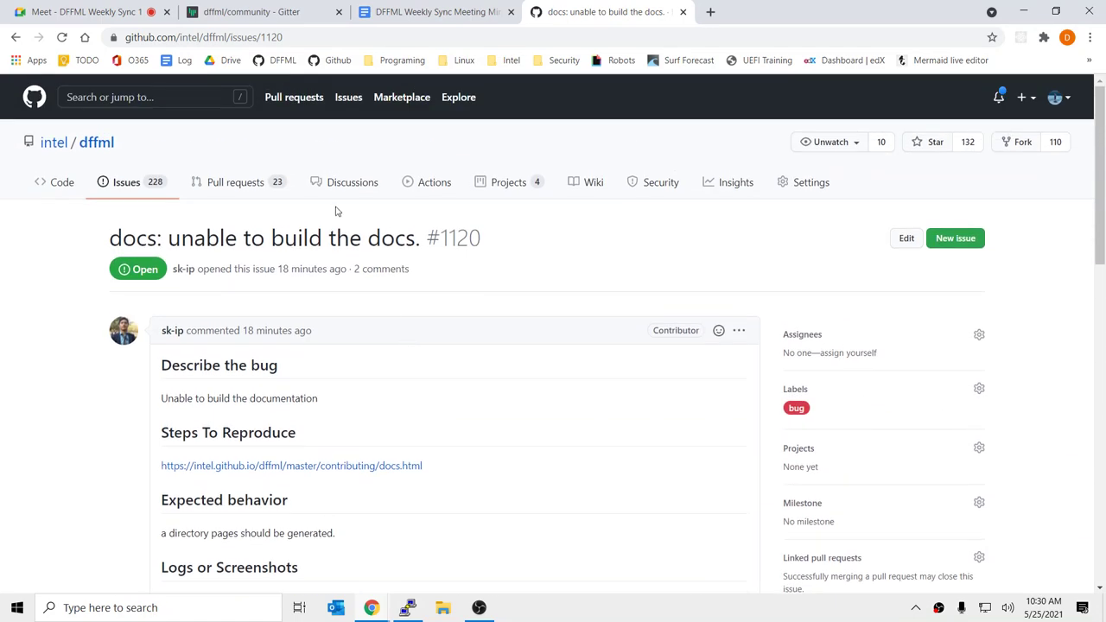
Open the pull request "util:log: Added log_time decorator" and read the review discussion about third-party code in dffml/util/log.py.
left_click(218, 183)
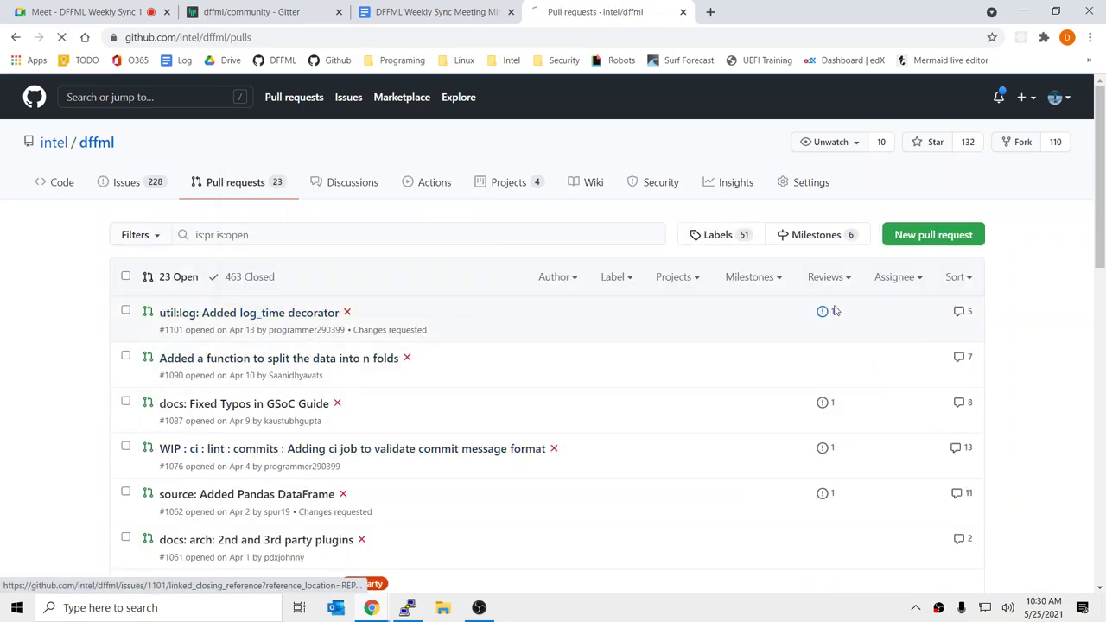
left_click(898, 243)
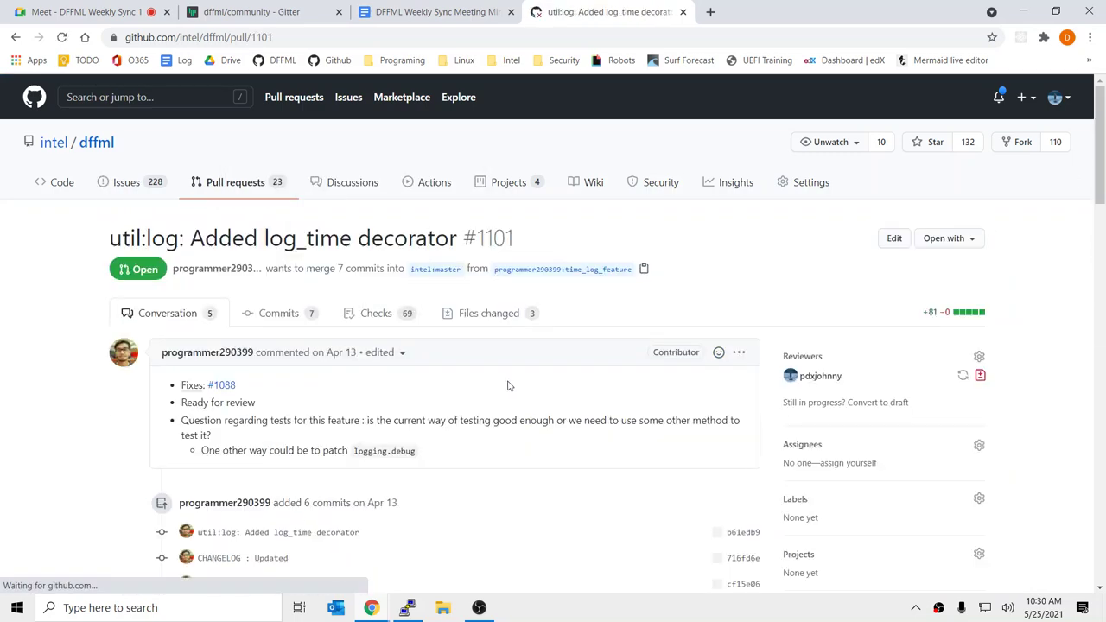
scroll(506, 383, "down", 7)
scroll(506, 439, "down", 5)
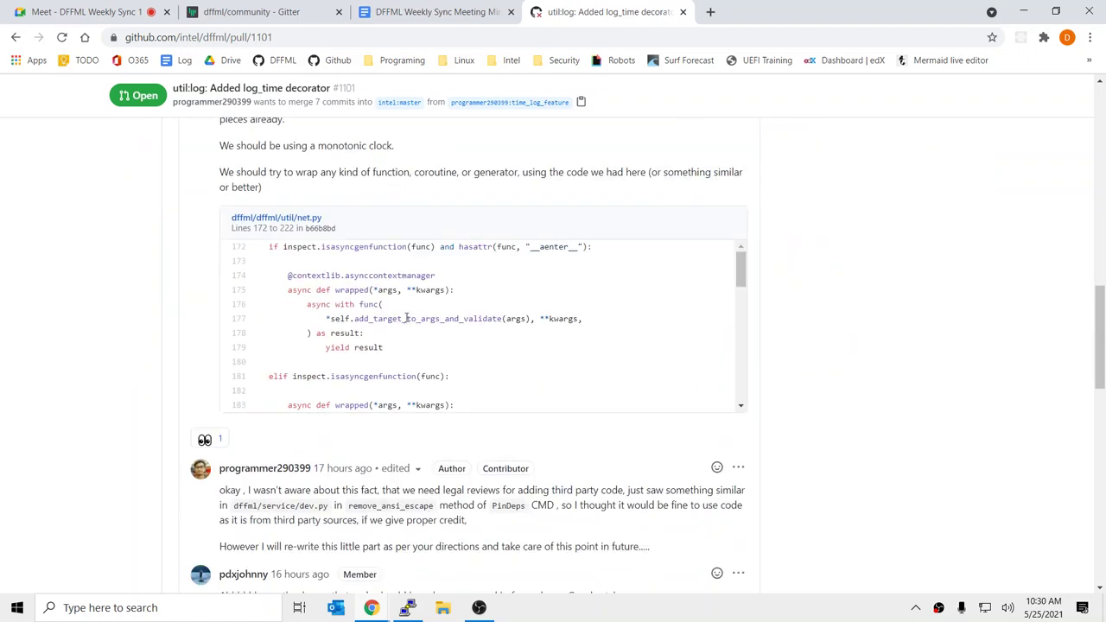
scroll(457, 351, "down", 3)
scroll(873, 365, "down", 4)
scroll(873, 365, "down", 2)
scroll(916, 397, "up", 3)
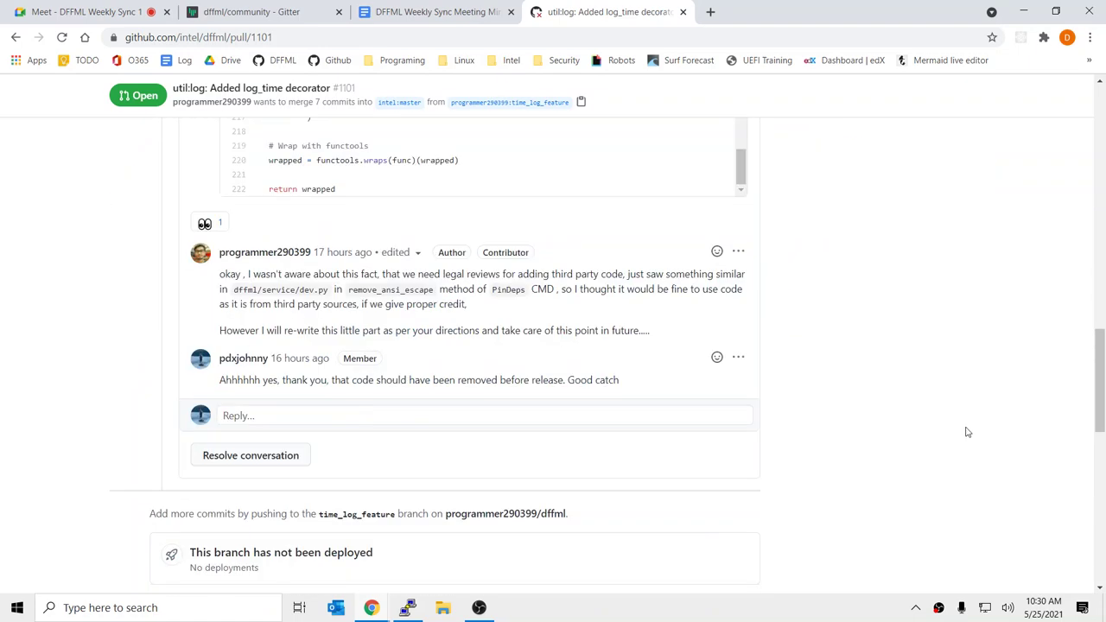
mouse_move(582, 382)
left_mouse_down()
mouse_move(637, 388)
mouse_move(562, 382)
left_mouse_up()
left_click(647, 385)
left_click(812, 341)
scroll(784, 419, "up", 5)
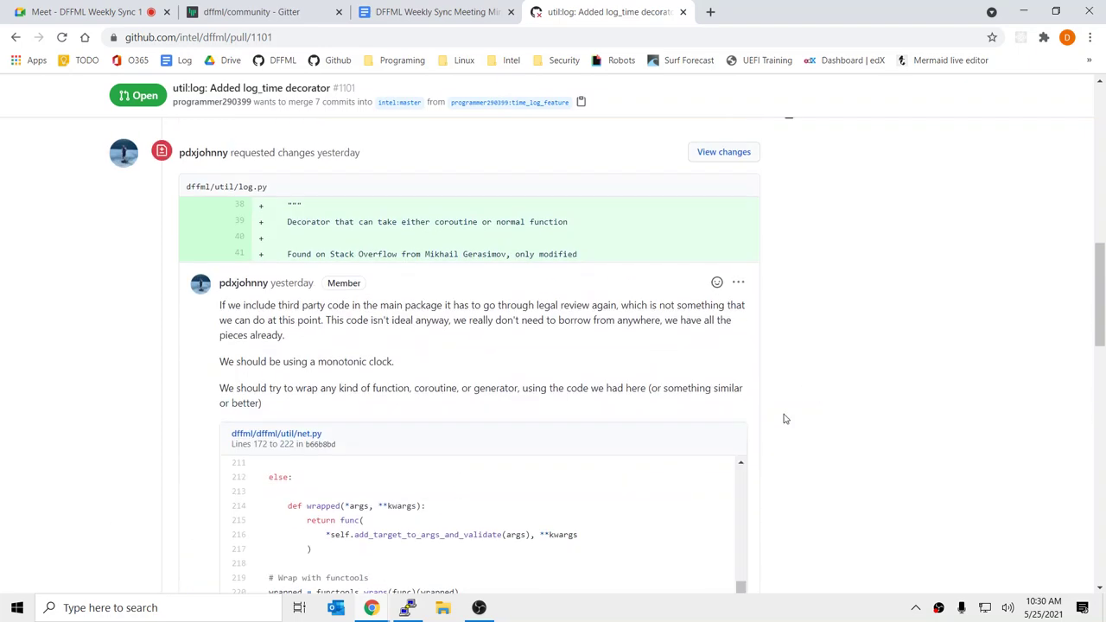
scroll(632, 423, "down", 4)
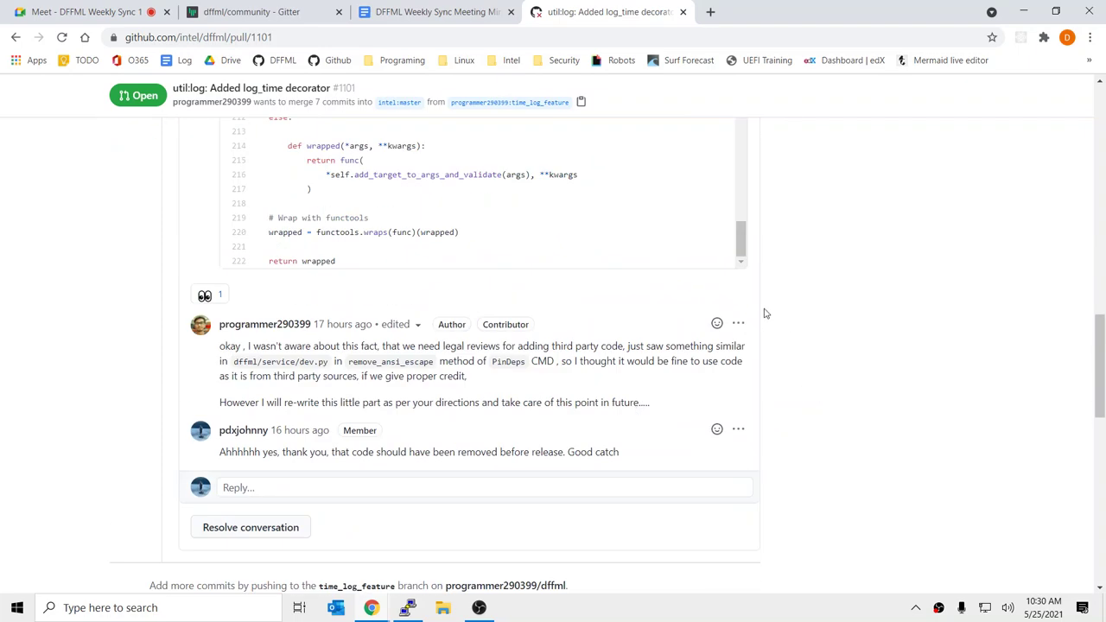
Reread the author's reply about reusing third-party code, focusing on remove_ansi_escape and PinDeps in dffml/service/dev.py.
left_click_drag(366, 367, 551, 383)
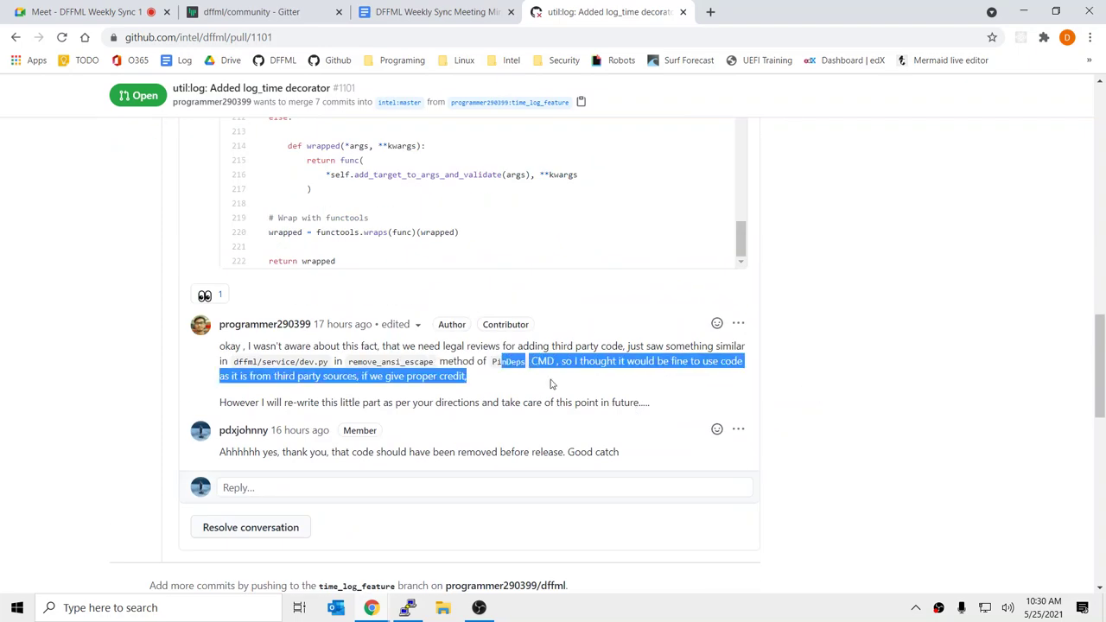
left_click(551, 384)
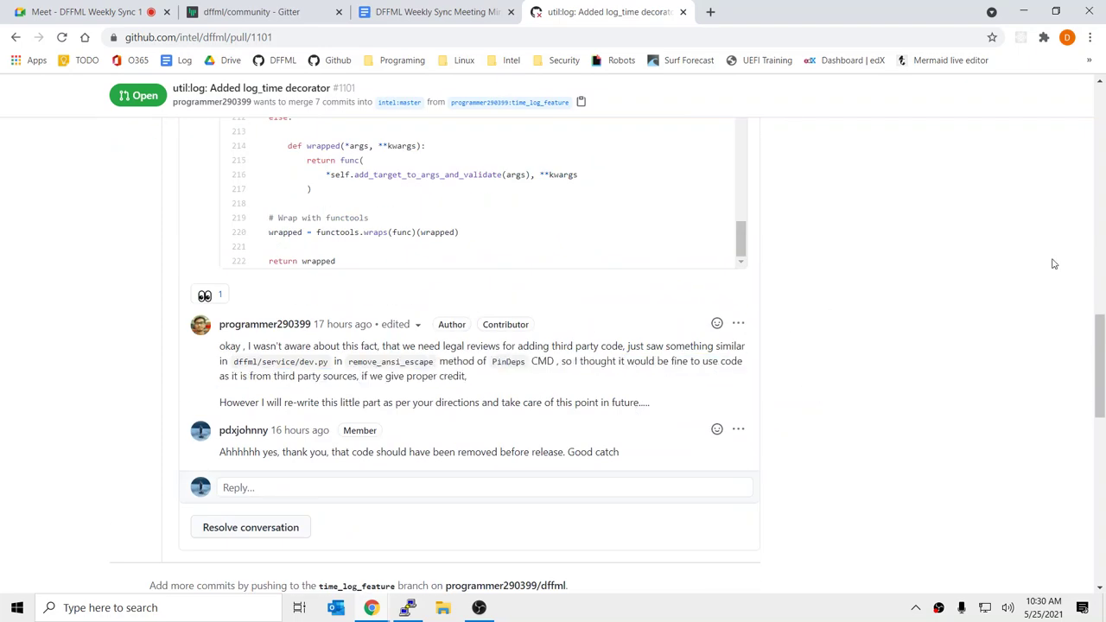
double_click(385, 361)
left_click(495, 363)
double_click(398, 359)
left_click(438, 358)
left_click_drag(588, 377, 529, 345)
left_click(586, 348)
double_click(506, 361)
left_click(946, 298)
left_click(416, 612)
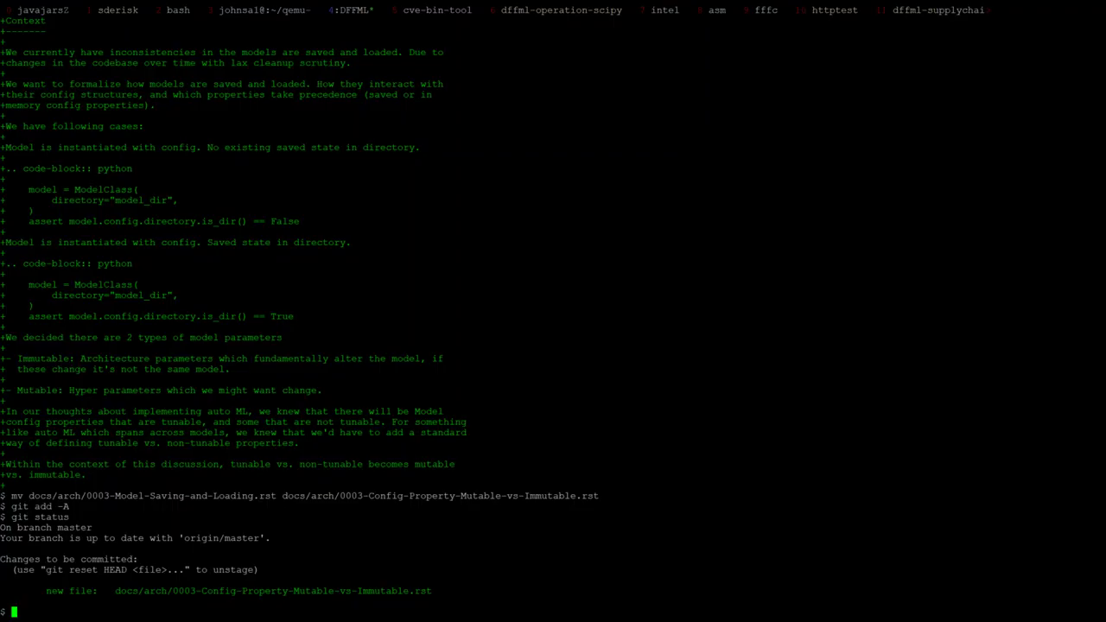
key("alt+Tab")
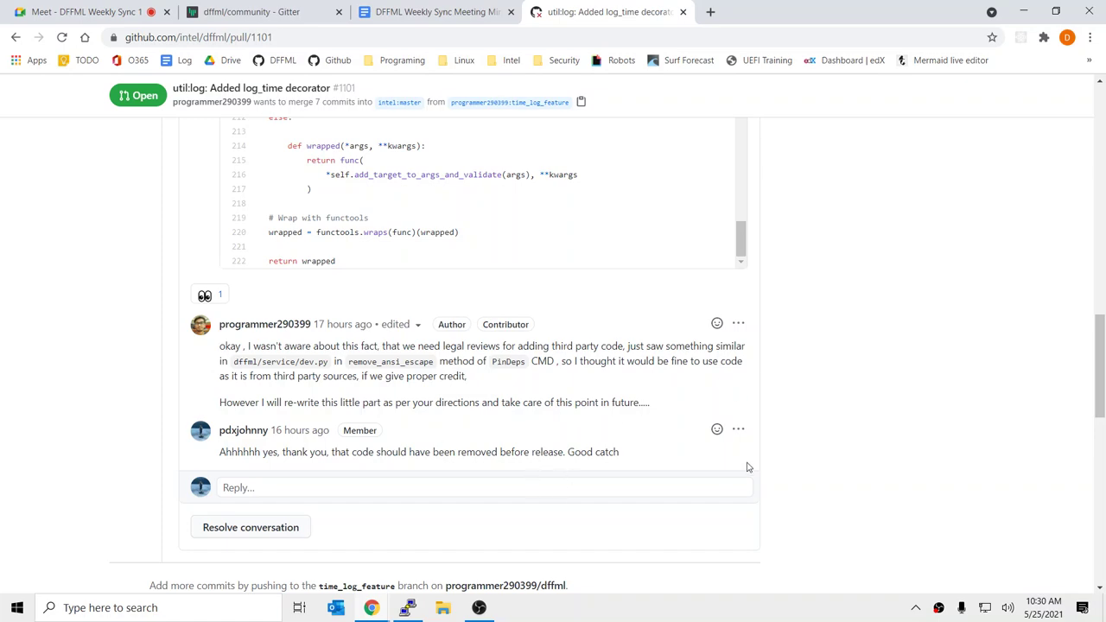
Search the repository's open issues for "pindep".
key("Home")
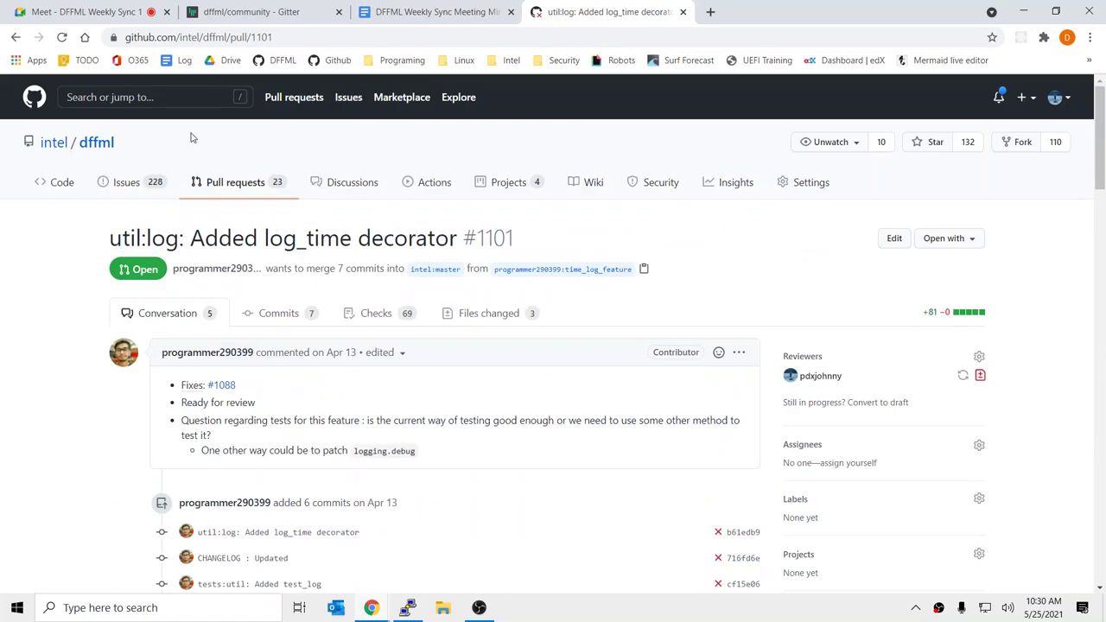
left_click(151, 180)
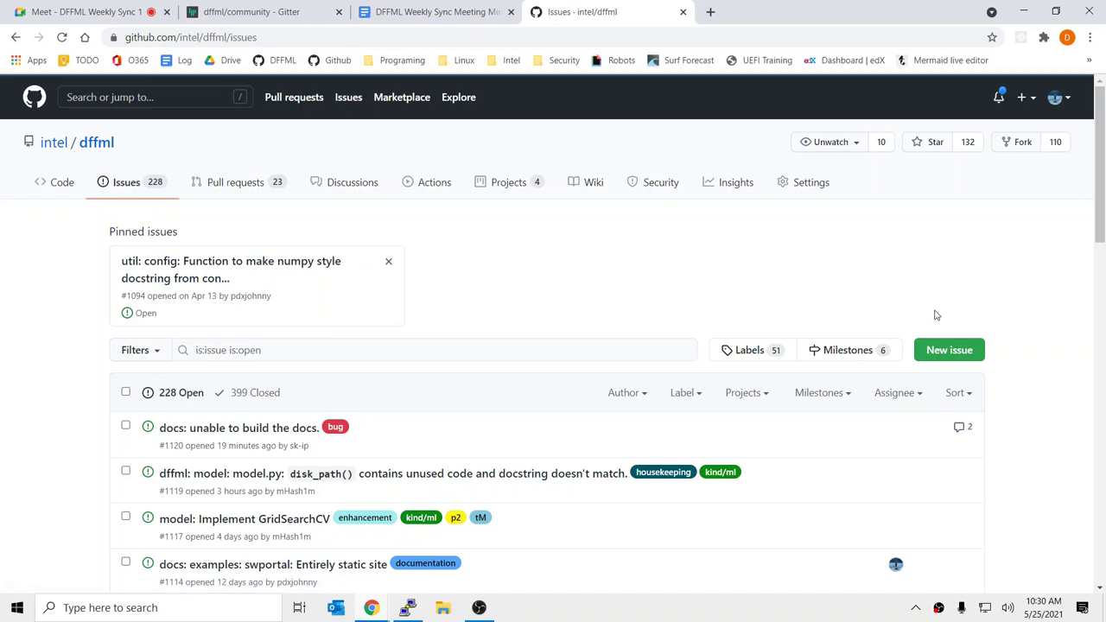
left_click(549, 357)
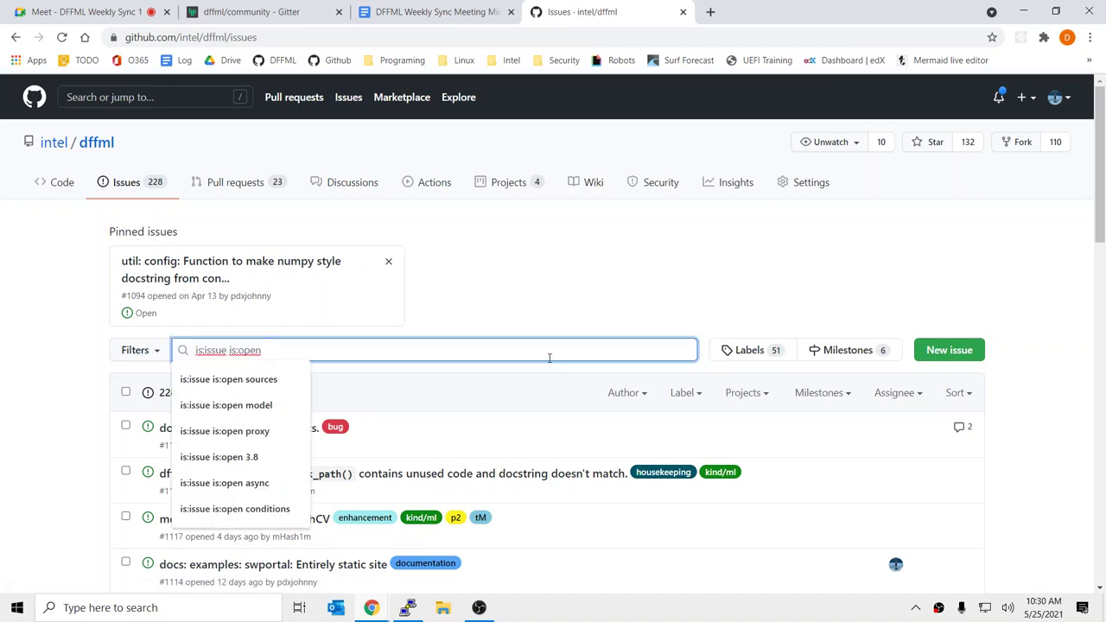
type("pindep")
key("Return")
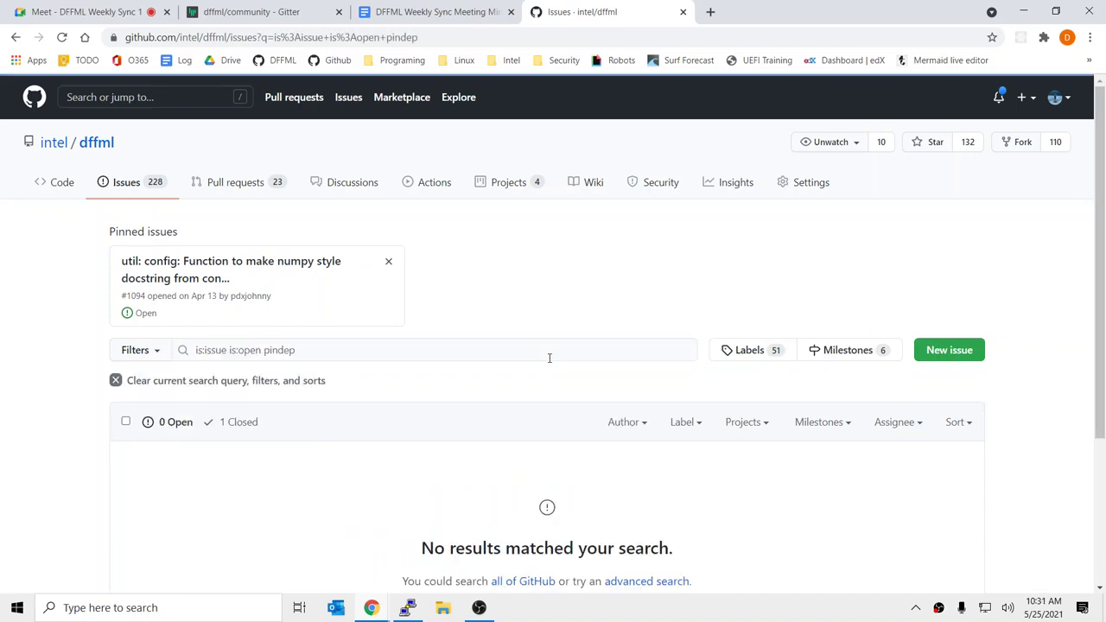
Broaden the open-issue search term to "pin" and look over the matching issues.
left_click(549, 358)
key("BackSpace")
key("BackSpace")
key("BackSpace")
key("Return")
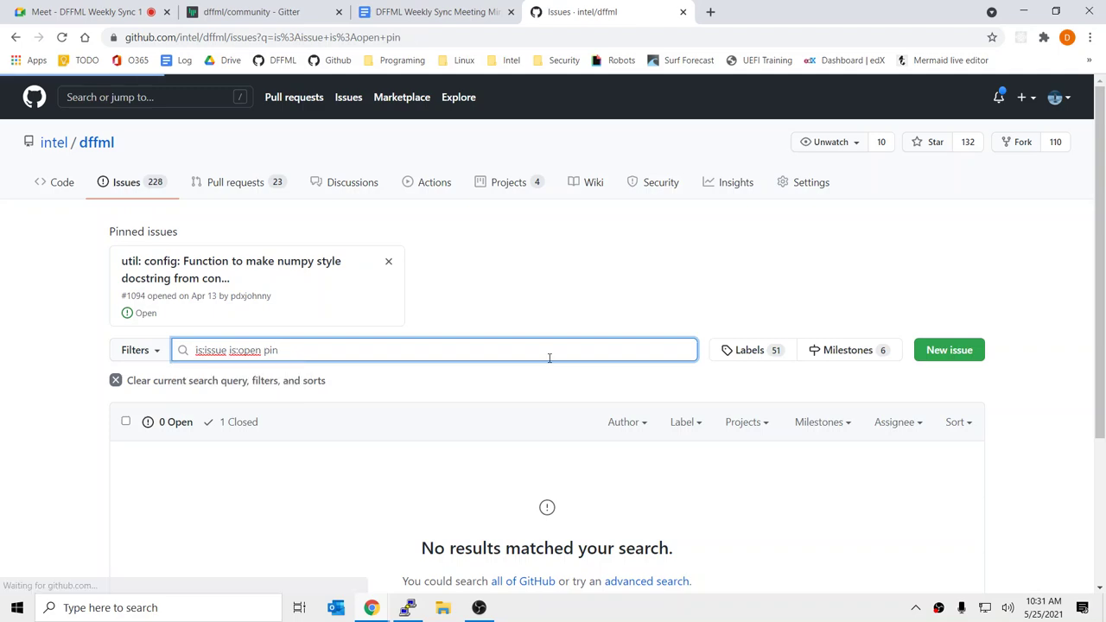
scroll(544, 363, "down", 3)
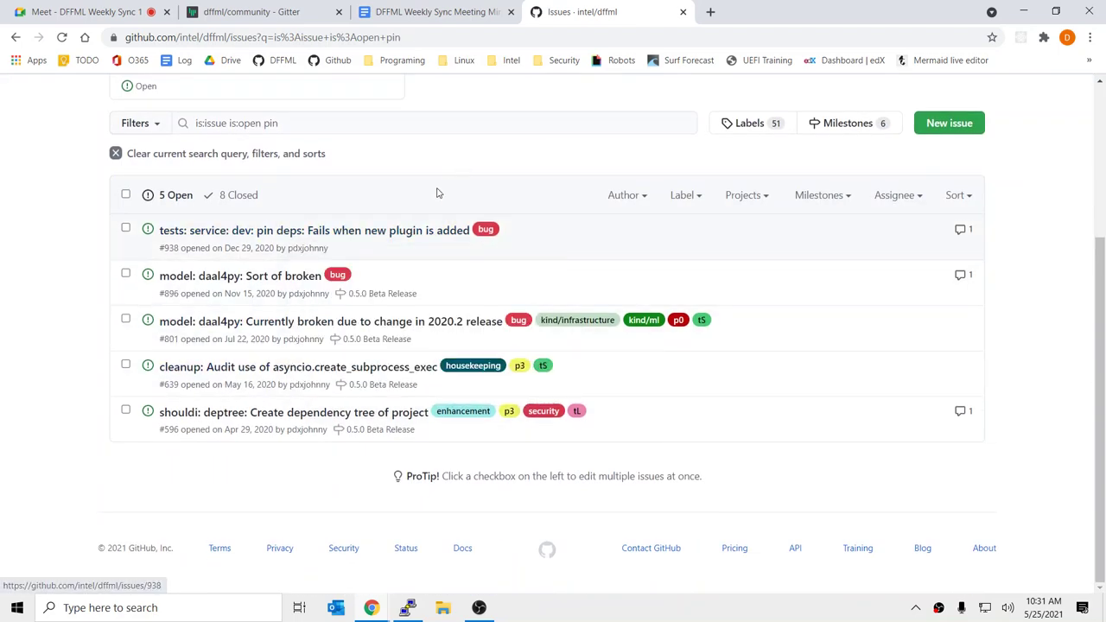
Open the issue "tests: service: dev: pin deps: Fails when new plugin is added" and close it.
left_click(415, 230)
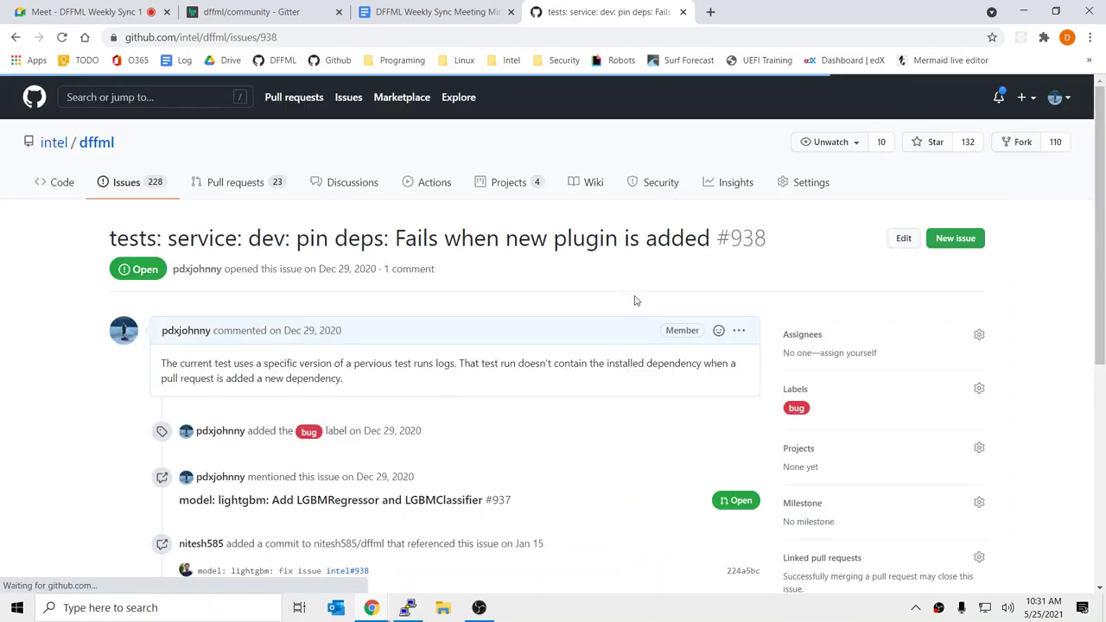
scroll(634, 300, "down", 4)
left_click(622, 489)
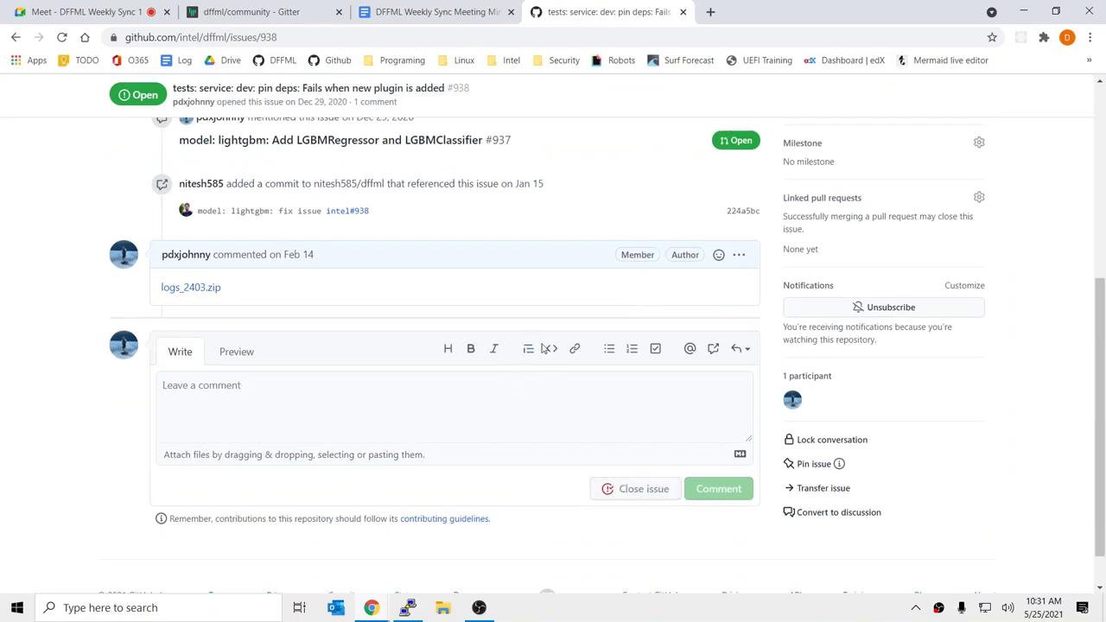
Start a new issue from the Bug template.
scroll(861, 195, "up", 2)
left_click(950, 97)
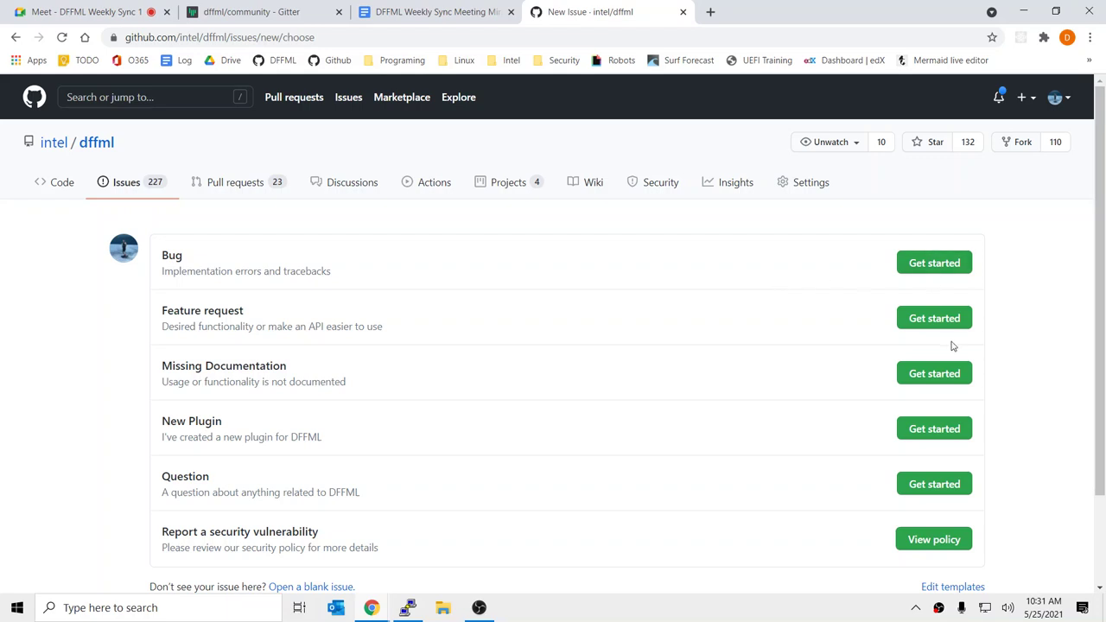
left_click(933, 264)
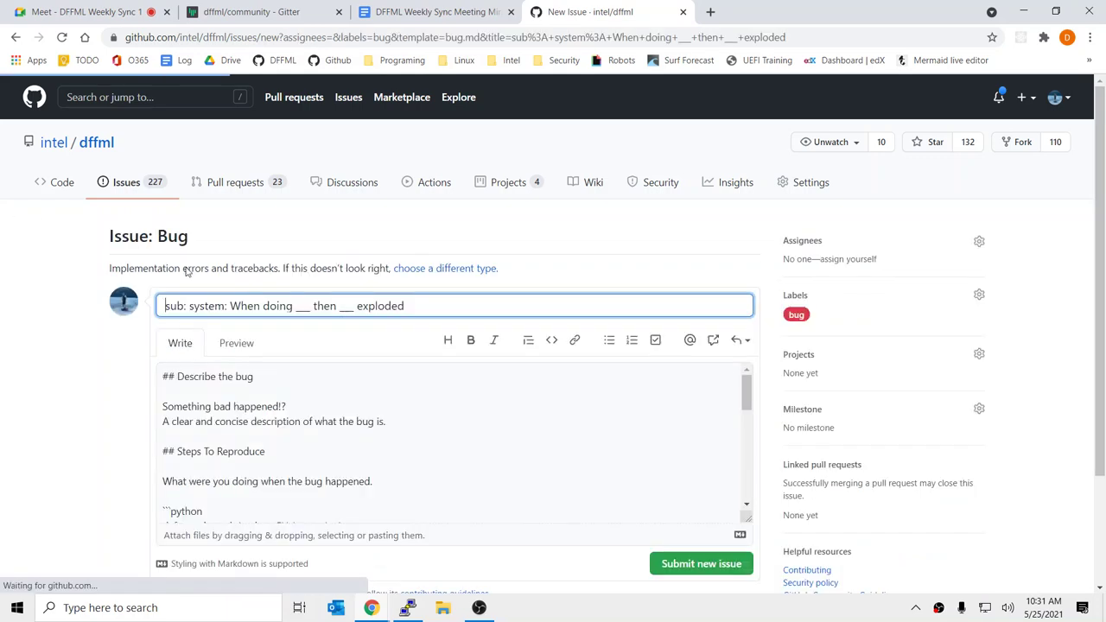
Replace the new issue's bug label with the housekeeping and p0 labels.
left_click(845, 299)
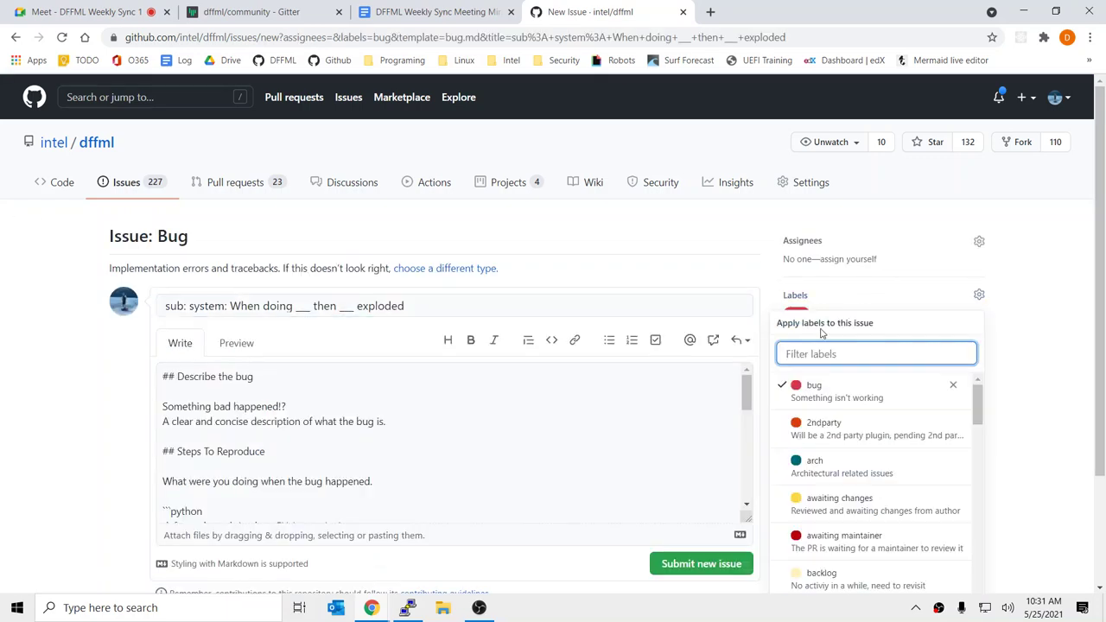
left_click(806, 390)
type("house")
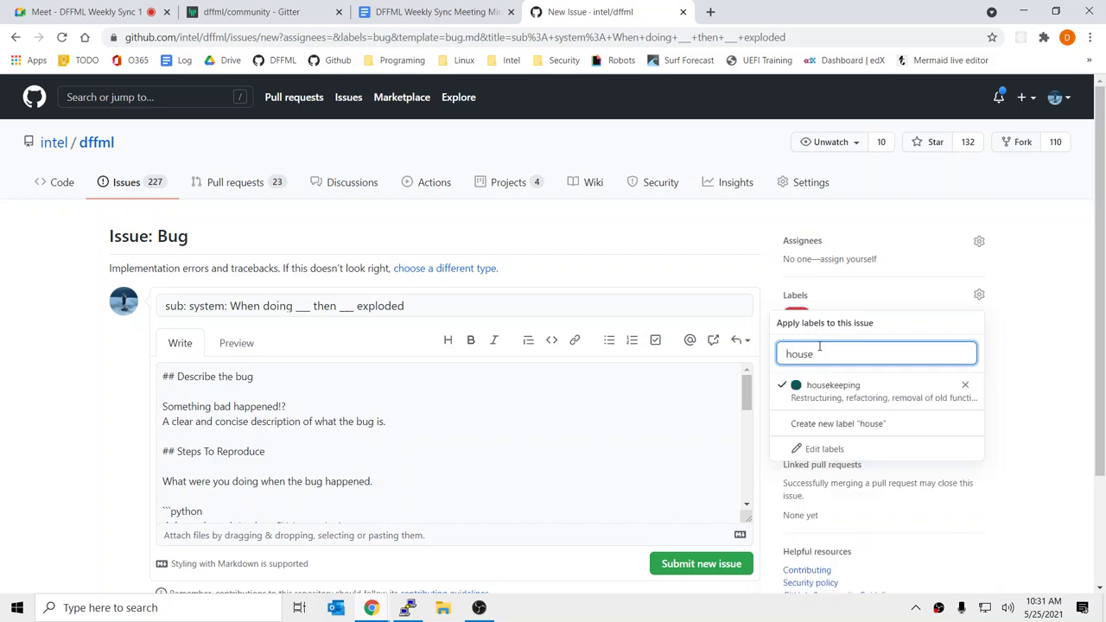
double_click(819, 347)
type("p0")
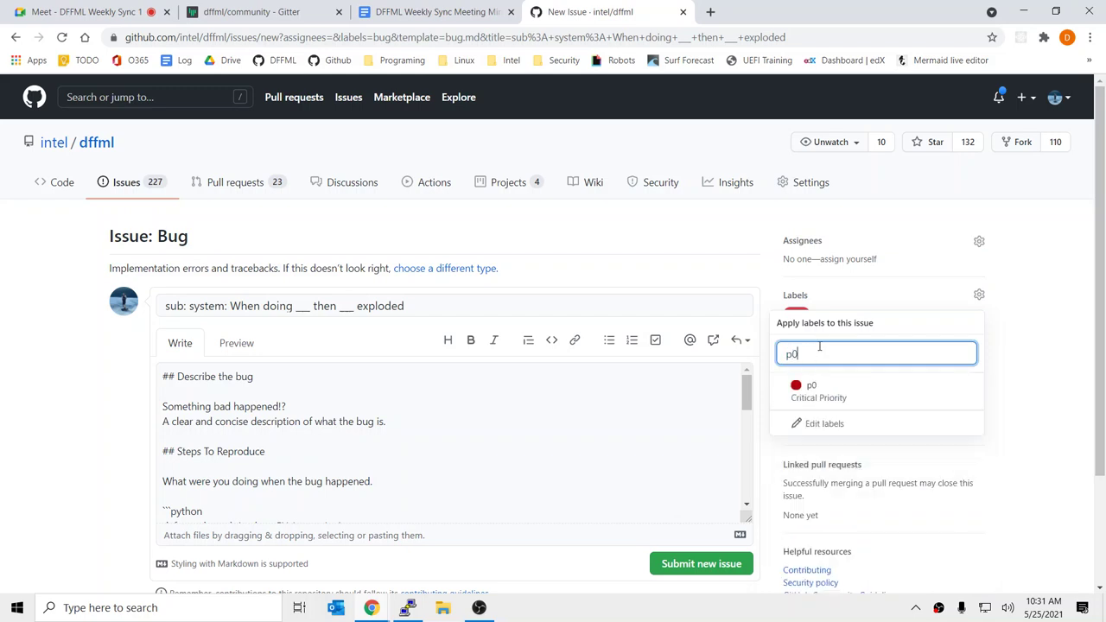
left_click(796, 390)
left_click(469, 432)
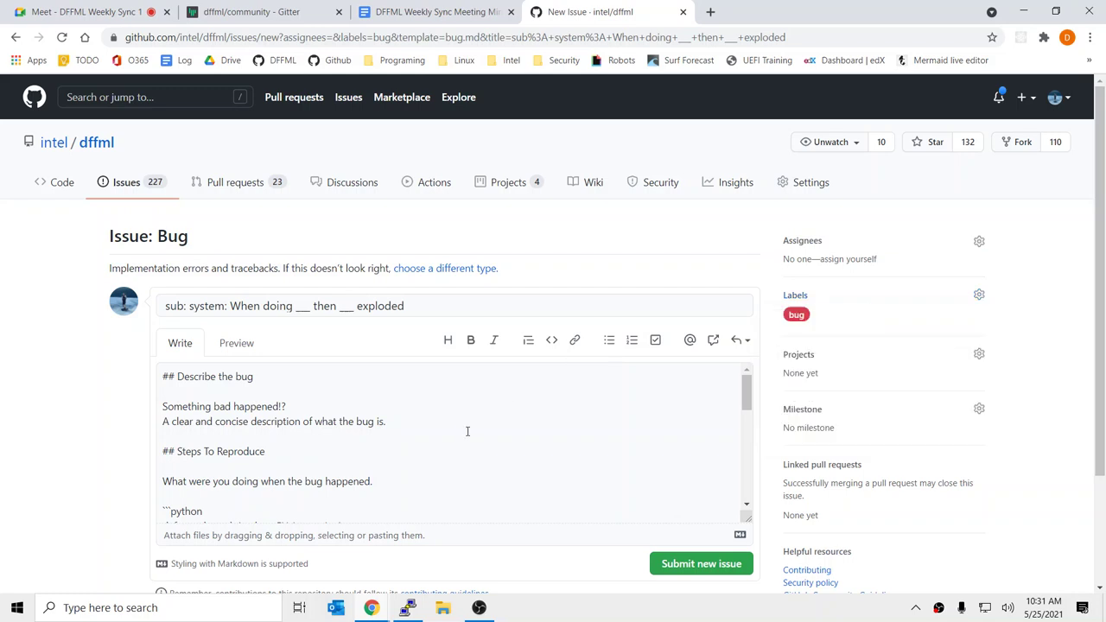
Title the new issue "service: dev: pindeps: Remove command".
left_click(402, 304)
key("ctrl+a")
type("sder")
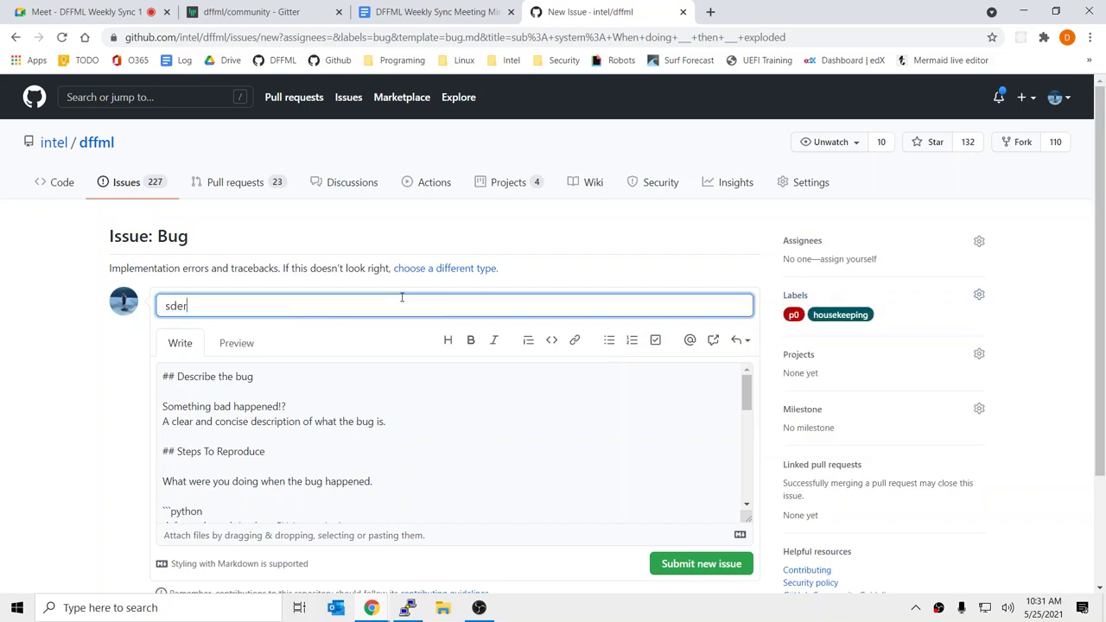
type("vice: dev: pindeps: Remove command")
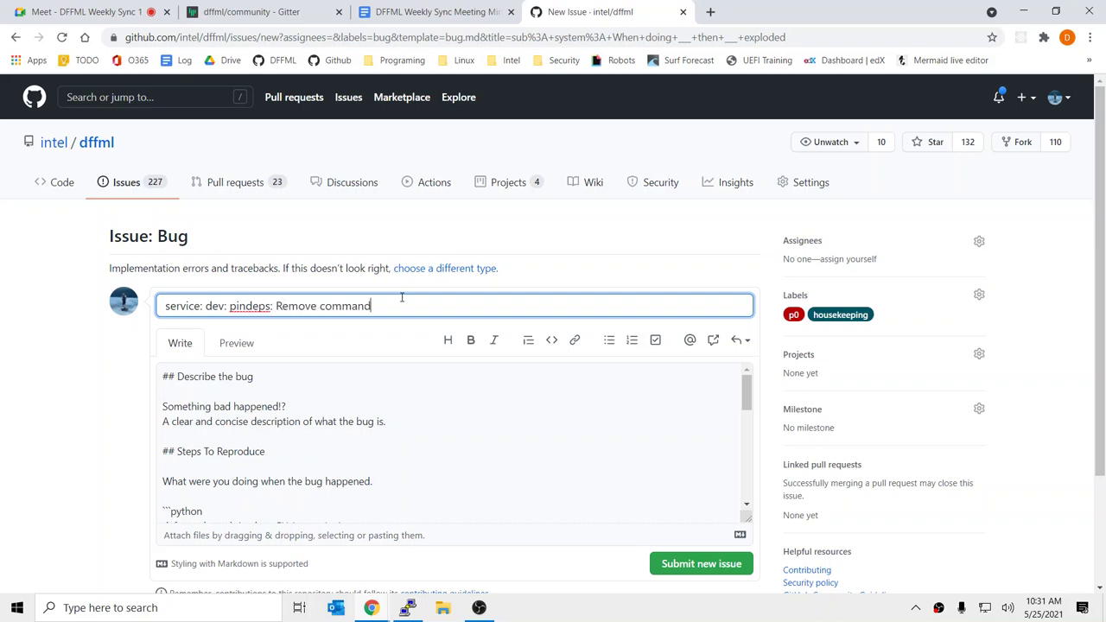
Replace the template description with "We don't need this code anymore" and submit the issue.
left_click(397, 367)
key("ctrl+a")
type("We dont'")
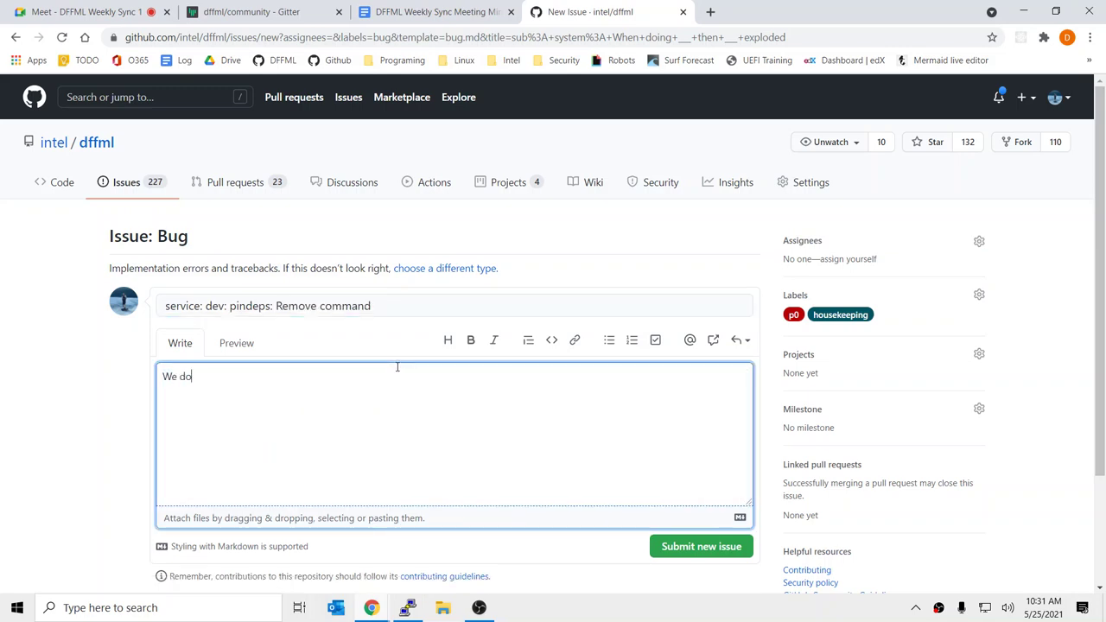
key("BackSpace")
key("BackSpace")
key("BackSpace")
type("'t need this code anymore")
left_click(690, 548)
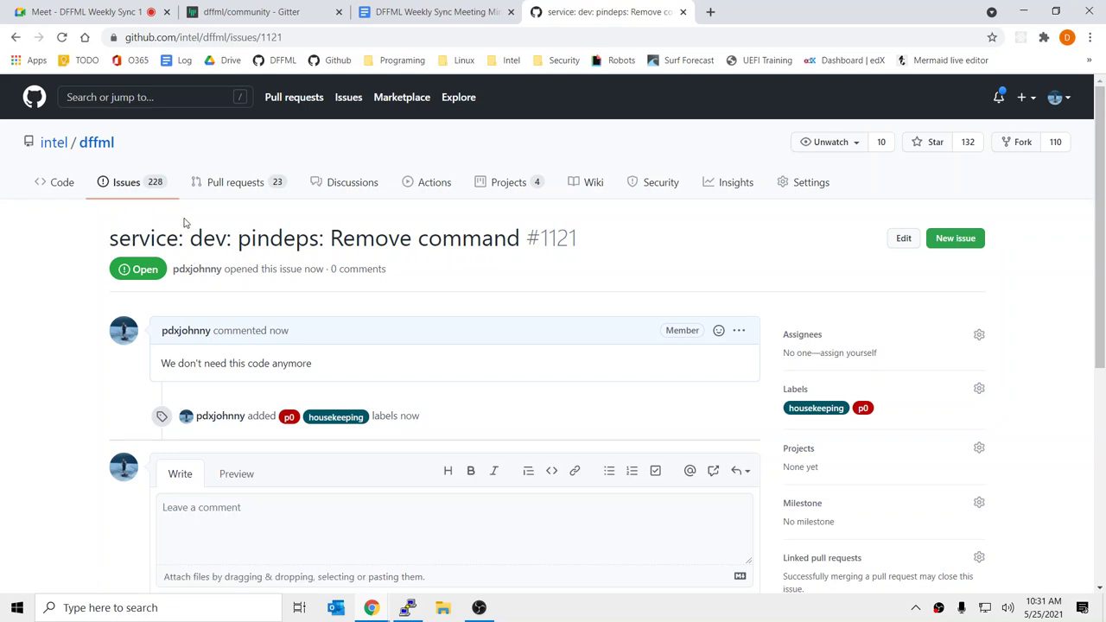
Search the repository's open issues for "third party" and look over the matching issues.
left_click(386, 356)
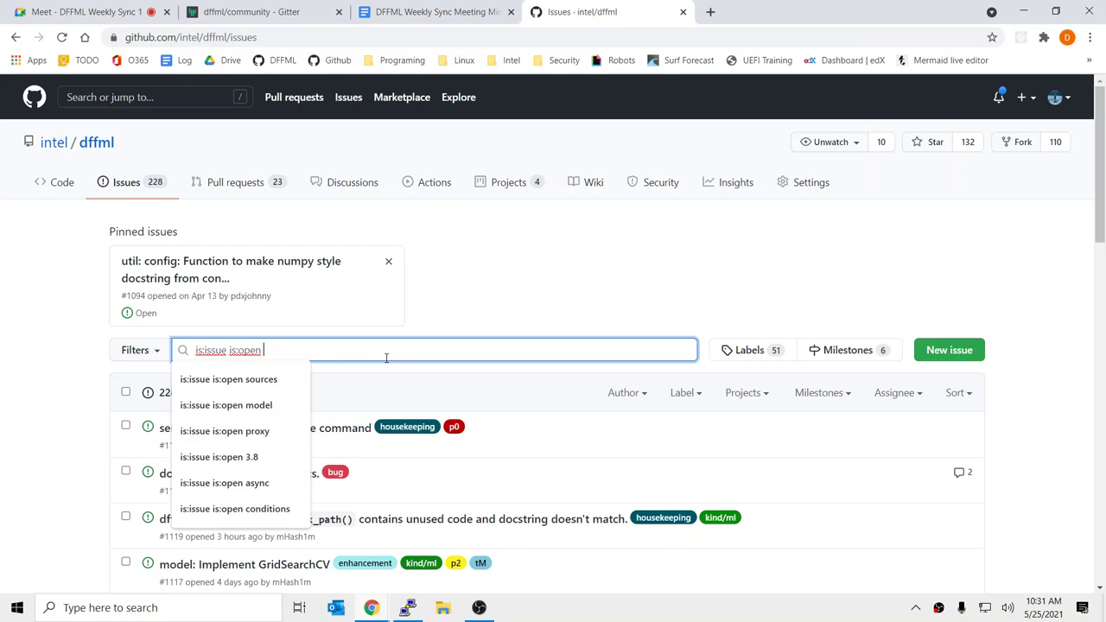
type("thrid party")
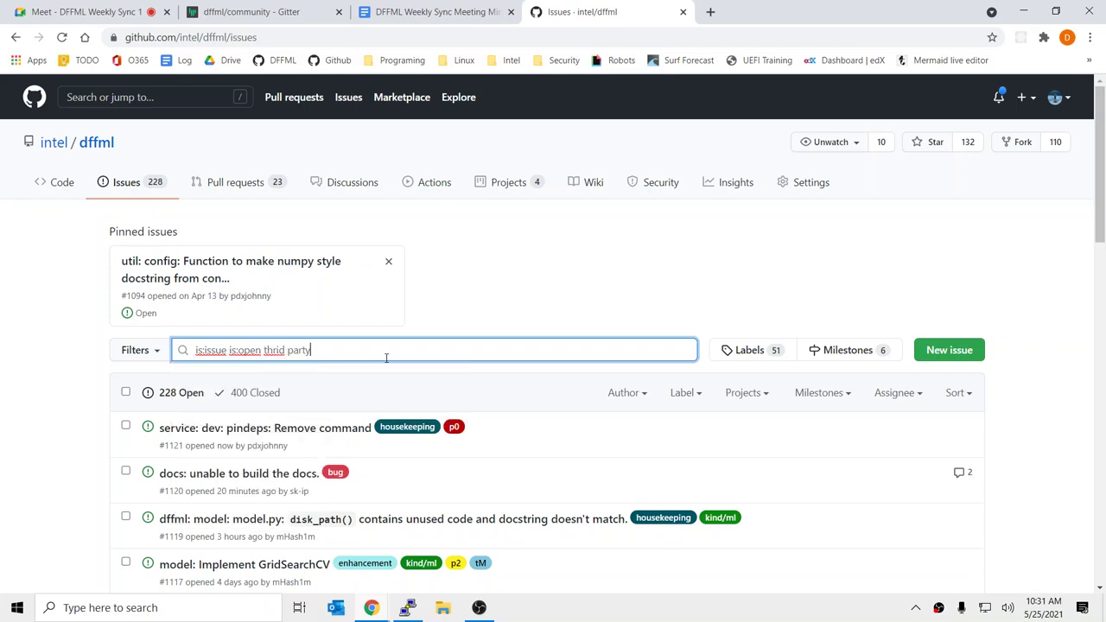
type(" p")
key("BackSpace")
key("BackSpace")
key("BackSpace")
key("BackSpace")
key("BackSpace")
type("ird party")
key("Return")
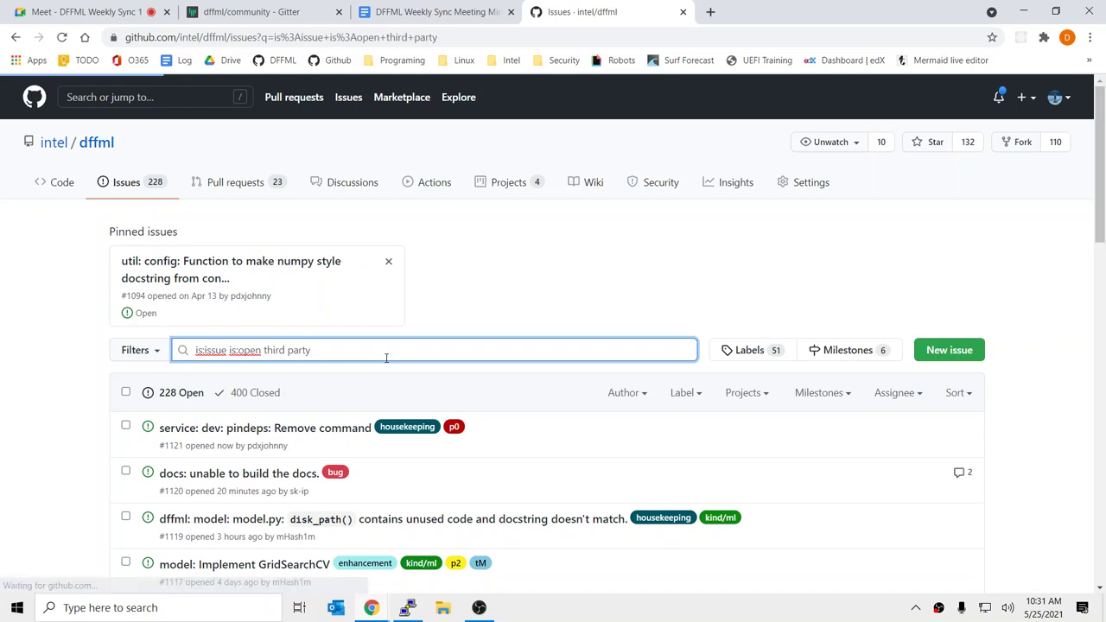
scroll(354, 367, "down", 2)
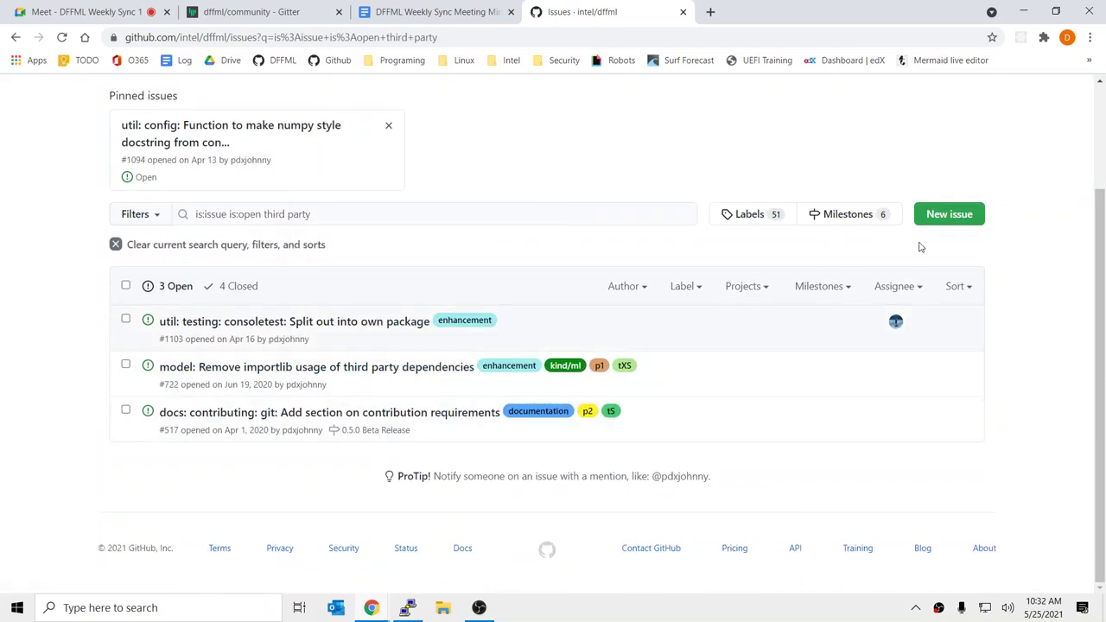
Open the issue "docs: contributing: git: Add section on contribution requirements" and read its description, new-plugin paragraph and label and milestone history.
left_click(382, 413)
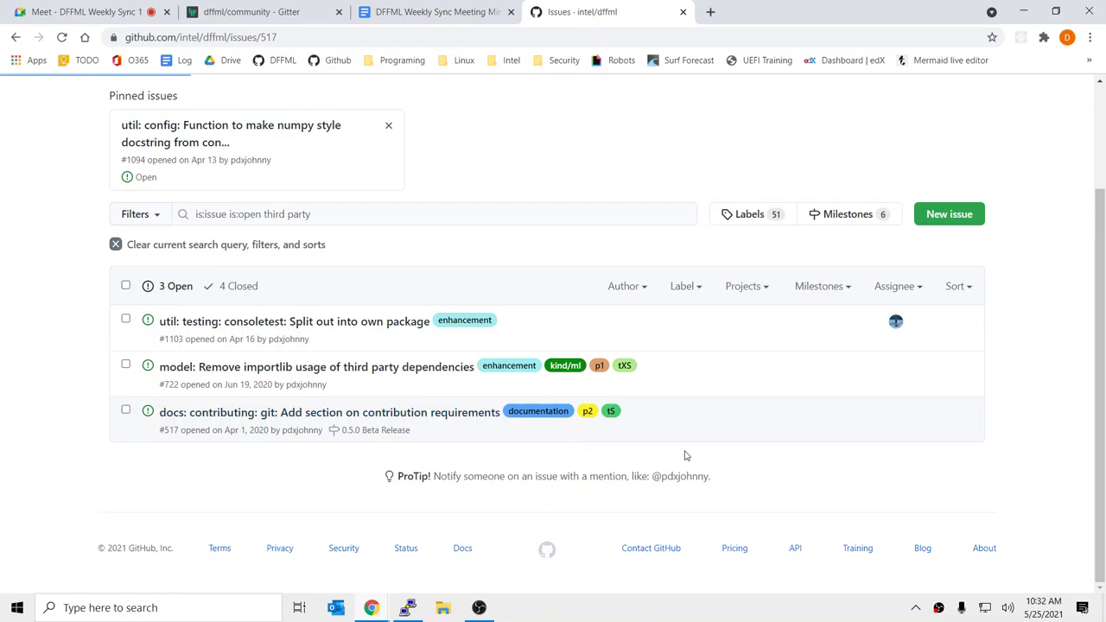
scroll(697, 443, "down", 3)
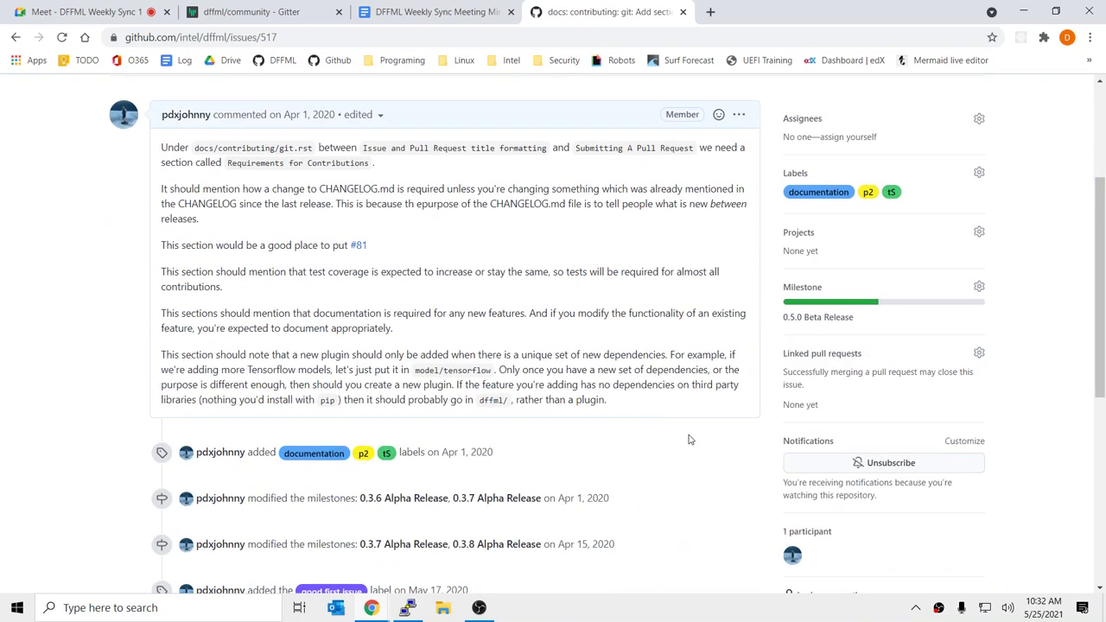
scroll(689, 440, "down", 3)
scroll(657, 449, "up", 4)
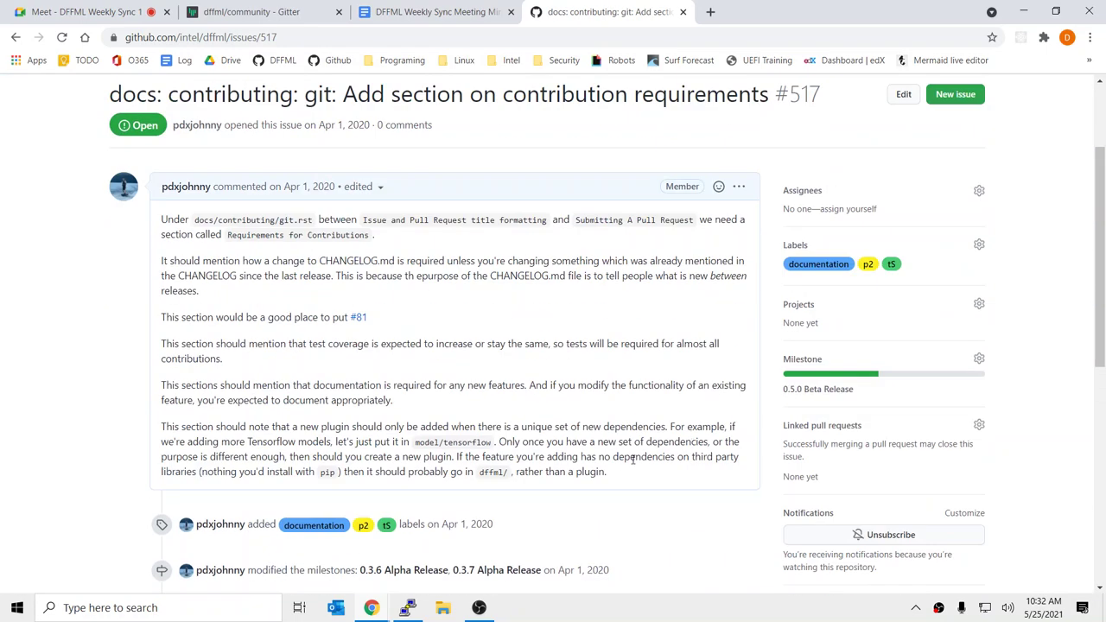
scroll(335, 167, "up", 2)
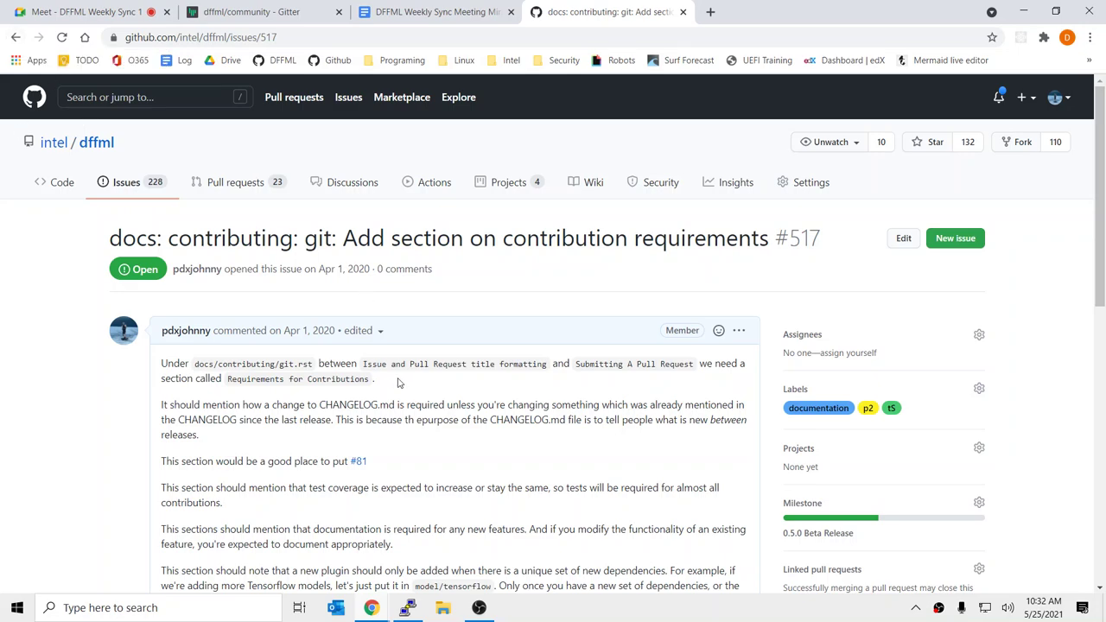
scroll(400, 382, "down", 2)
left_click_drag(223, 260, 641, 481)
left_click(644, 483)
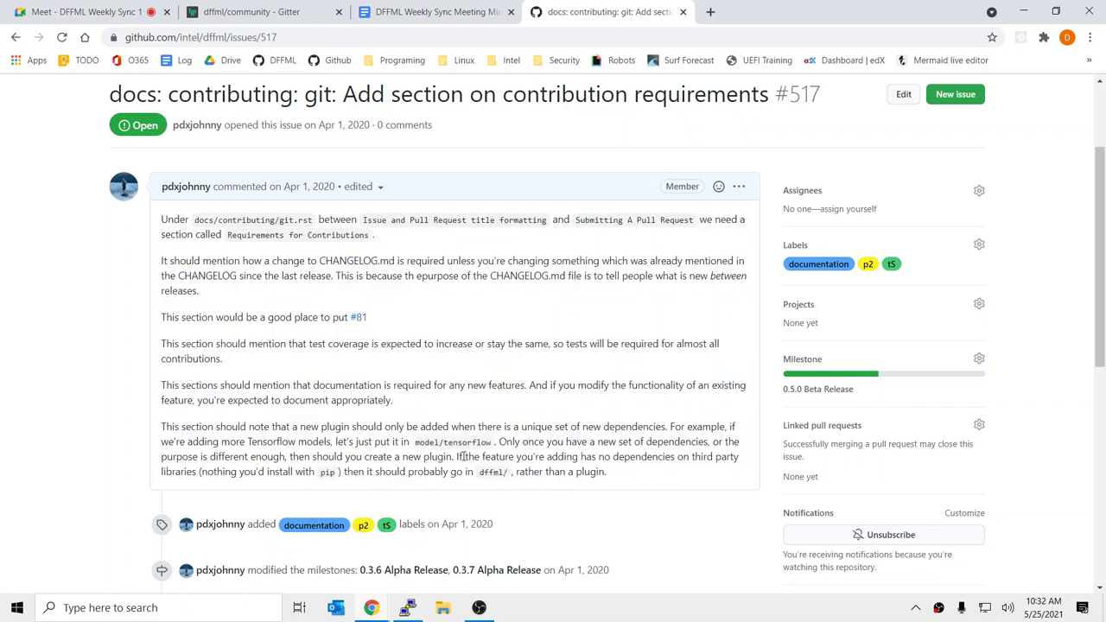
left_click_drag(464, 456, 682, 481)
left_click(680, 483)
scroll(680, 483, "down", 2)
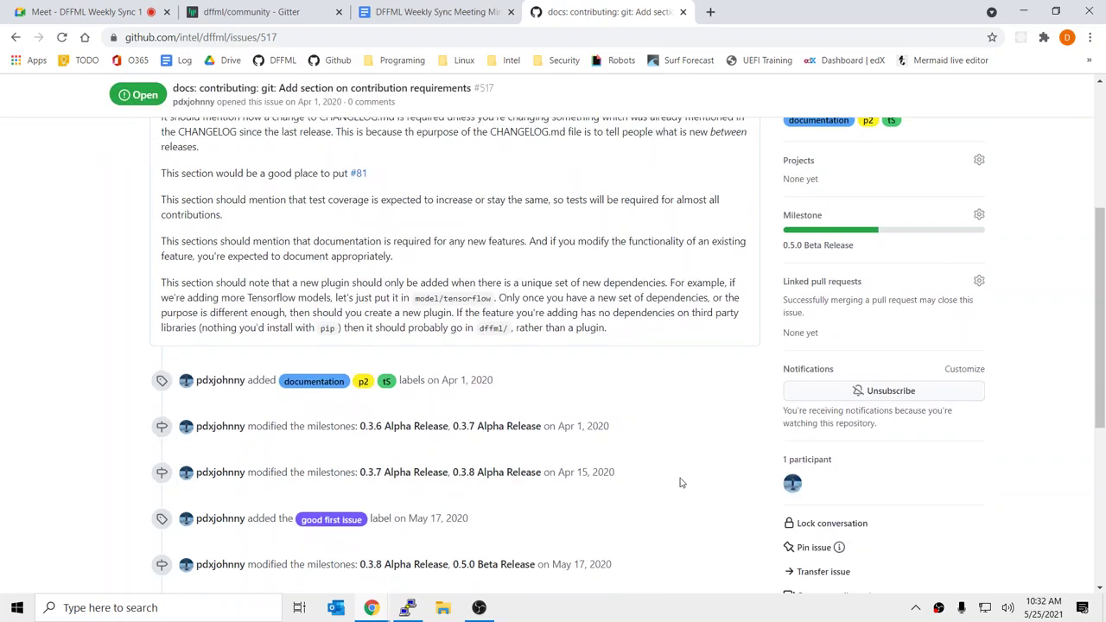
scroll(682, 482, "down", 5)
scroll(592, 376, "up", 8)
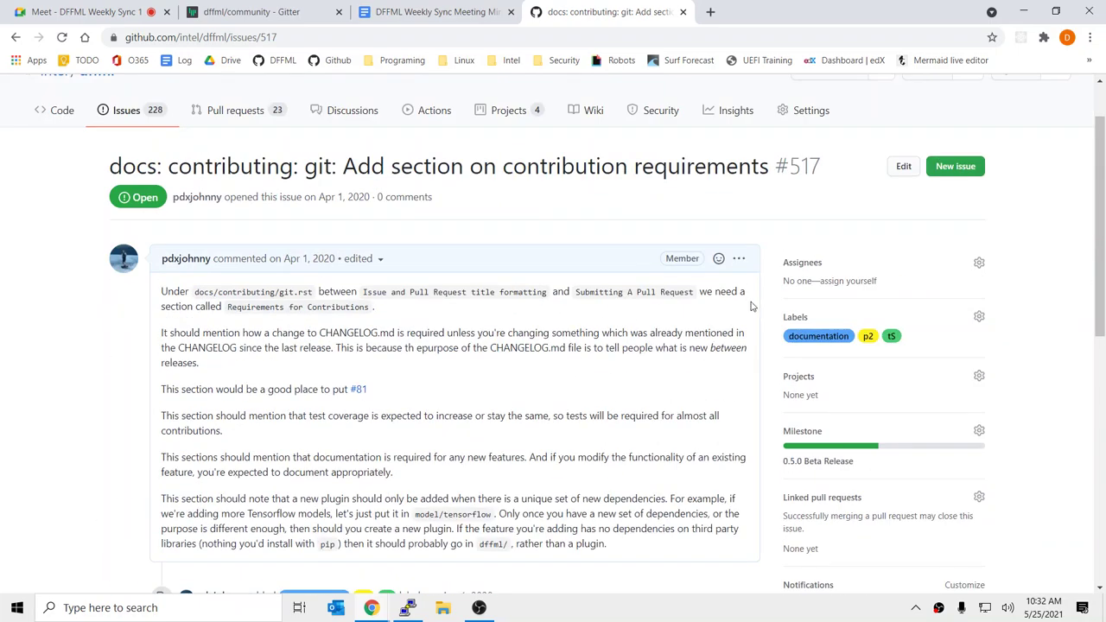
Pin the contribution requirements issue to the repository and assign it to yourself.
scroll(925, 313, "down", 5)
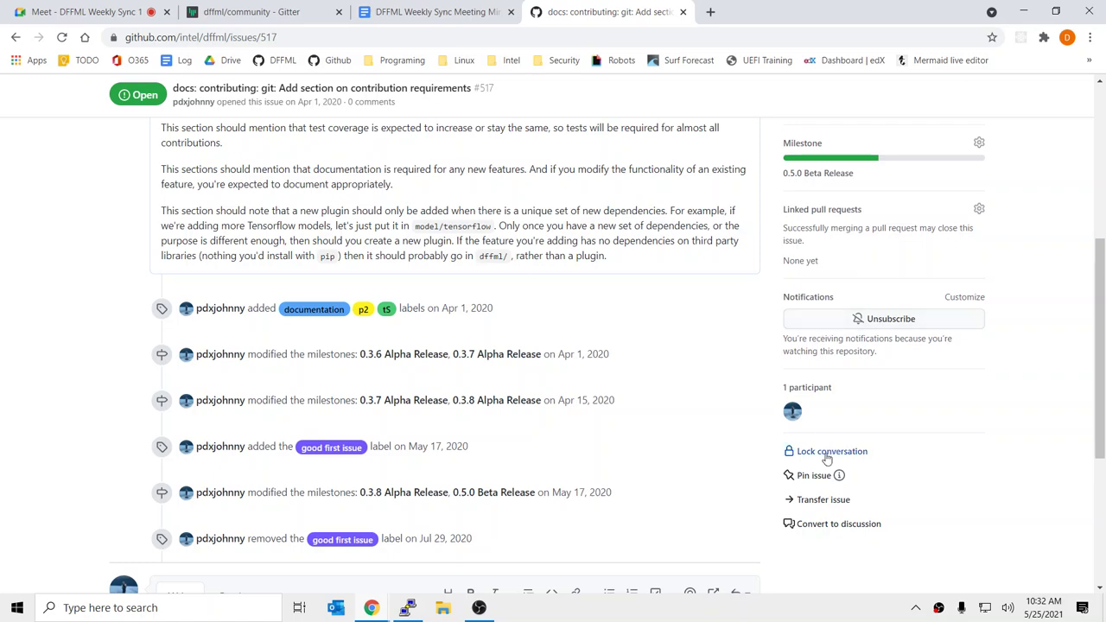
left_click(814, 477)
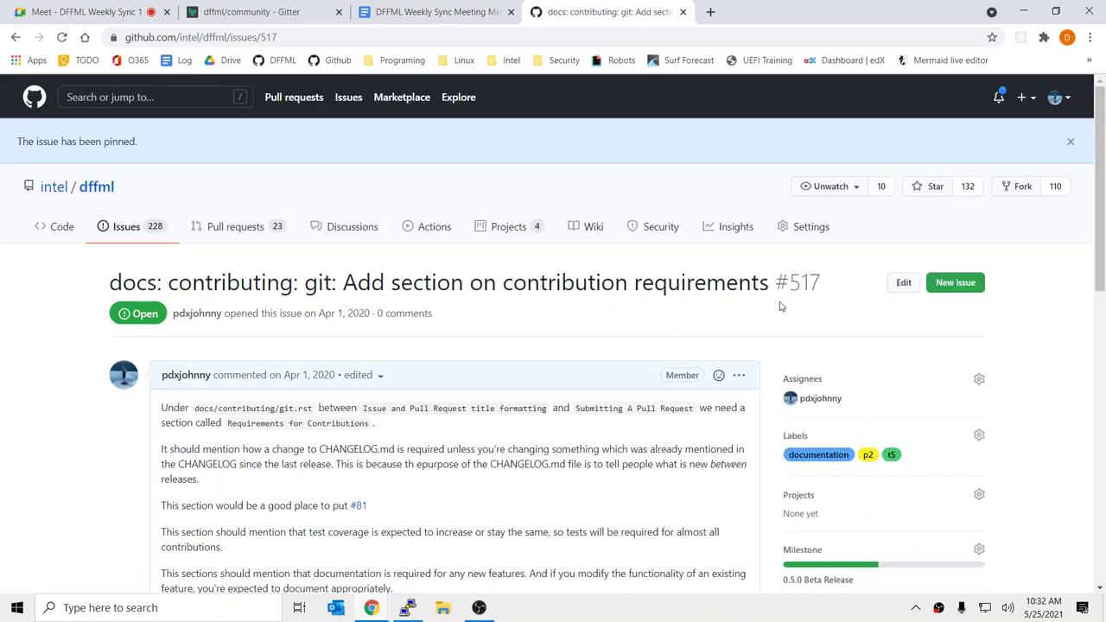
Look over the repository's pinned issues and the list of open issues.
left_click(129, 235)
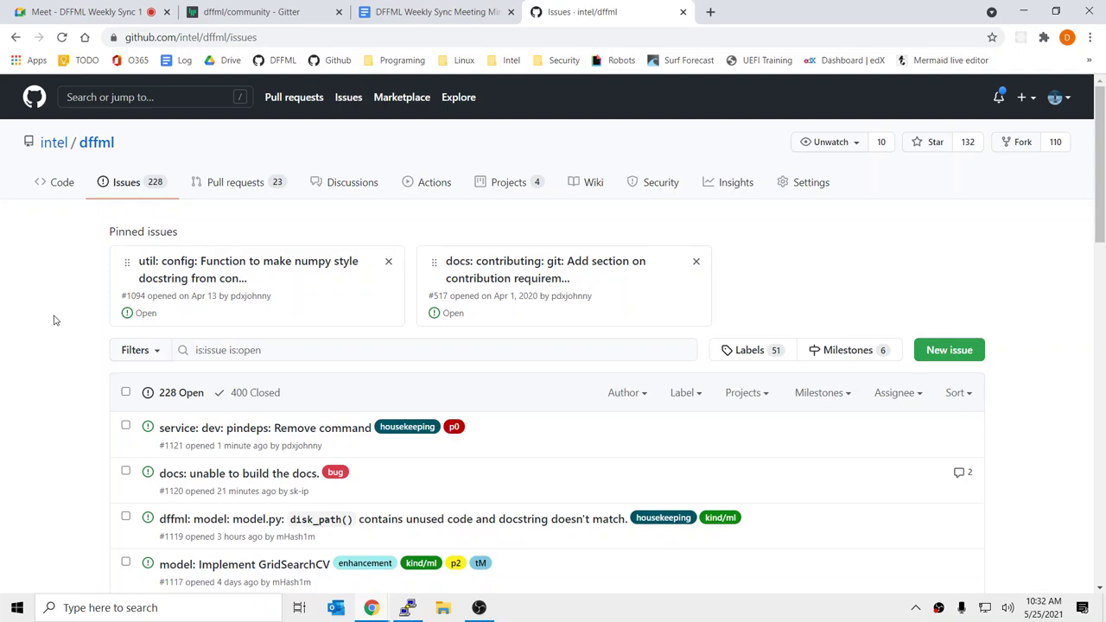
scroll(54, 320, "down", 1)
scroll(54, 320, "down", 11)
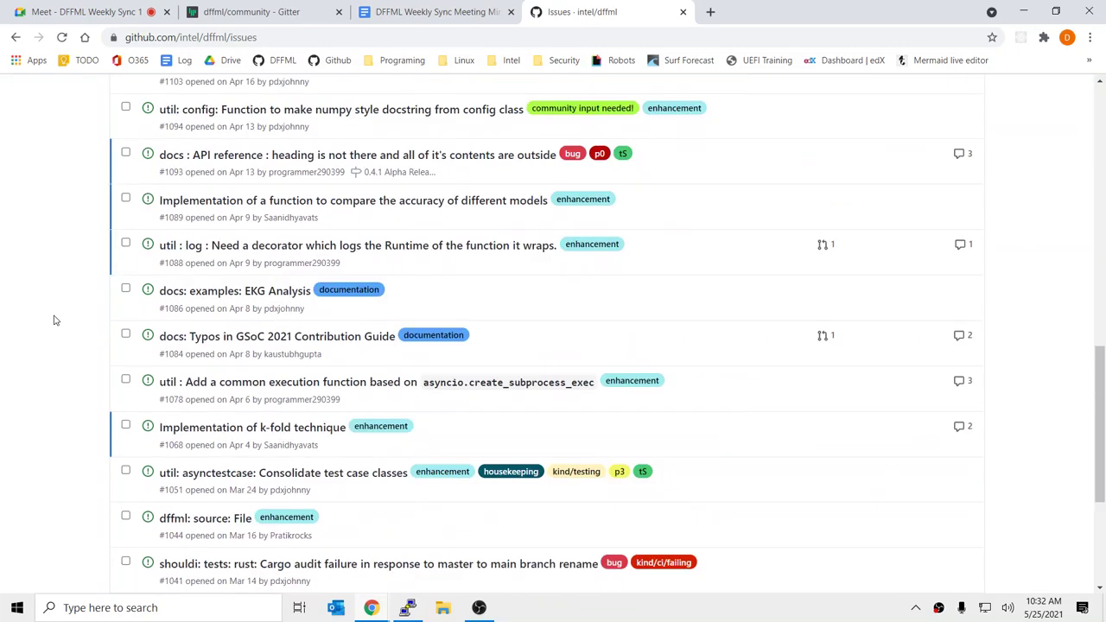
scroll(53, 319, "up", 6)
scroll(53, 320, "up", 6)
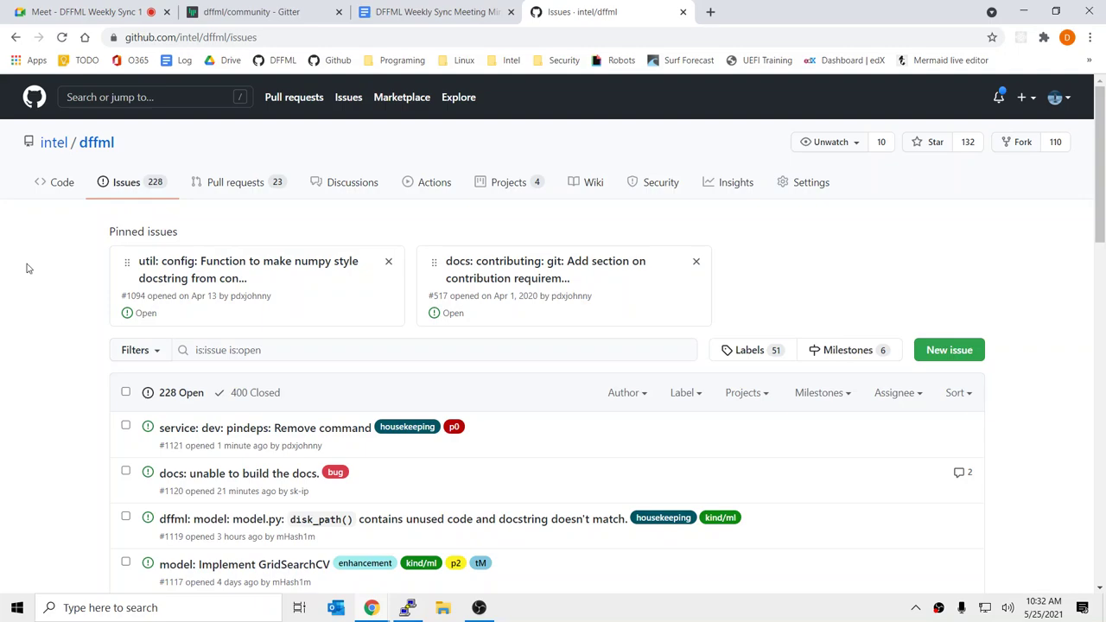
scroll(27, 269, "down", 12)
scroll(27, 269, "up", 5)
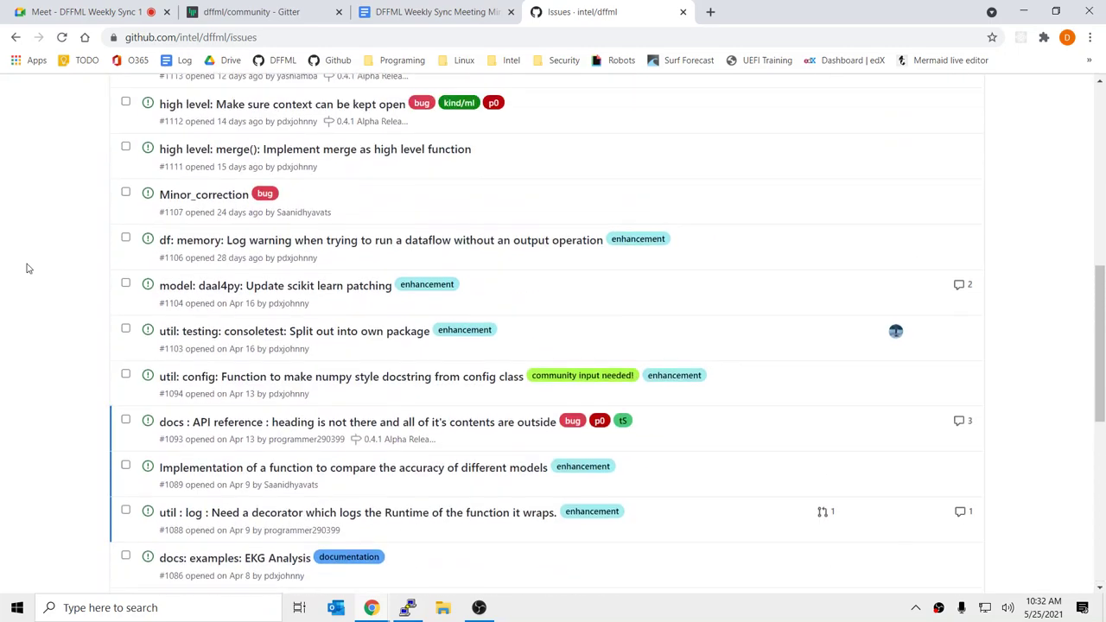
scroll(27, 268, "up", 10)
key("ctrl+shift+Tab")
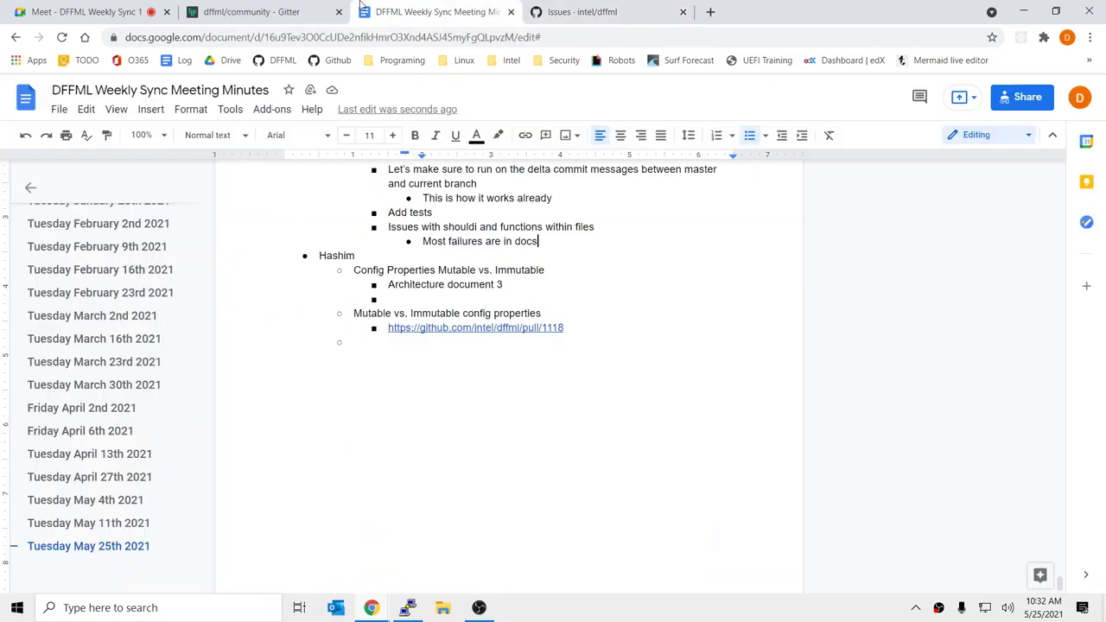
left_click(632, 6)
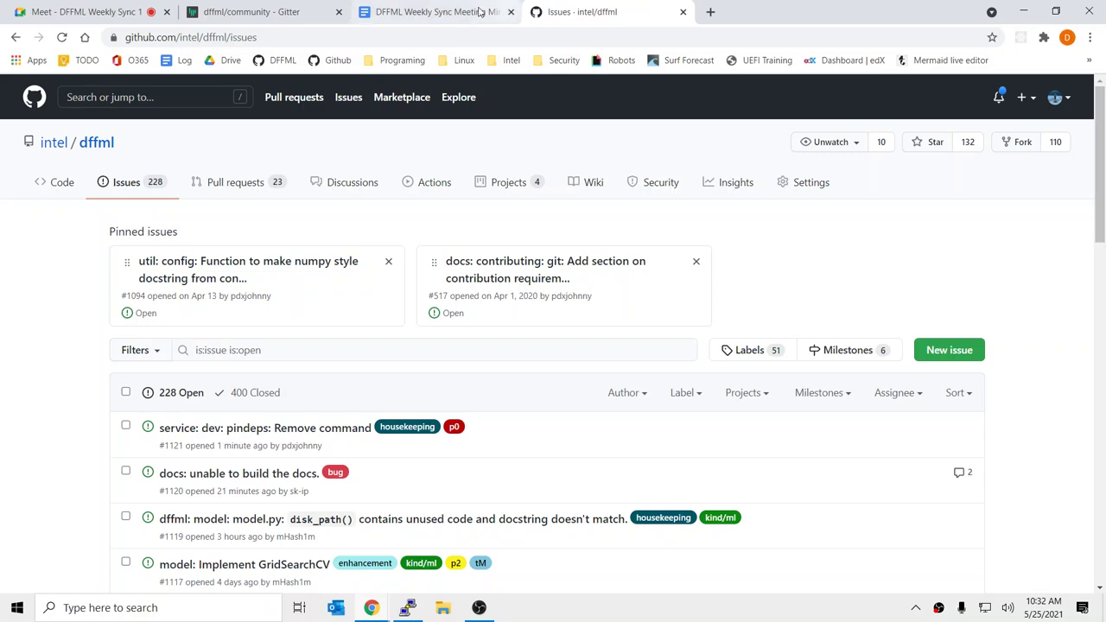
left_click(259, 11)
left_click(431, 11)
left_click(563, 6)
left_click(471, 11)
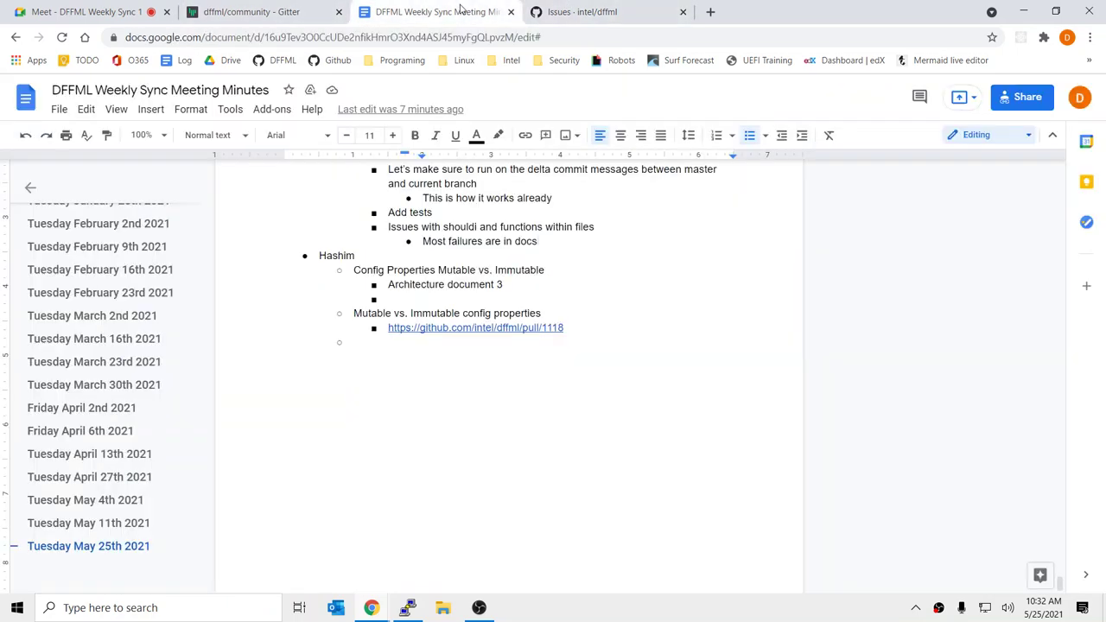
left_click(562, 9)
left_click(422, 7)
left_click(591, 7)
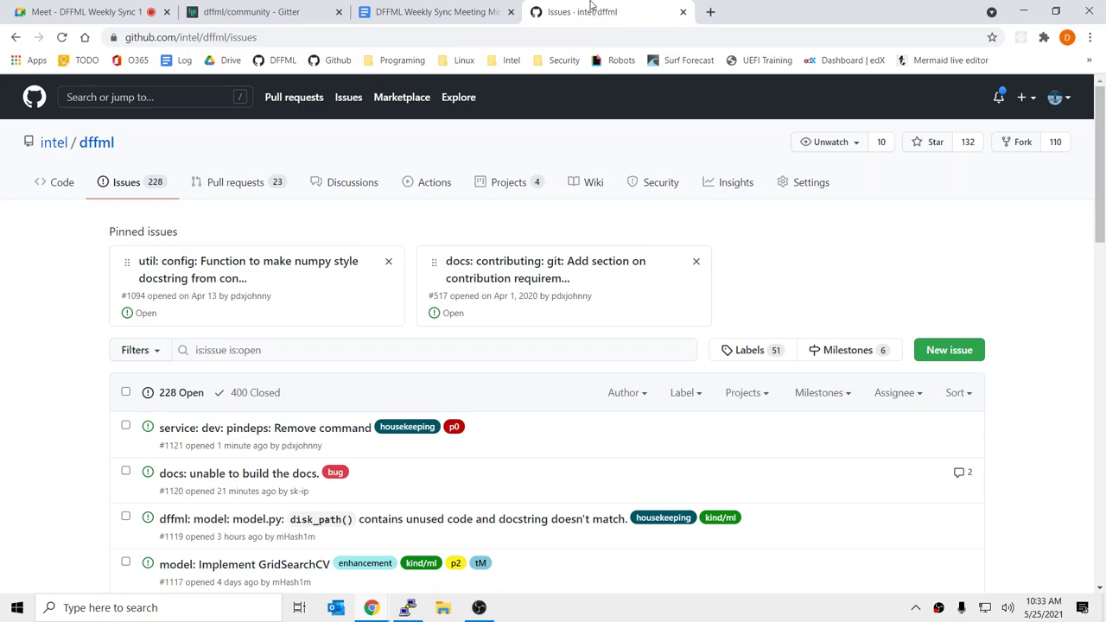
left_click(480, 8)
left_click(259, 9)
left_click(388, 7)
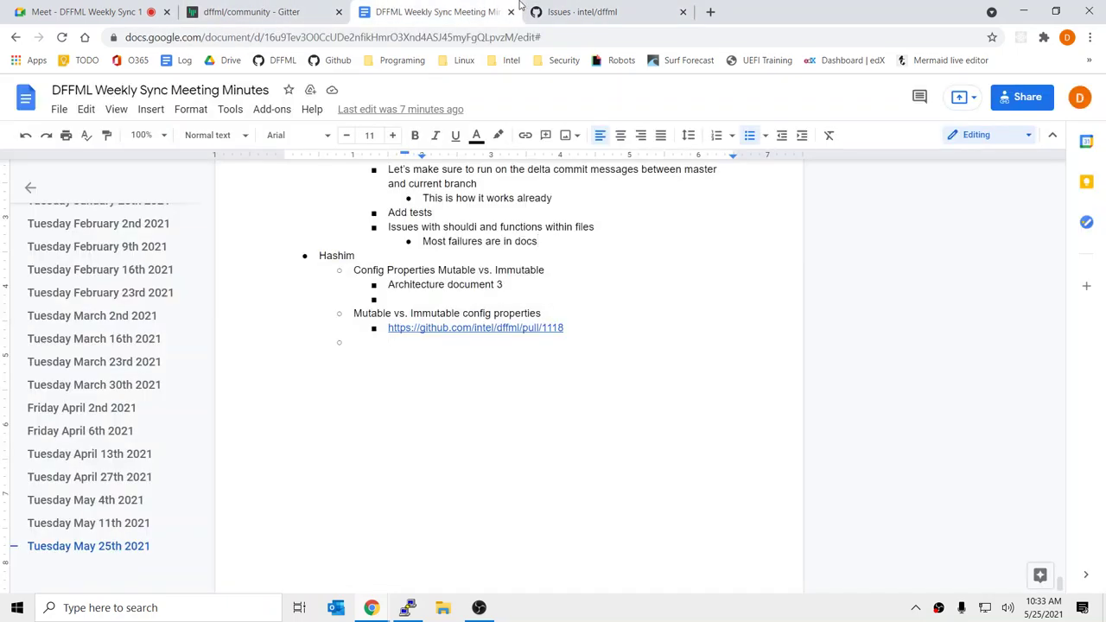
left_click(579, 7)
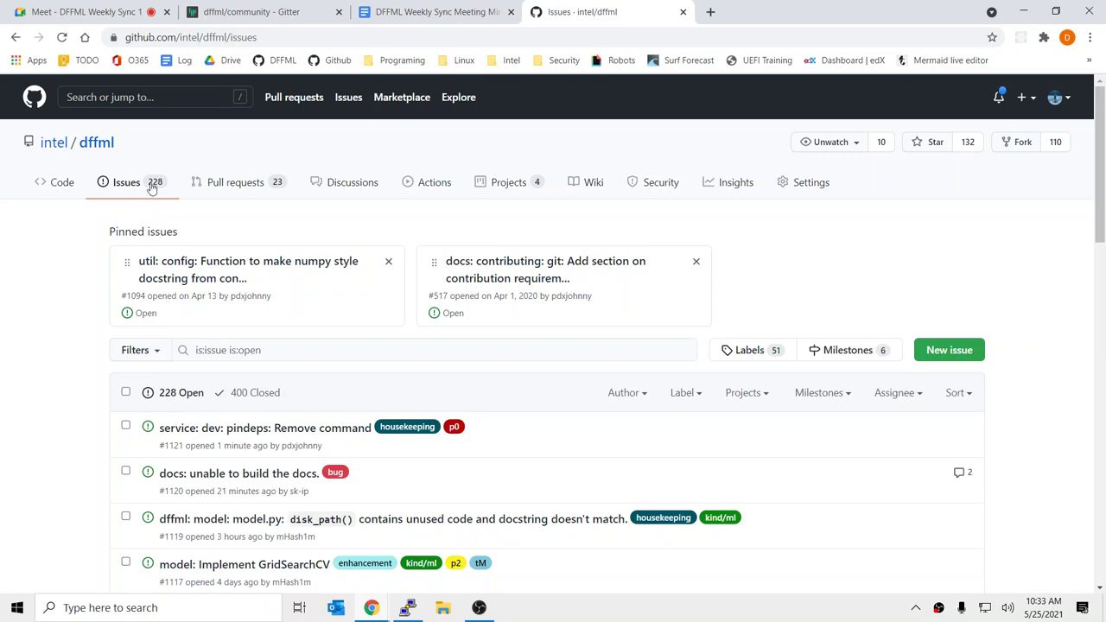
left_click(96, 142)
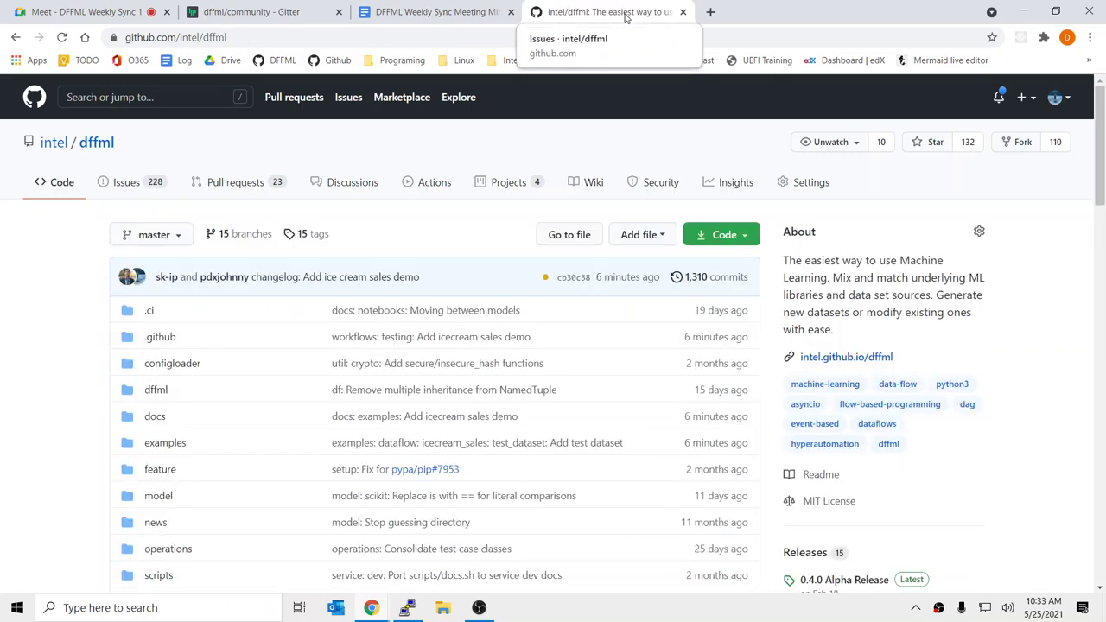
In the meeting minutes, add an empty second-level bullet under the notebooks download button item of the May 25th agenda.
left_click(488, 11)
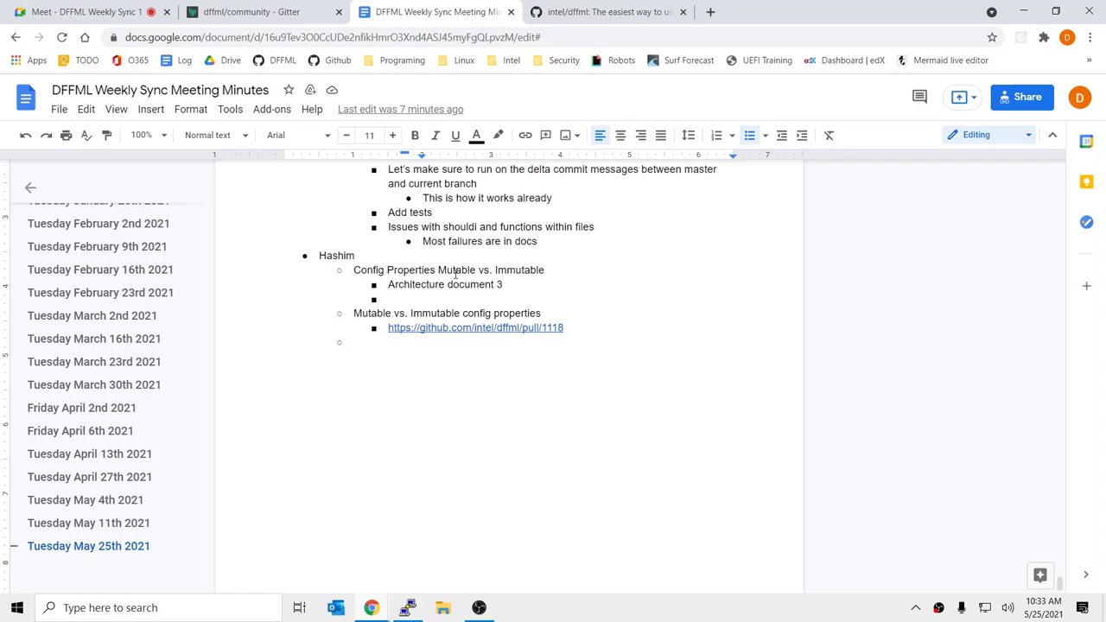
scroll(458, 274, "up", 1)
scroll(484, 353, "up", 3)
scroll(494, 426, "down", 2)
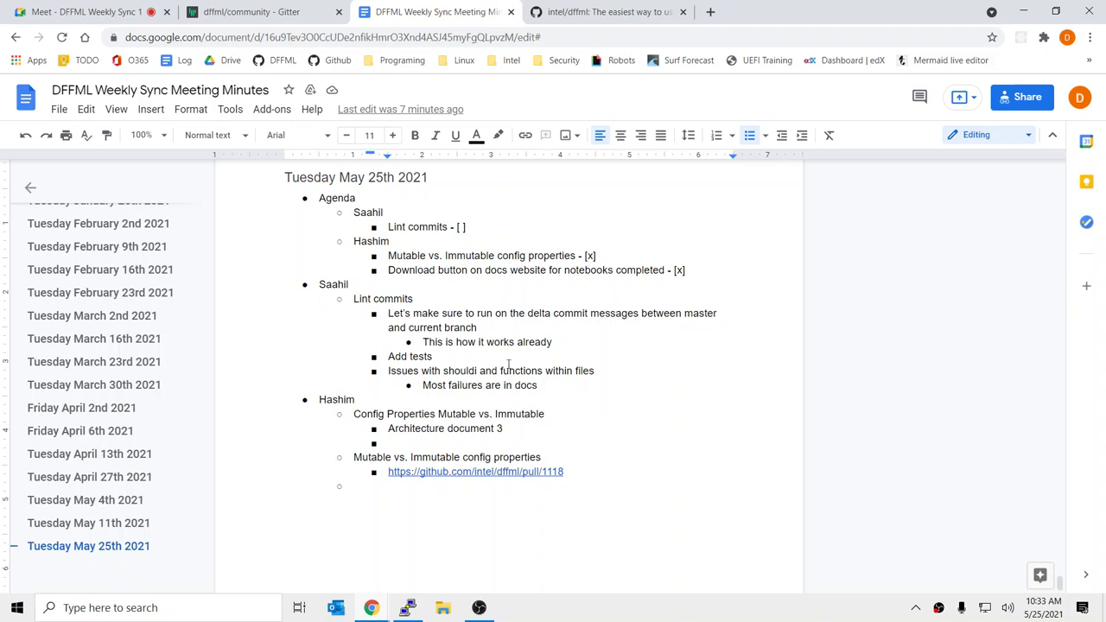
key("Return")
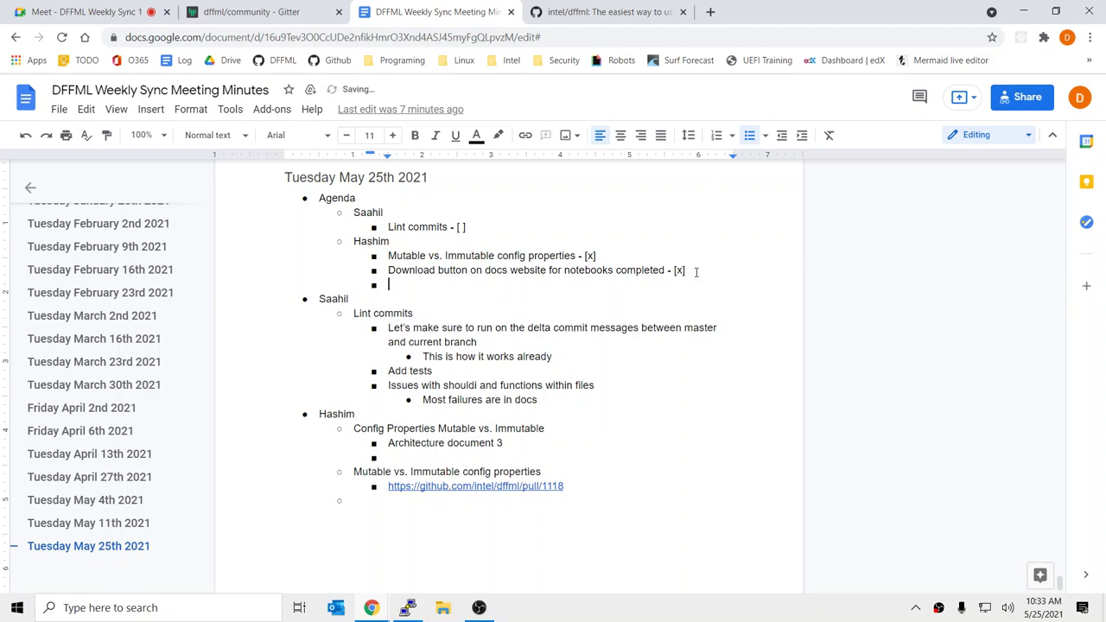
key("shift+Tab")
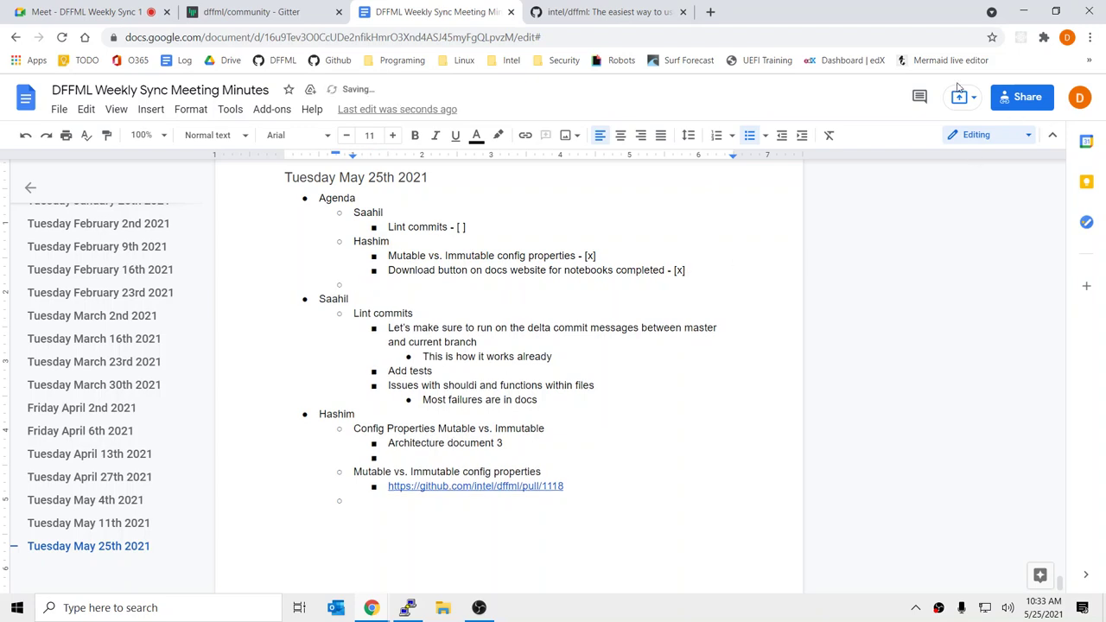
Open Google Calendar in a new browser tab.
left_click(706, 12)
type("cal")
key("Down")
key("Down")
key("Down")
key("Down")
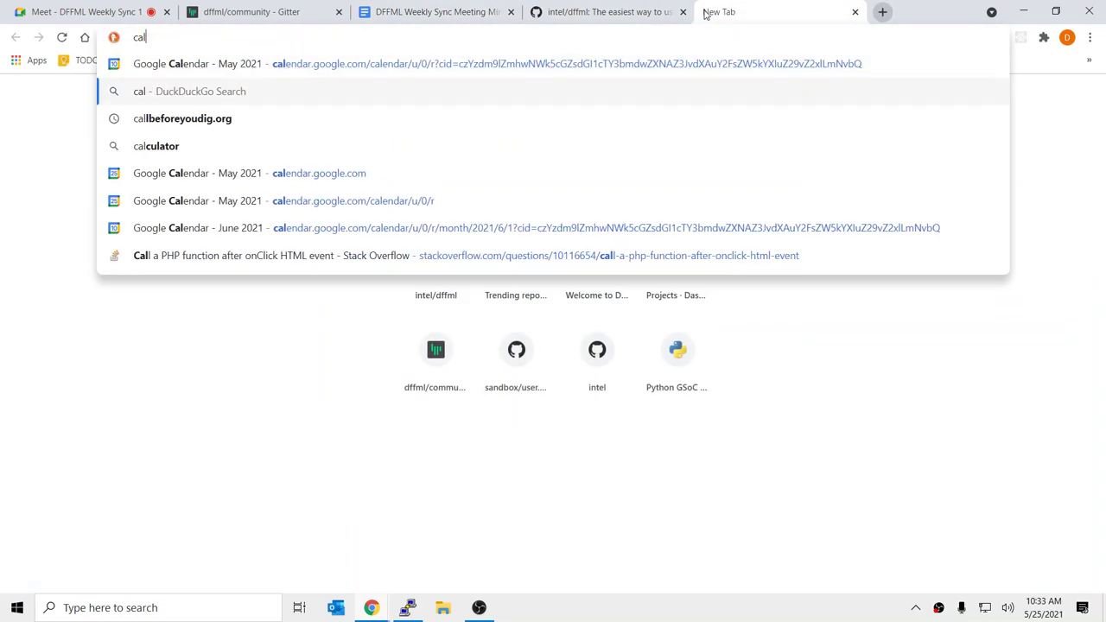
key("Return")
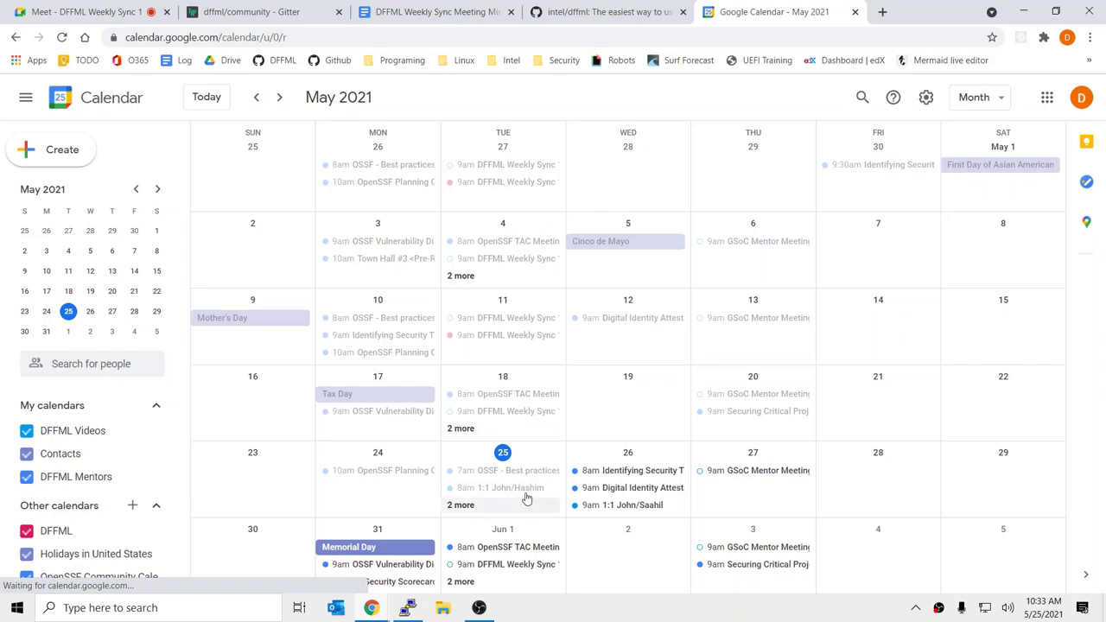
Move the 8am 1:1 event on May 25 to Jun 1, 2021, save it and send update emails to the guests.
left_click(525, 489)
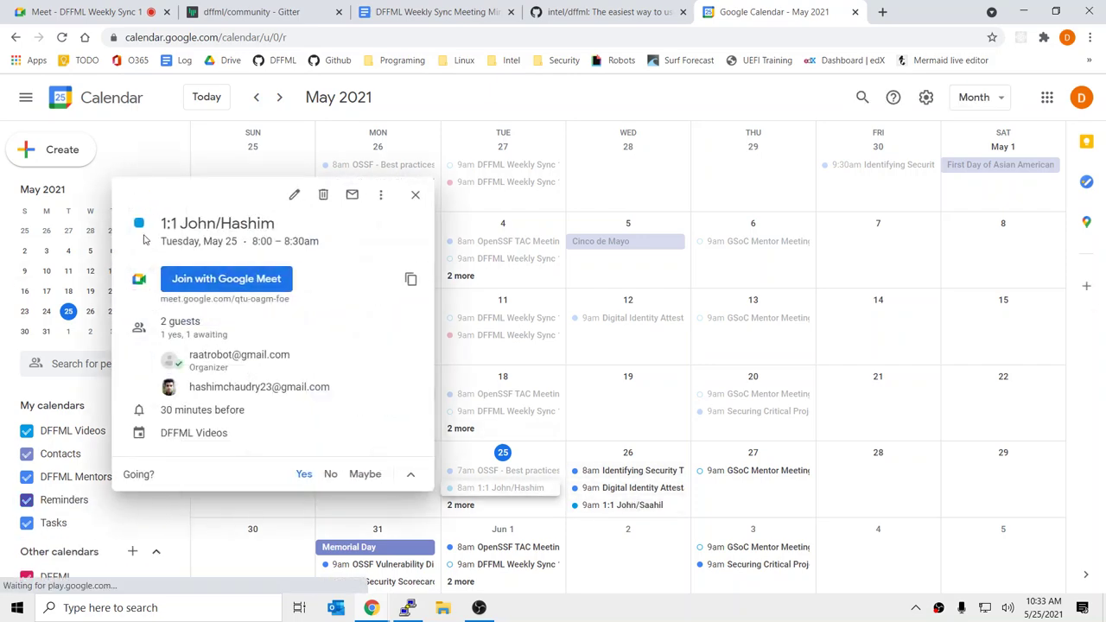
left_click(295, 194)
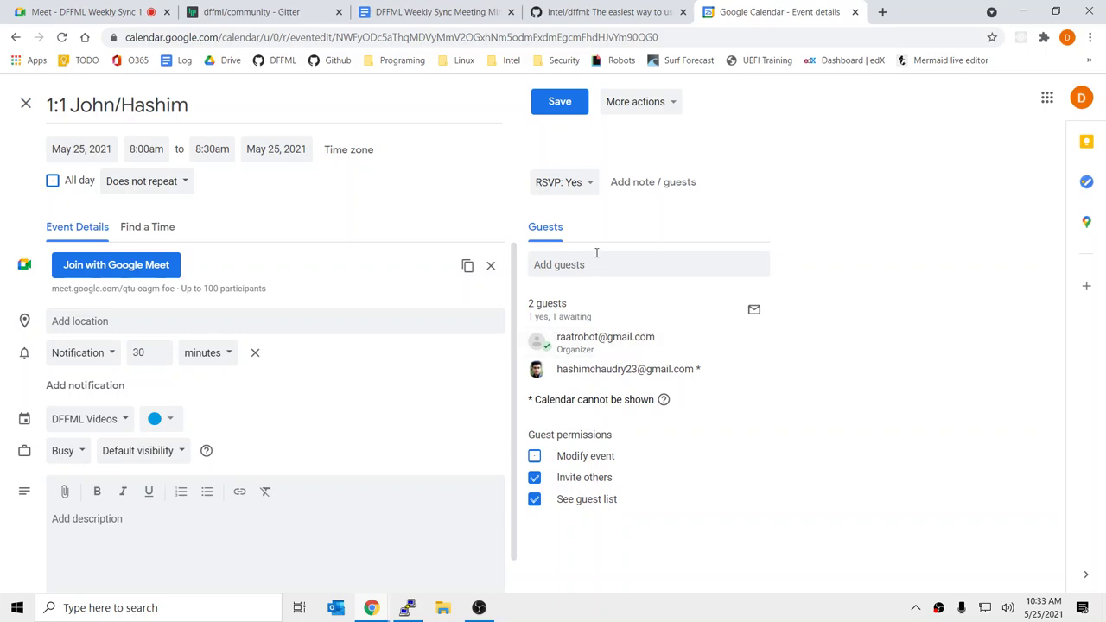
left_click(87, 149)
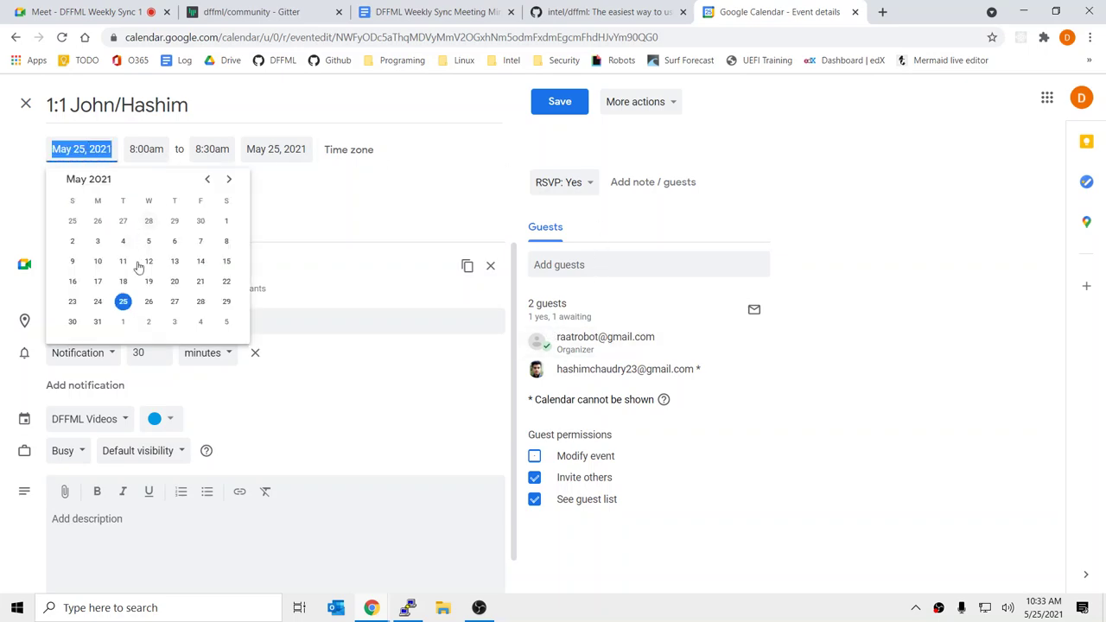
left_click(123, 321)
left_click(569, 103)
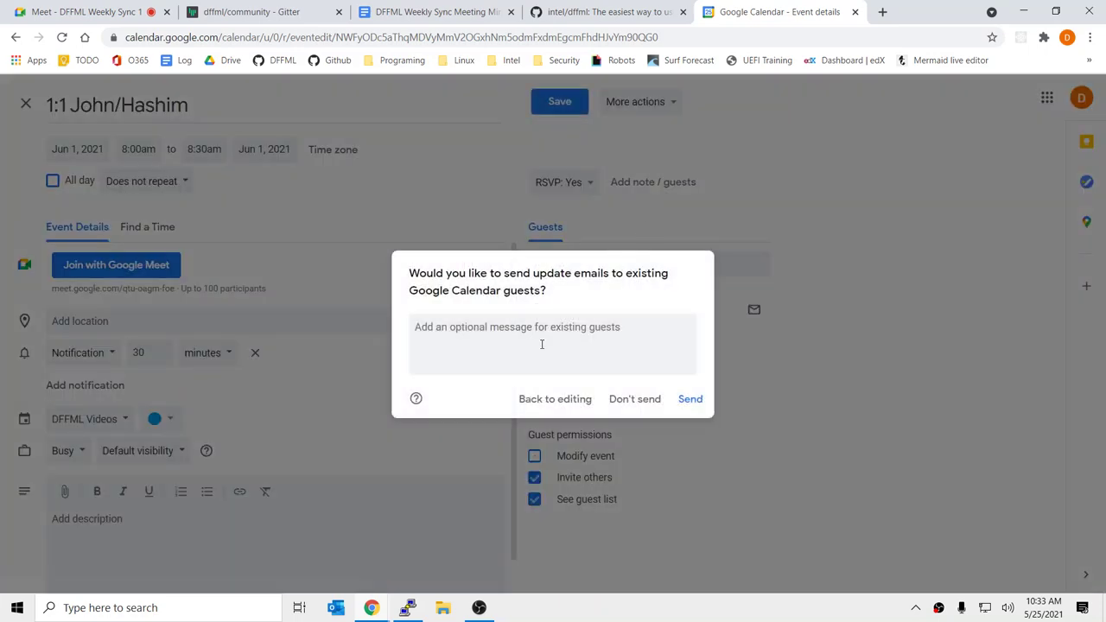
left_click(686, 398)
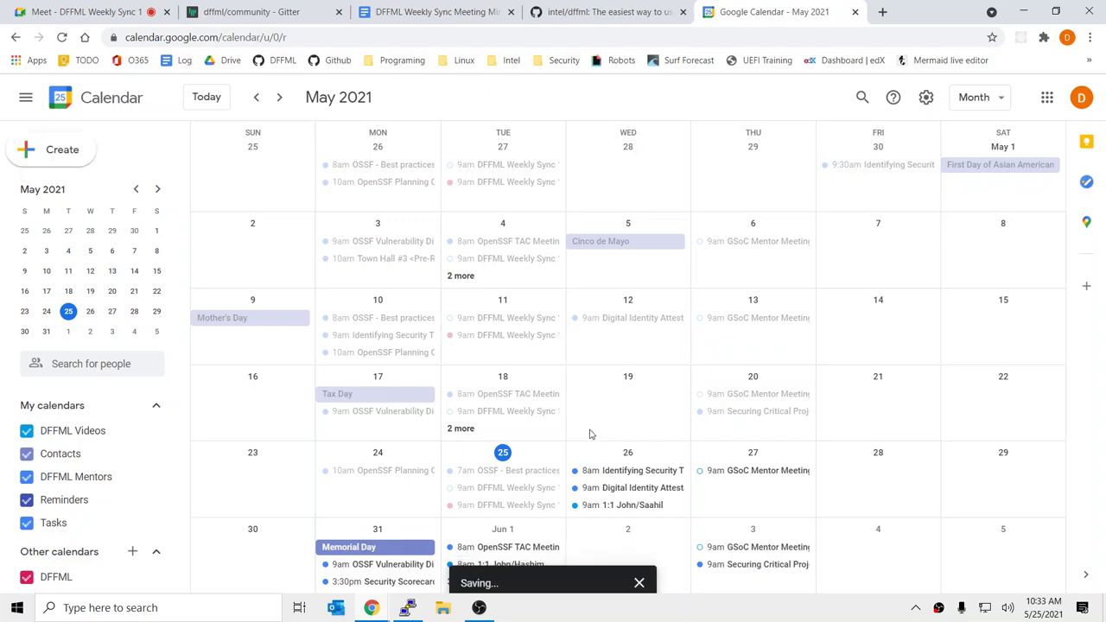
Open the 9am 1:1 event on May 26 for editing and check the suggested guests.
left_click(624, 505)
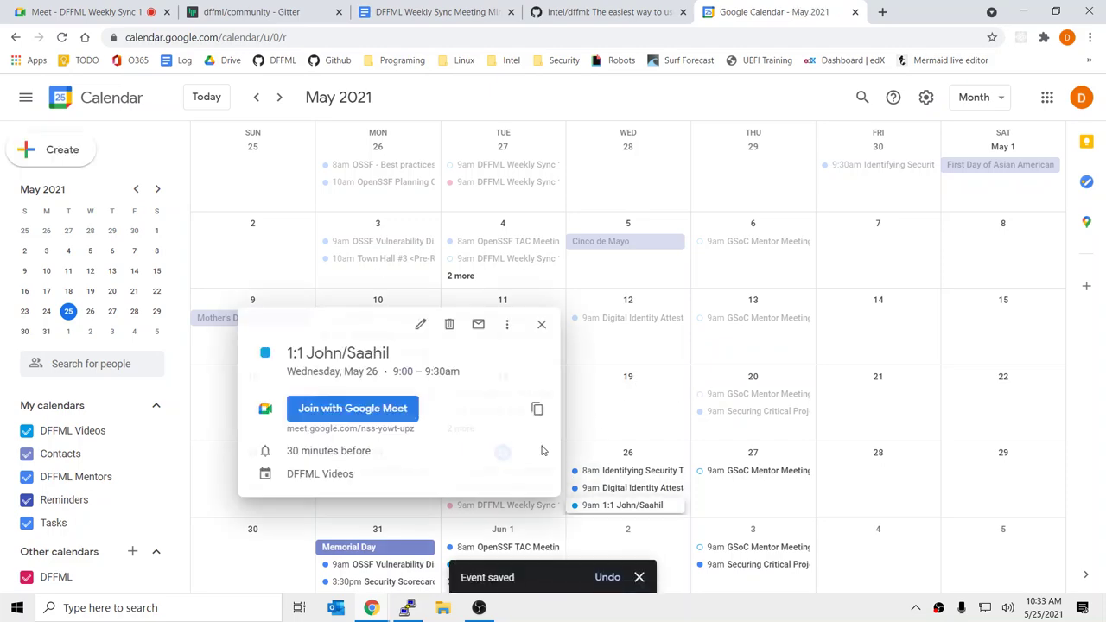
left_click(418, 324)
left_click(584, 264)
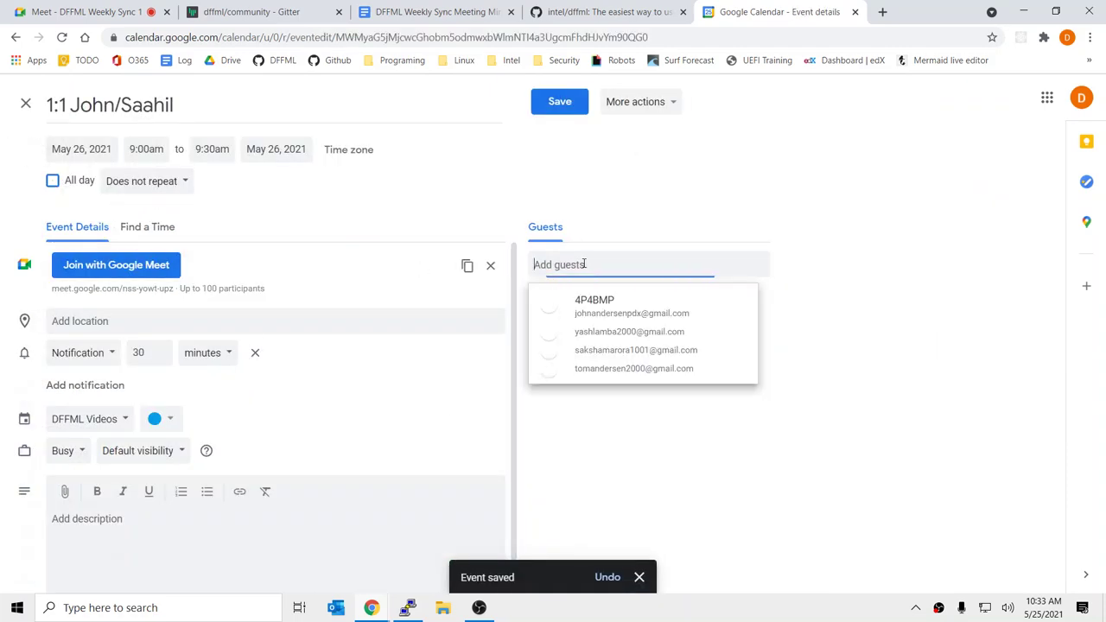
left_click(752, 242)
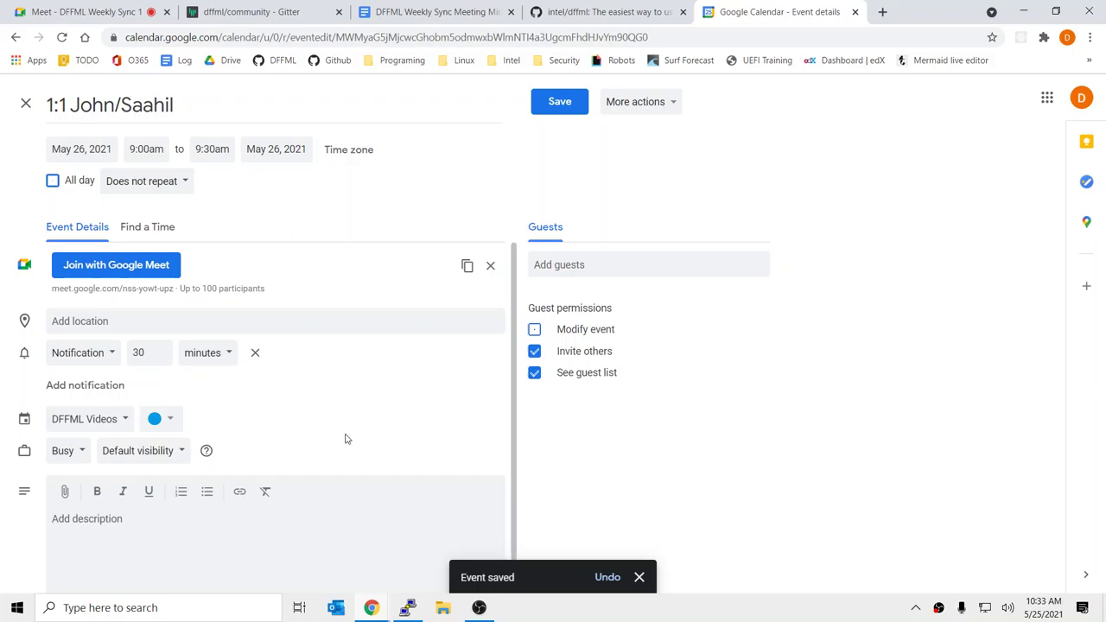
Switch to the terminal, search the git log for the invitee's commits and copy their e-mail address.
left_click(403, 606)
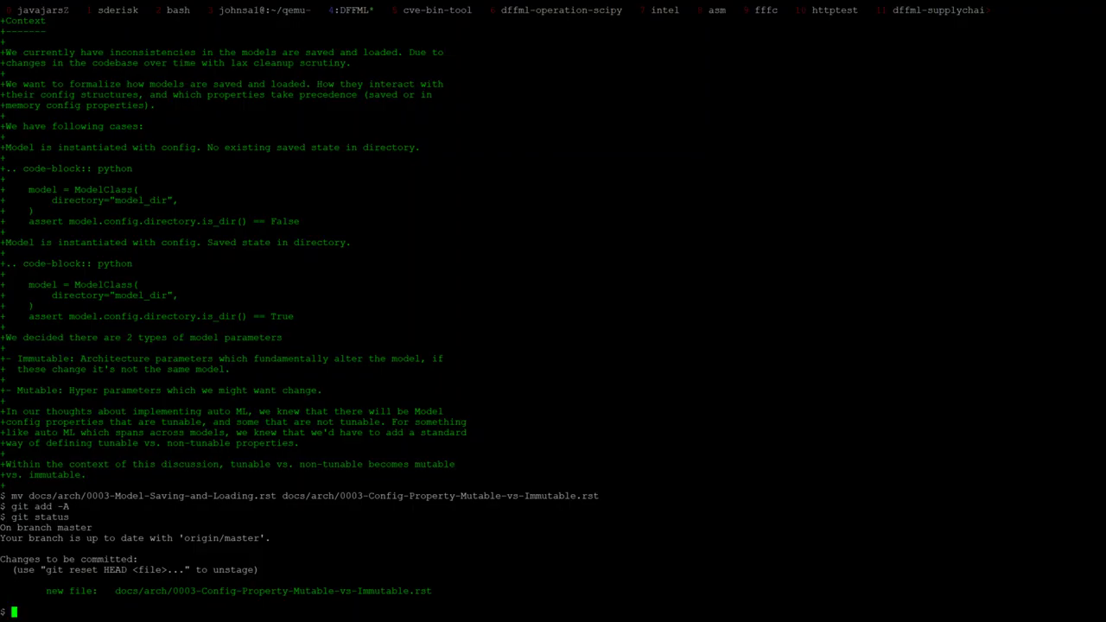
type("git log")
key("Return")
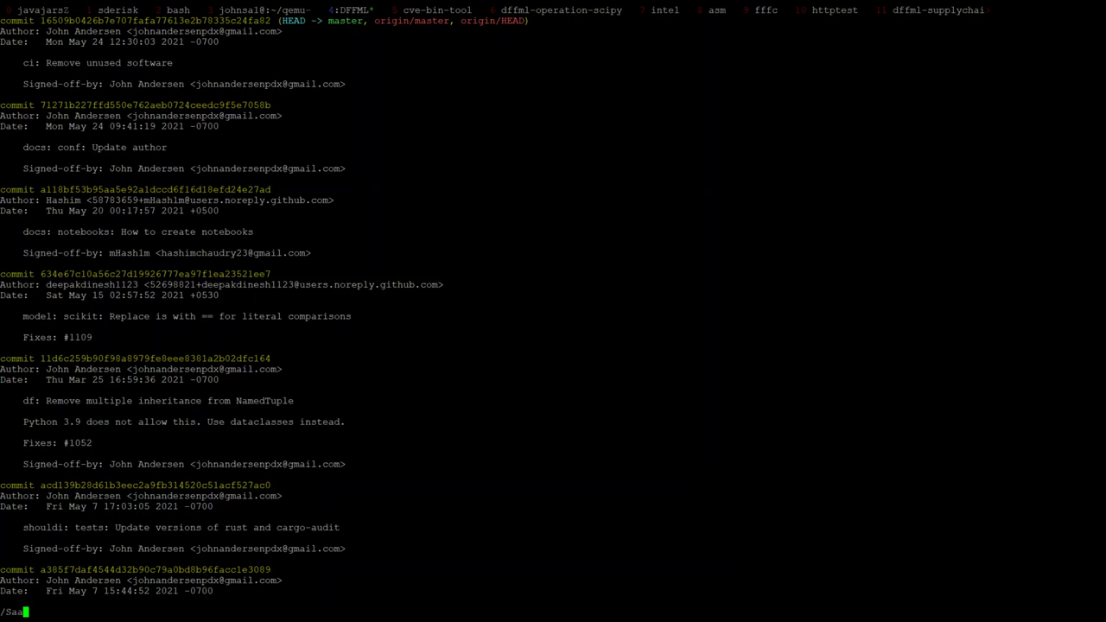
key("Return")
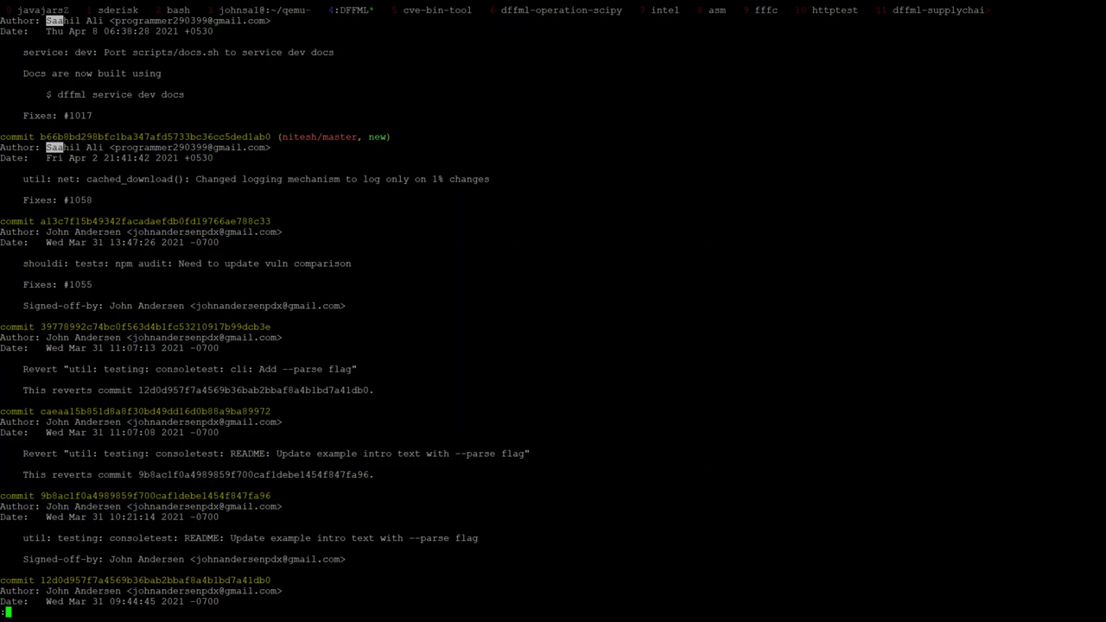
left_click_drag(113, 20, 270, 20)
key("ctrl+c")
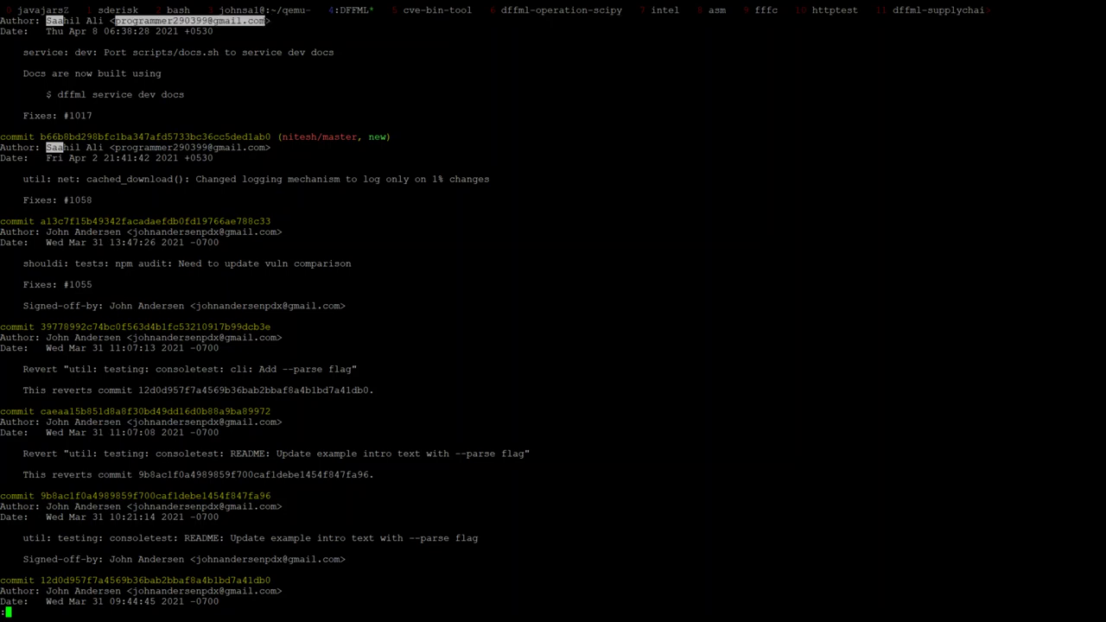
scroll(260, 22, "down", 1)
Back in the calendar, add the copied e-mail as a guest of the May 26 1:1 event, save it and send the invitation.
key("alt+Tab")
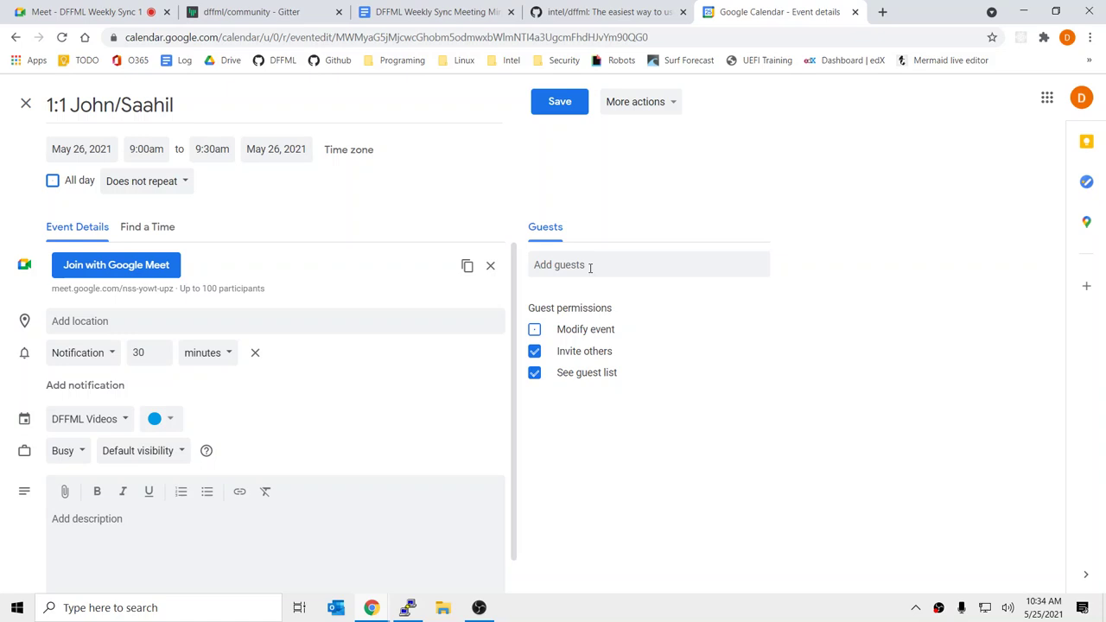
left_click(591, 267)
key("ctrl+v")
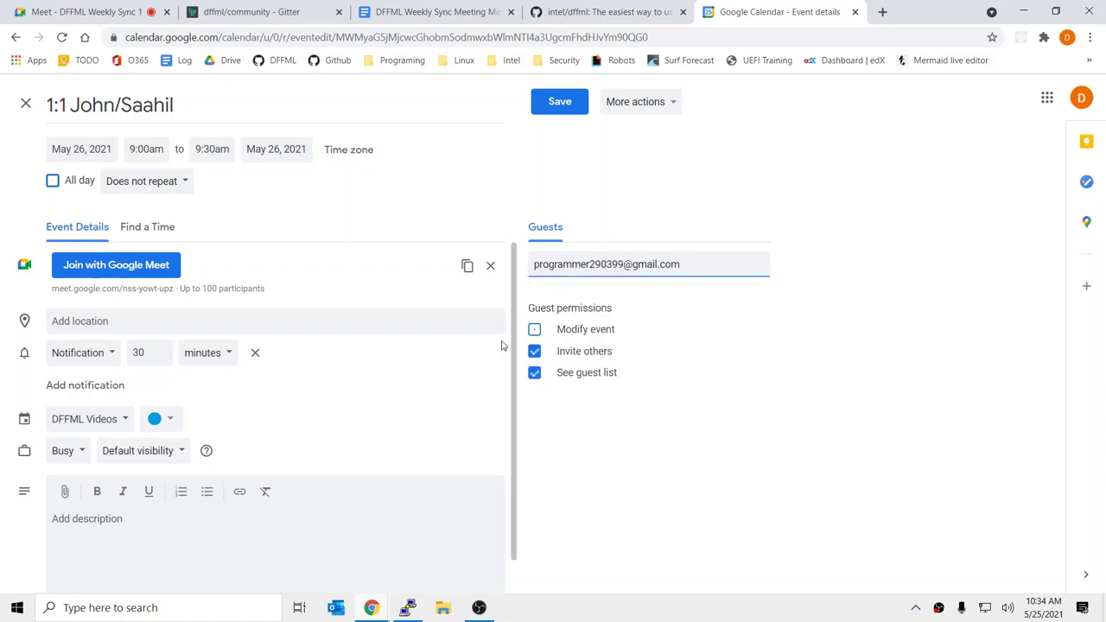
key("Return")
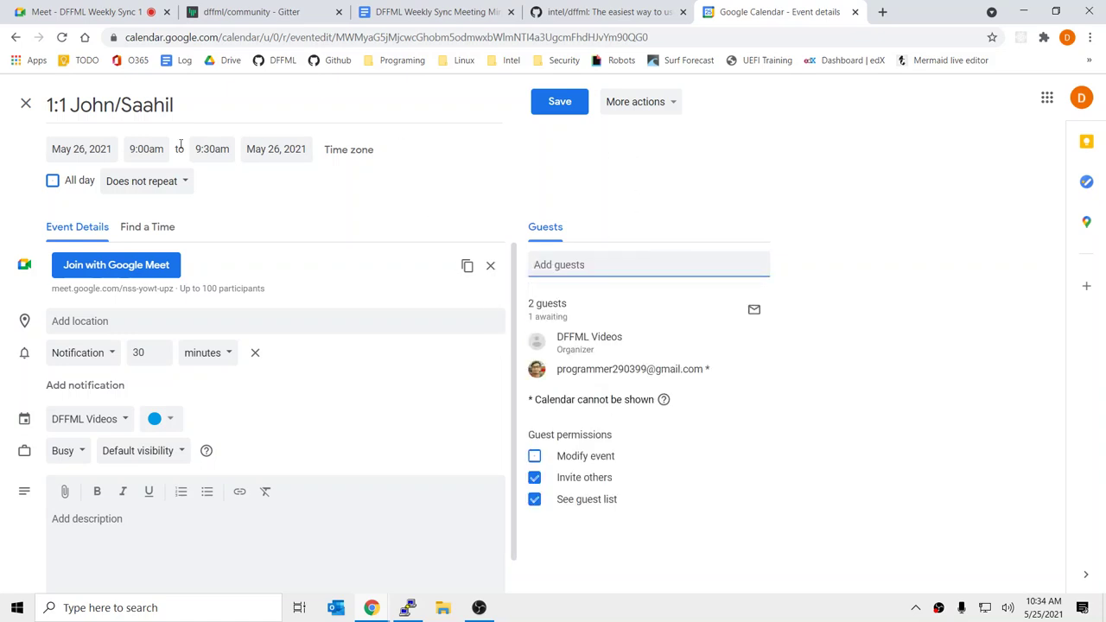
left_click(538, 110)
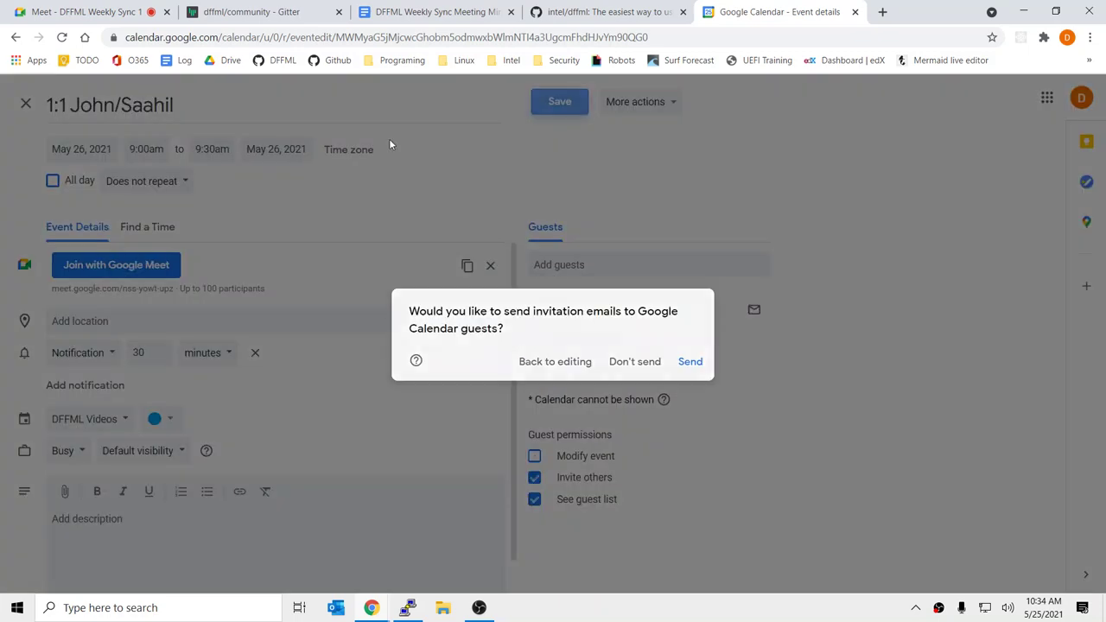
left_click(689, 362)
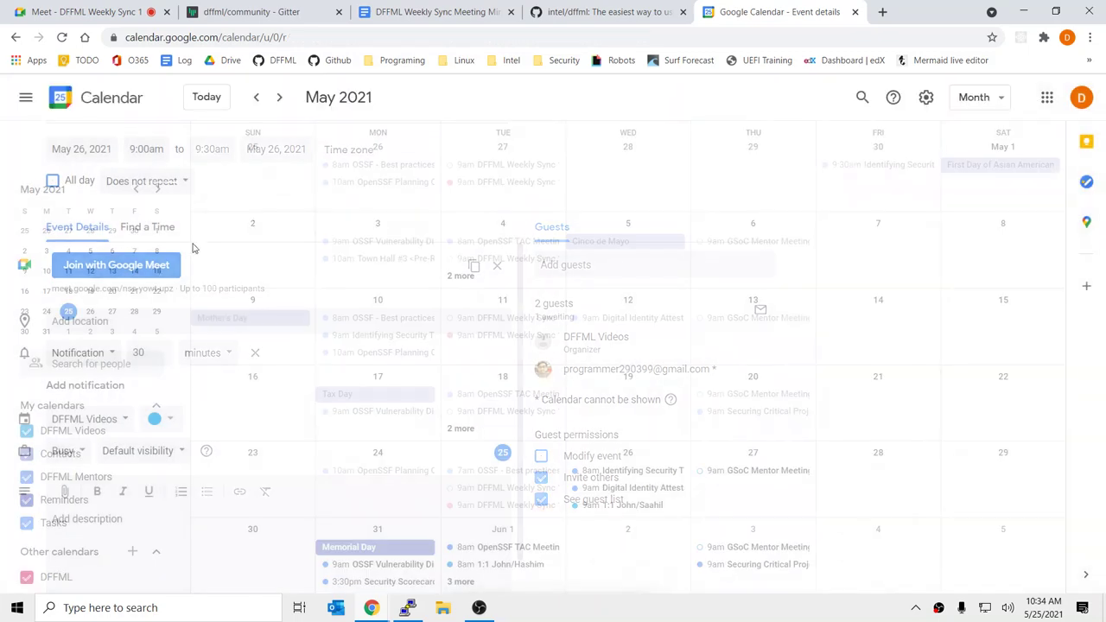
Move the 9am 1:1 event on May 26 to June 2, 2021, save it and send update emails to the guests.
left_click(626, 505)
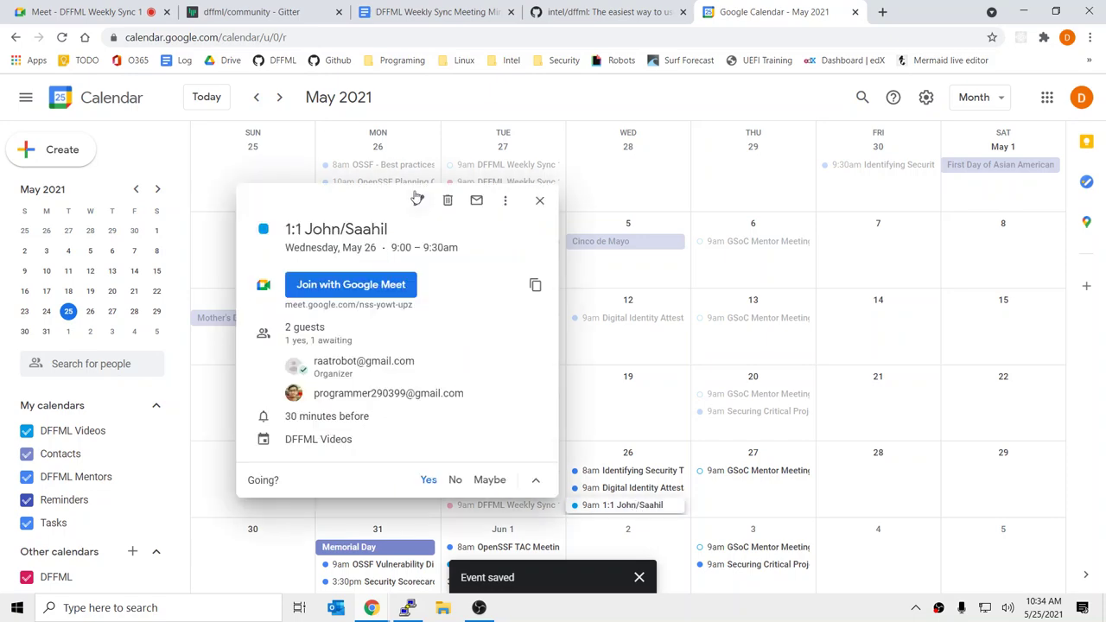
left_click(419, 202)
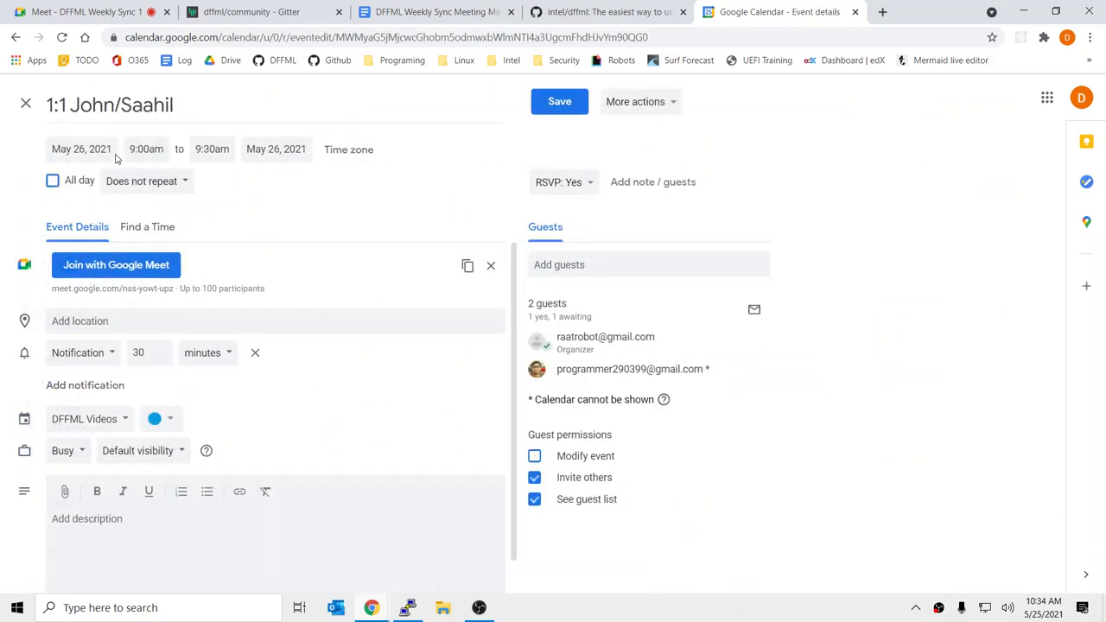
left_click(89, 148)
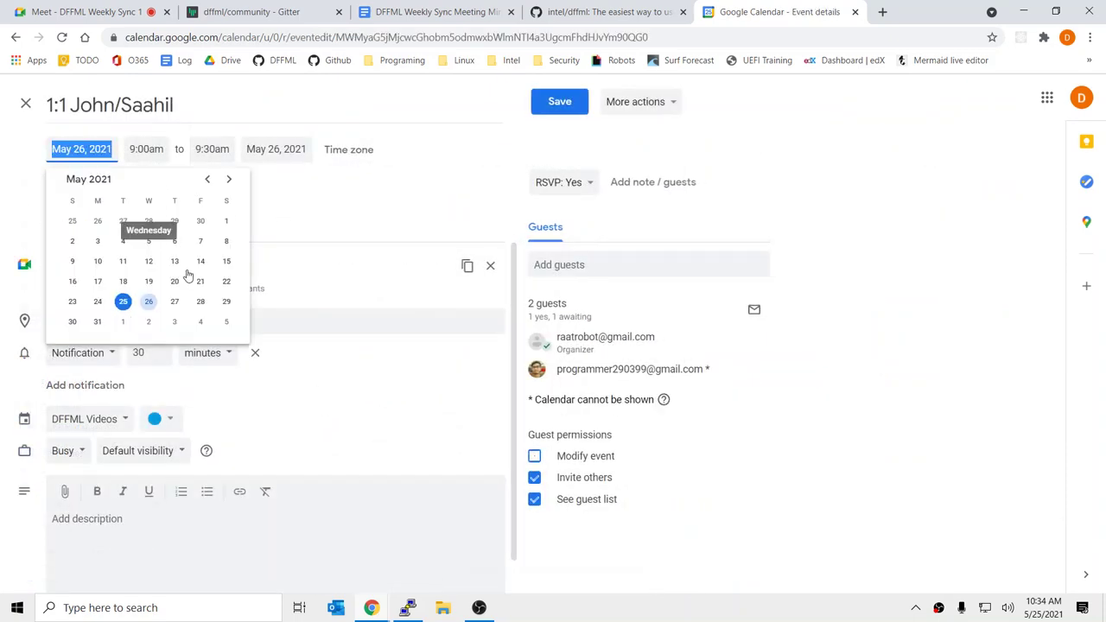
left_click(146, 323)
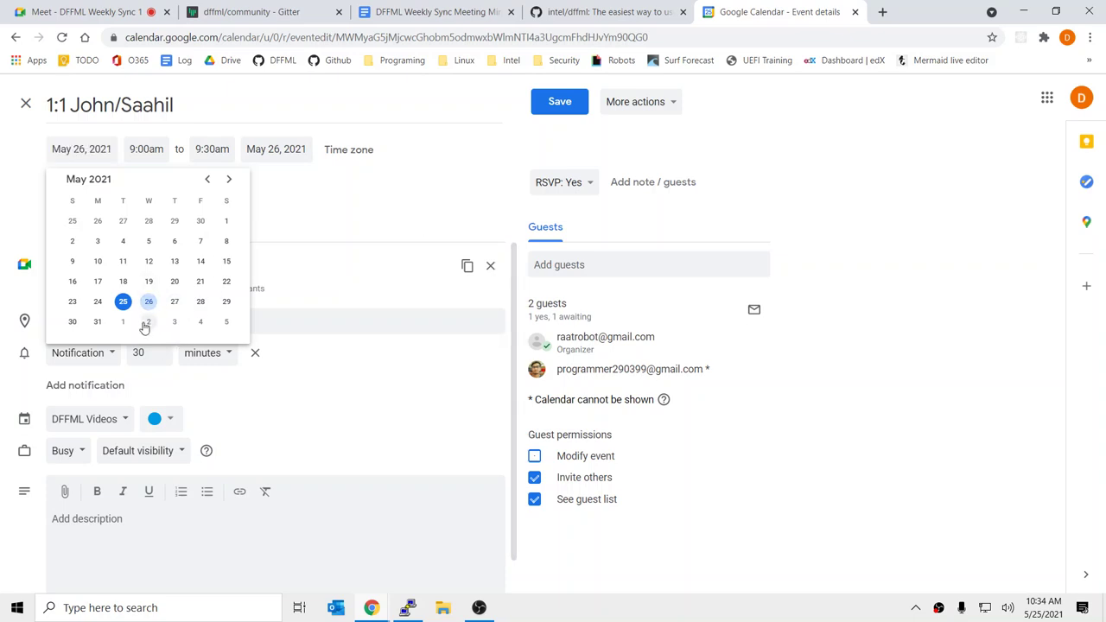
left_click(573, 102)
left_click(685, 398)
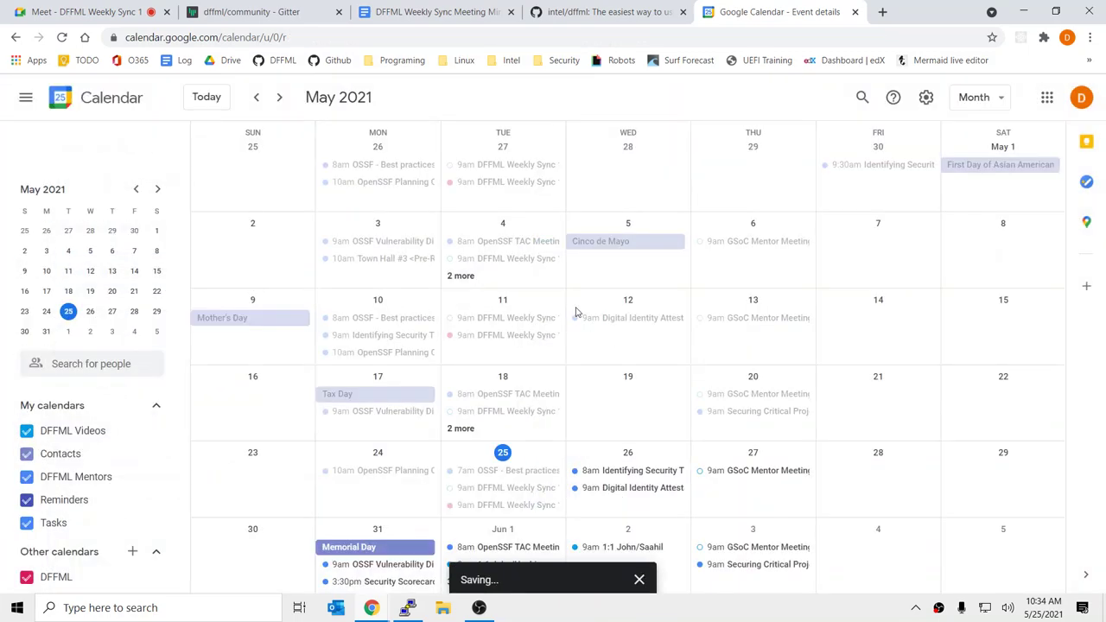
Show June 2021 in the calendar and check the existing events on June 1 and June 2.
left_click(615, 510)
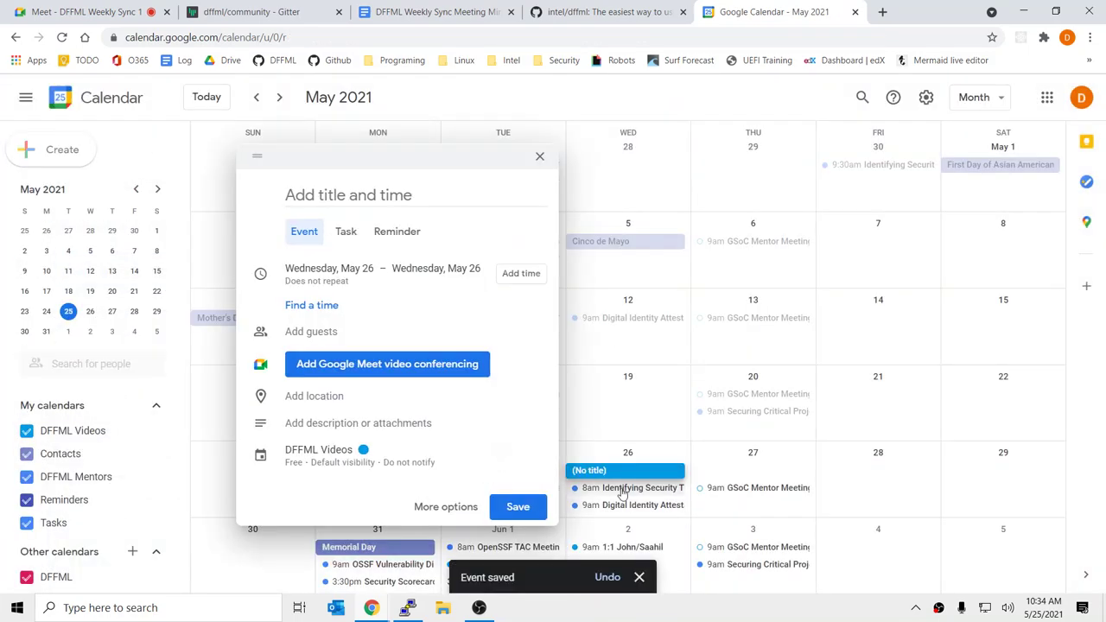
left_click(541, 158)
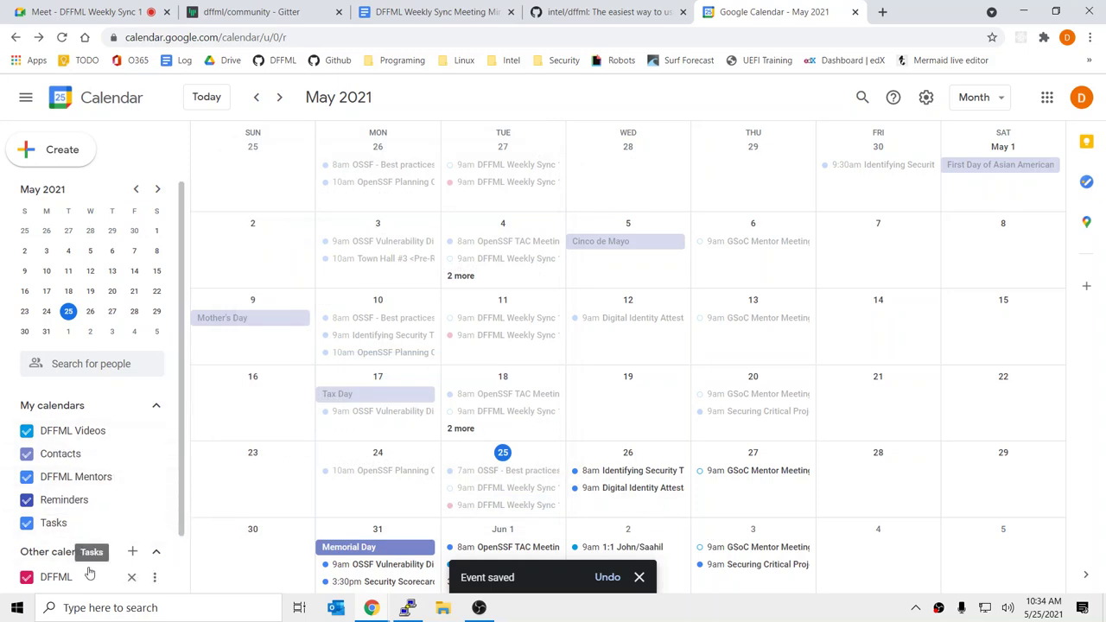
left_click(158, 189)
left_click(136, 189)
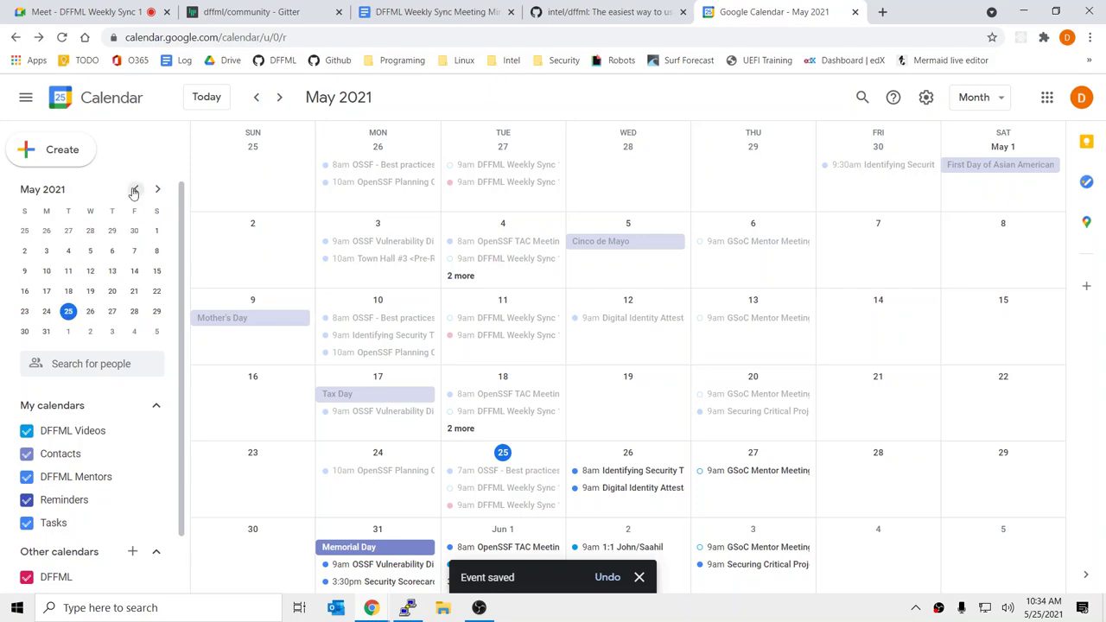
left_click(92, 333)
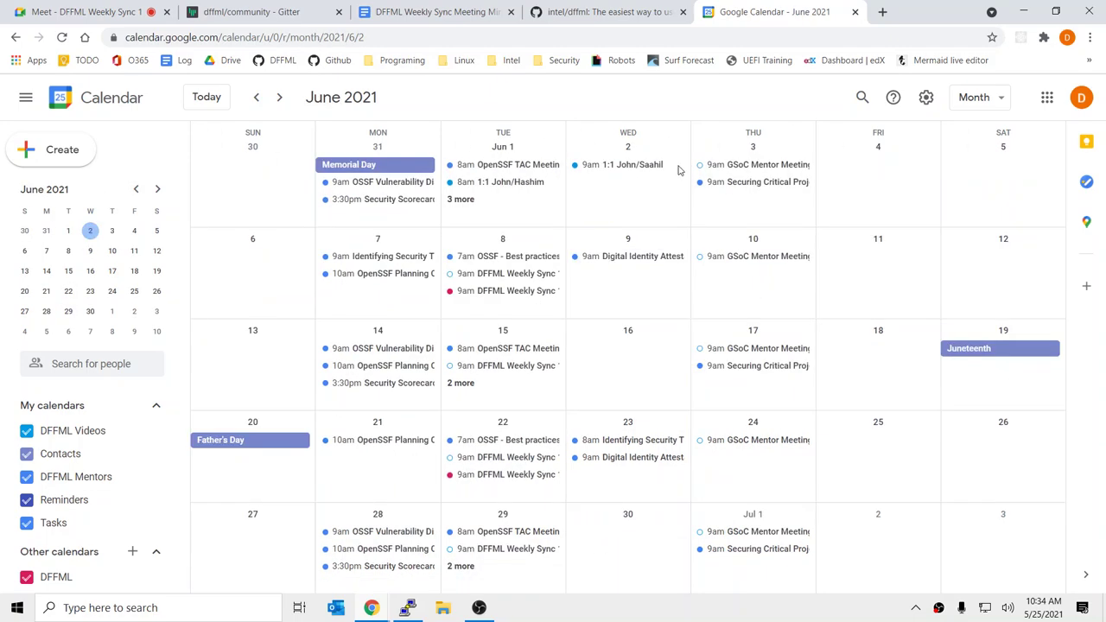
left_click(615, 183)
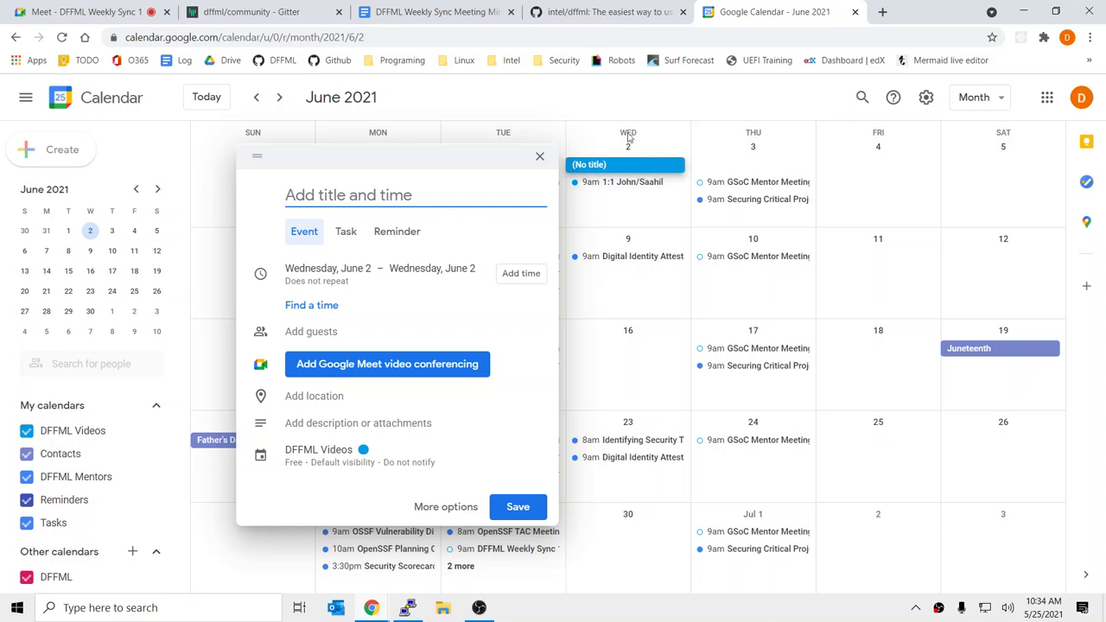
left_click(539, 157)
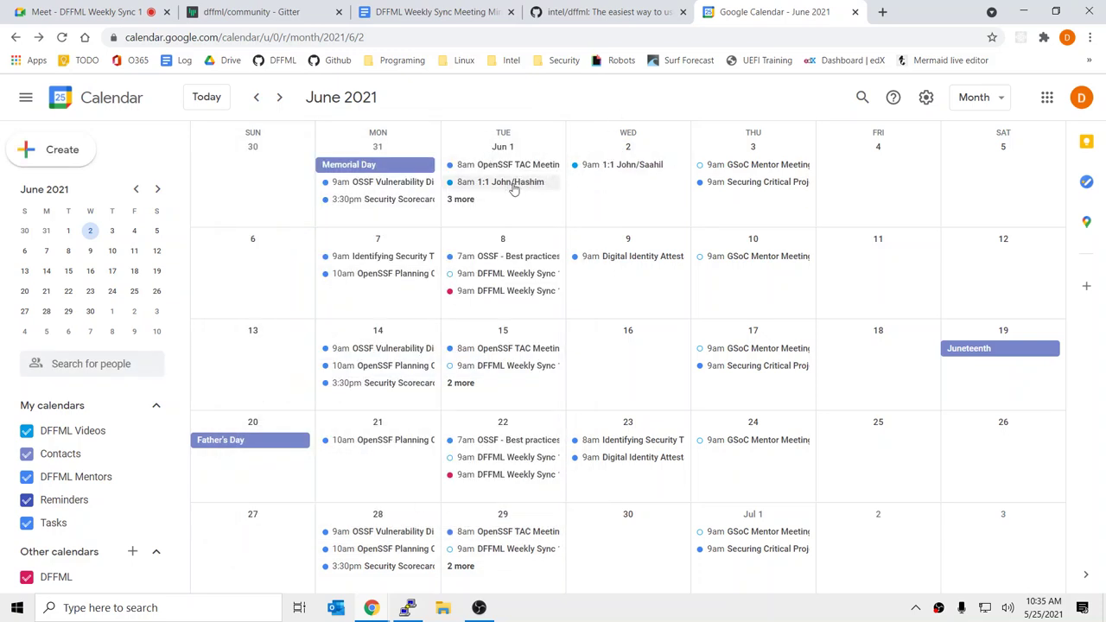
left_click(463, 198)
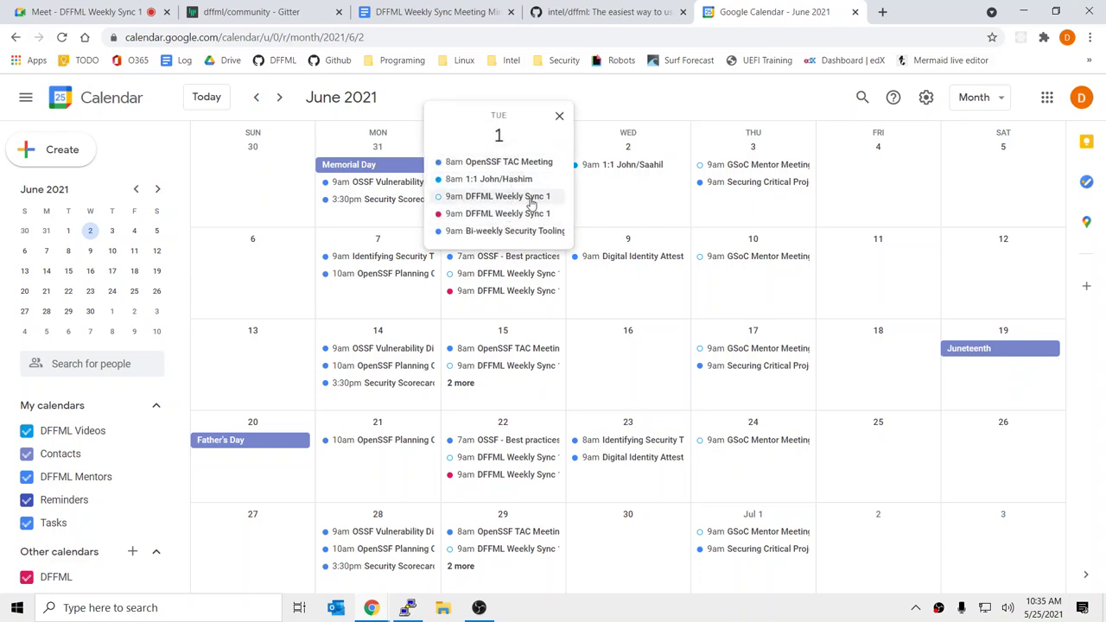
left_click(619, 203)
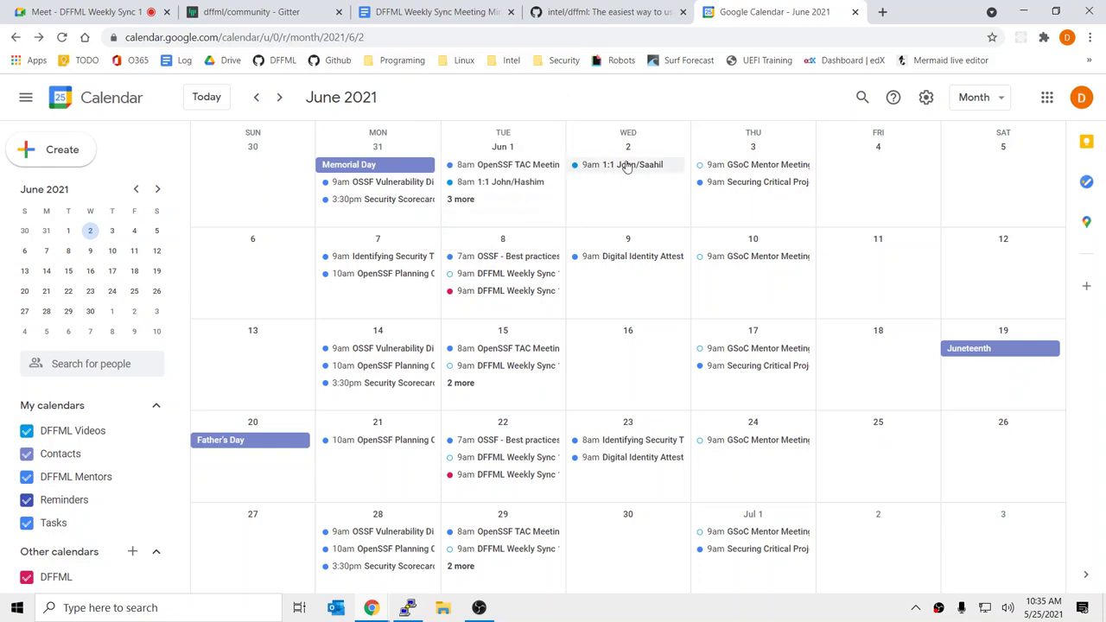
left_click(616, 197)
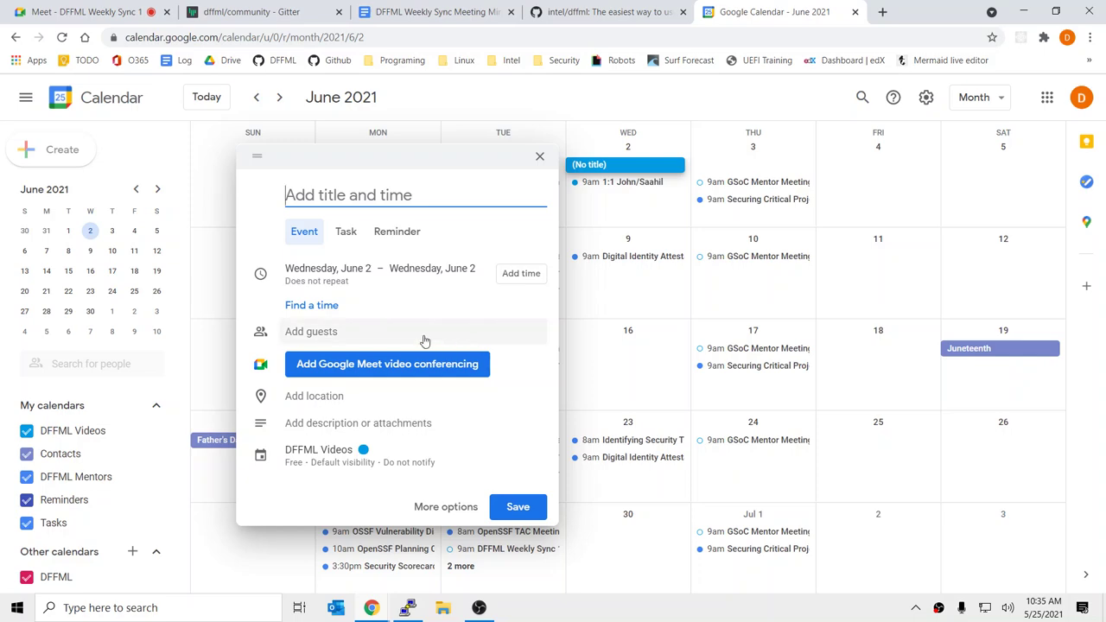
left_click(610, 185)
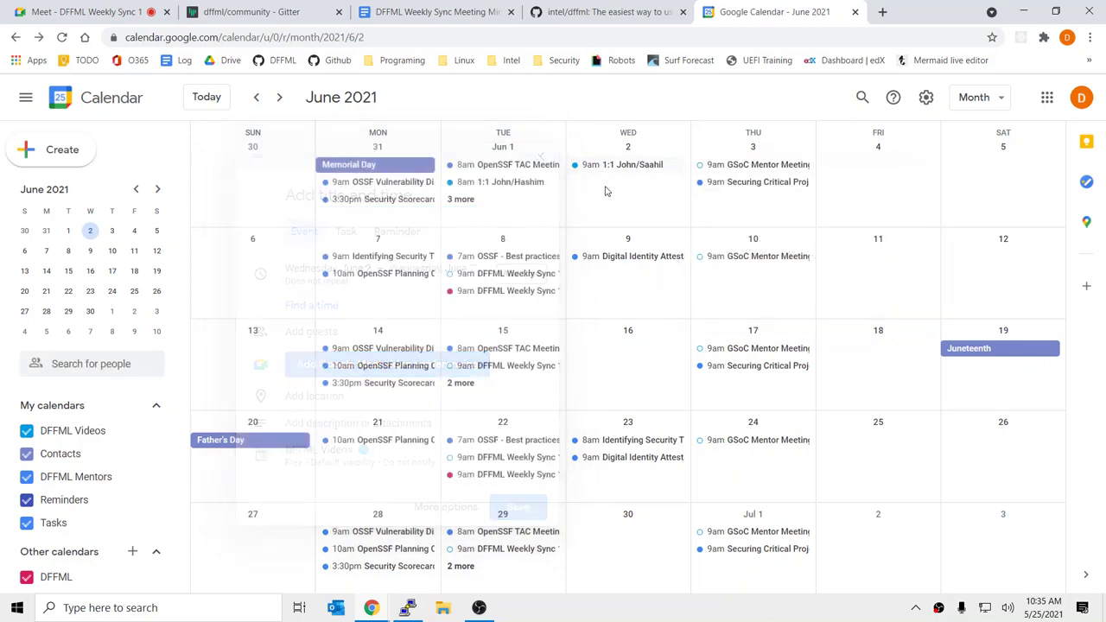
left_click(604, 165)
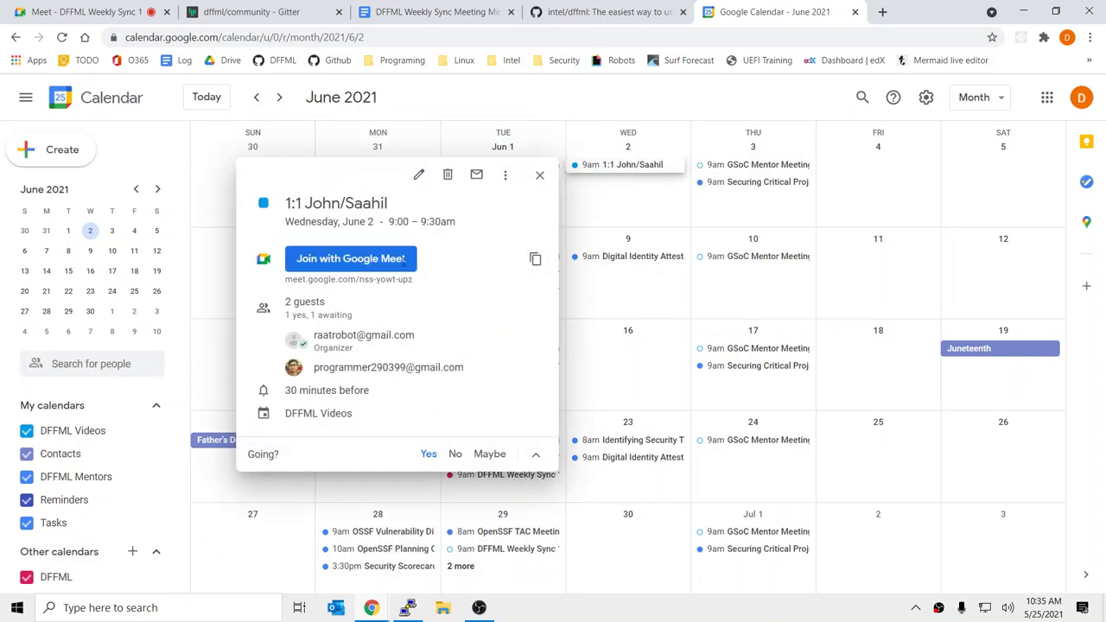
left_click(540, 175)
Start a new event on Wednesday, June 2 and set its time from 9:30am to 10:00am.
left_click(595, 197)
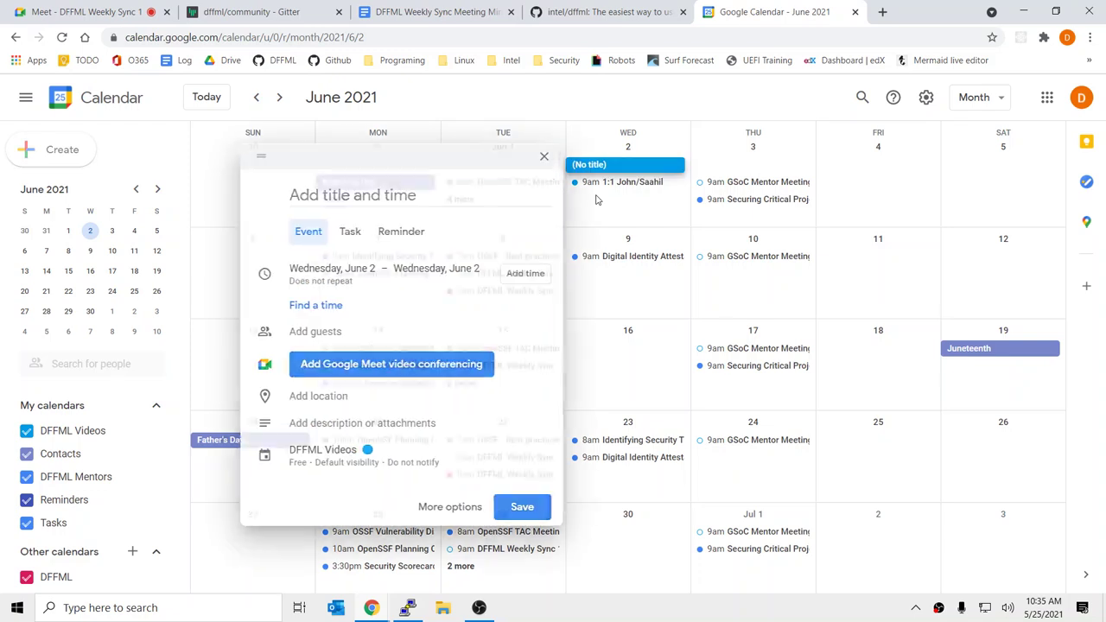
left_click(521, 273)
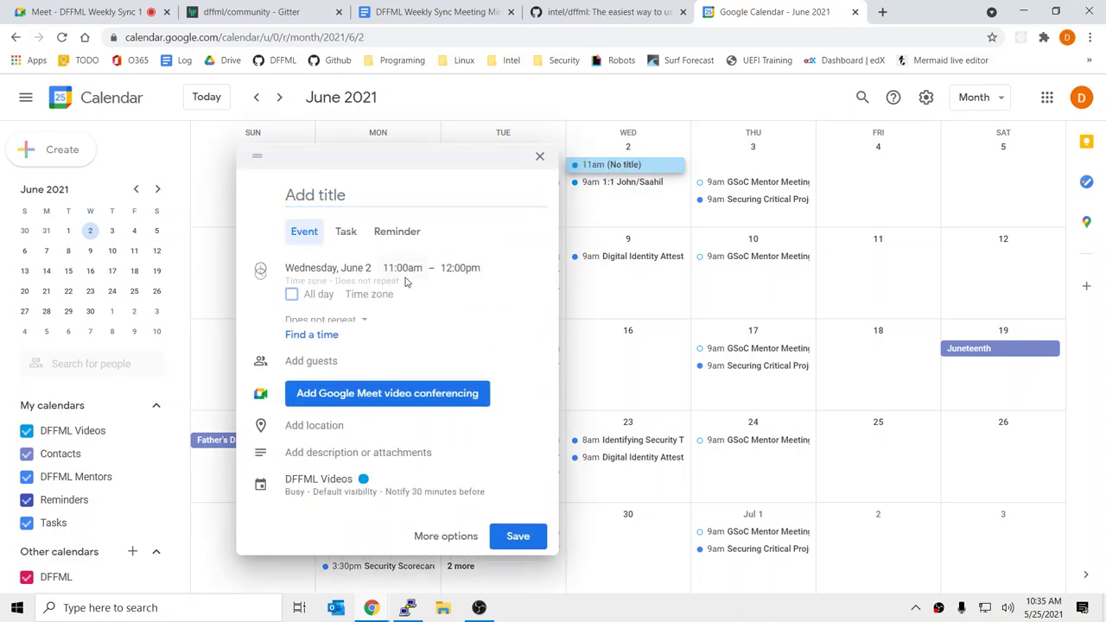
left_click(400, 266)
scroll(420, 311, "up", 3)
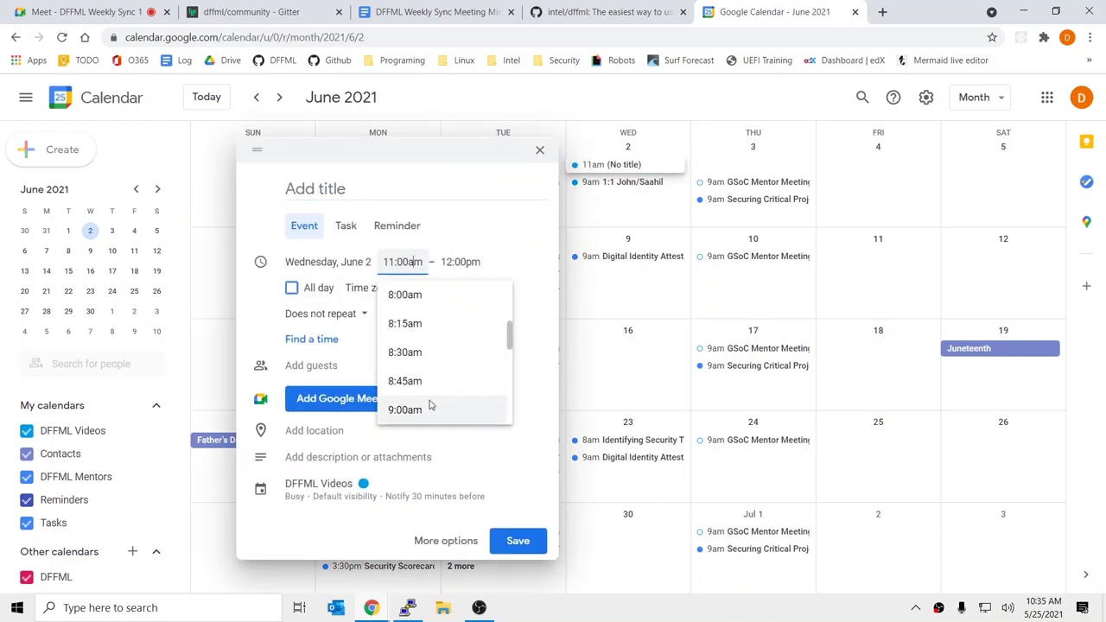
scroll(432, 363, "down", 3)
scroll(467, 337, "up", 2)
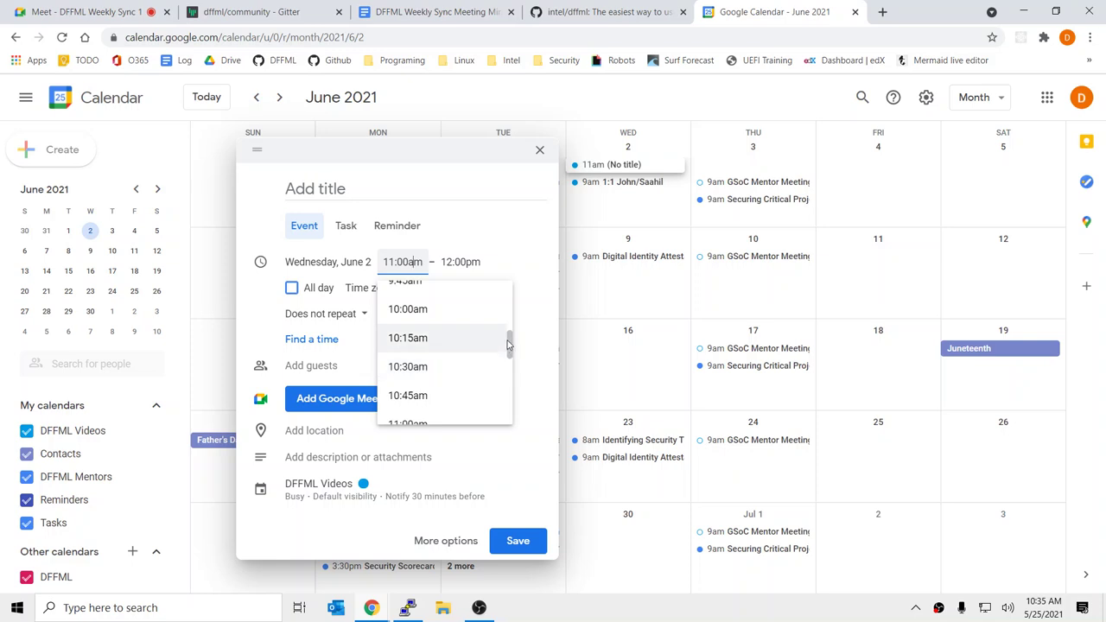
scroll(510, 344, "up", 3)
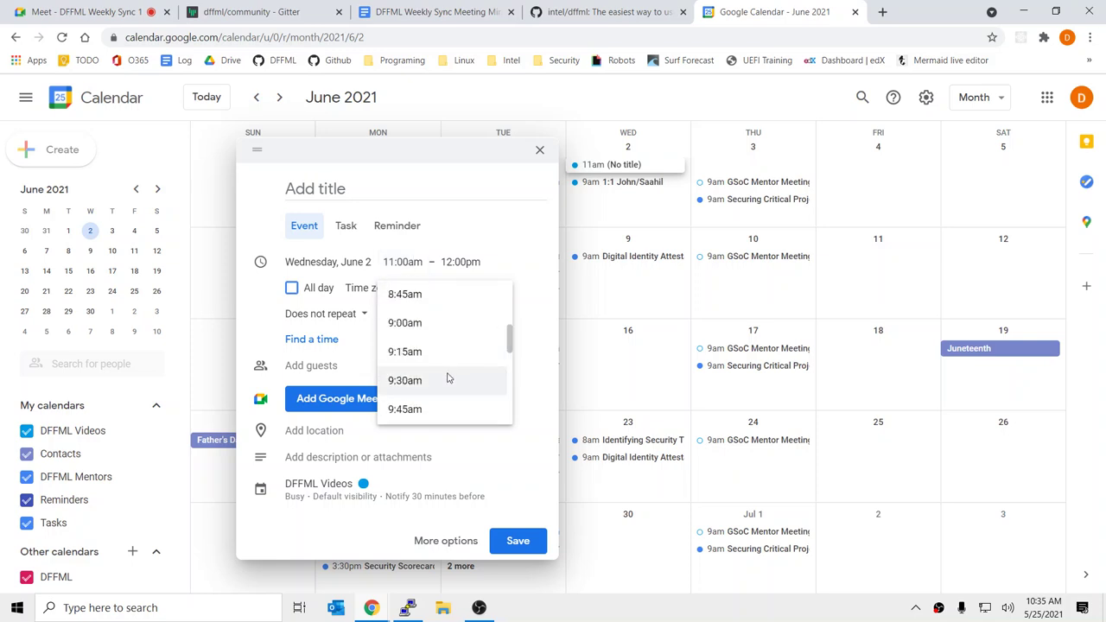
left_click(446, 379)
left_click(454, 262)
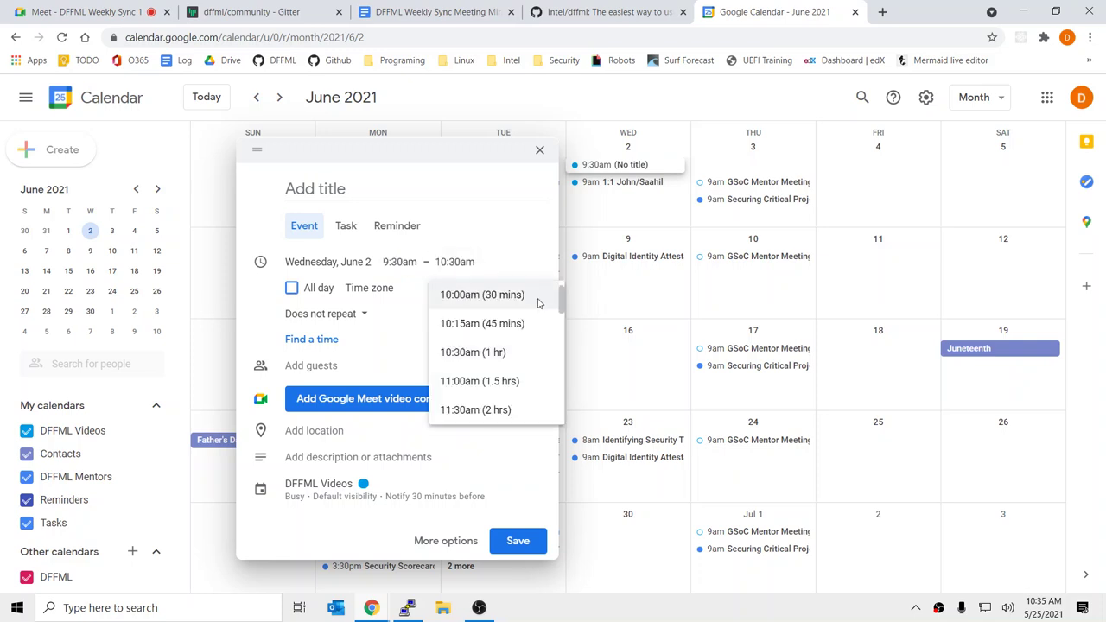
left_click(501, 295)
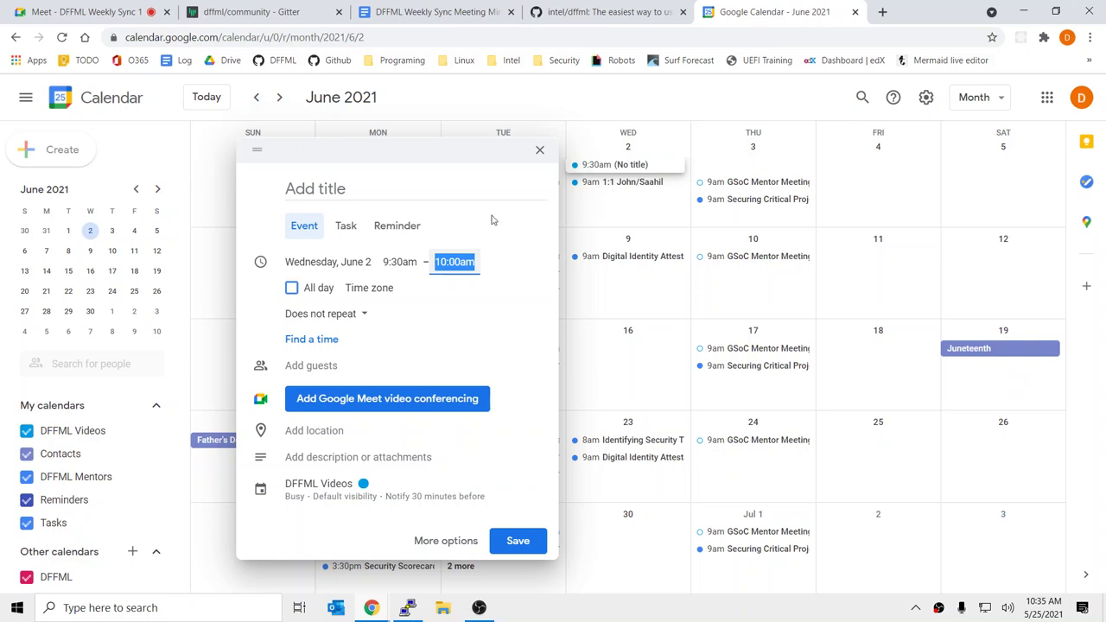
Title the new June 2 event as a 1:1 followed by both participants' first names.
left_click(351, 193)
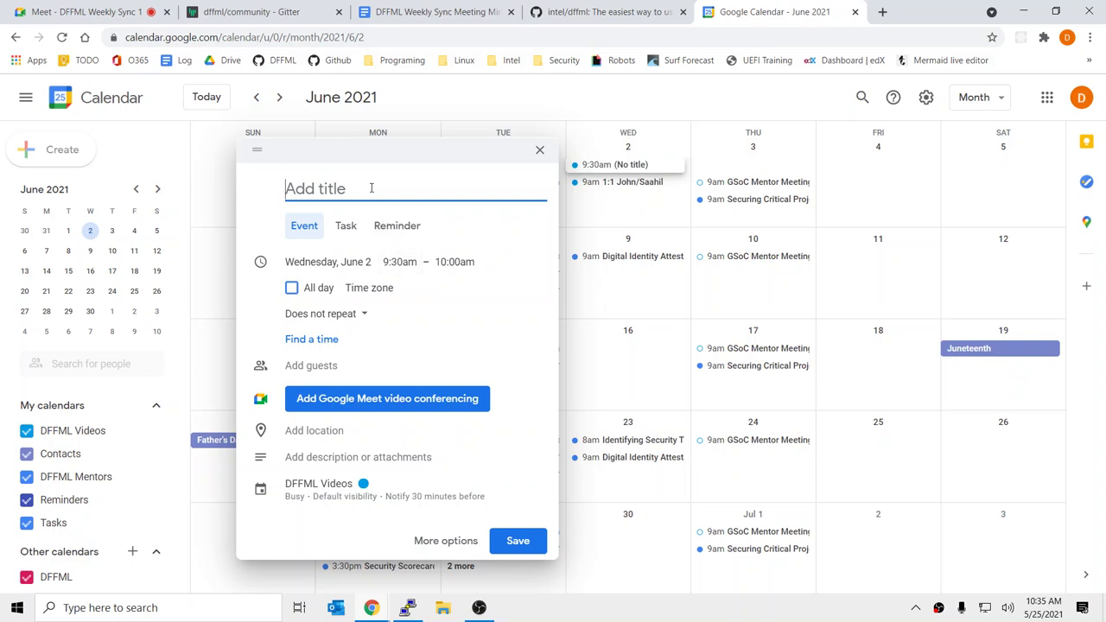
left_click_drag(495, 158, 848, 302)
left_click(380, 256)
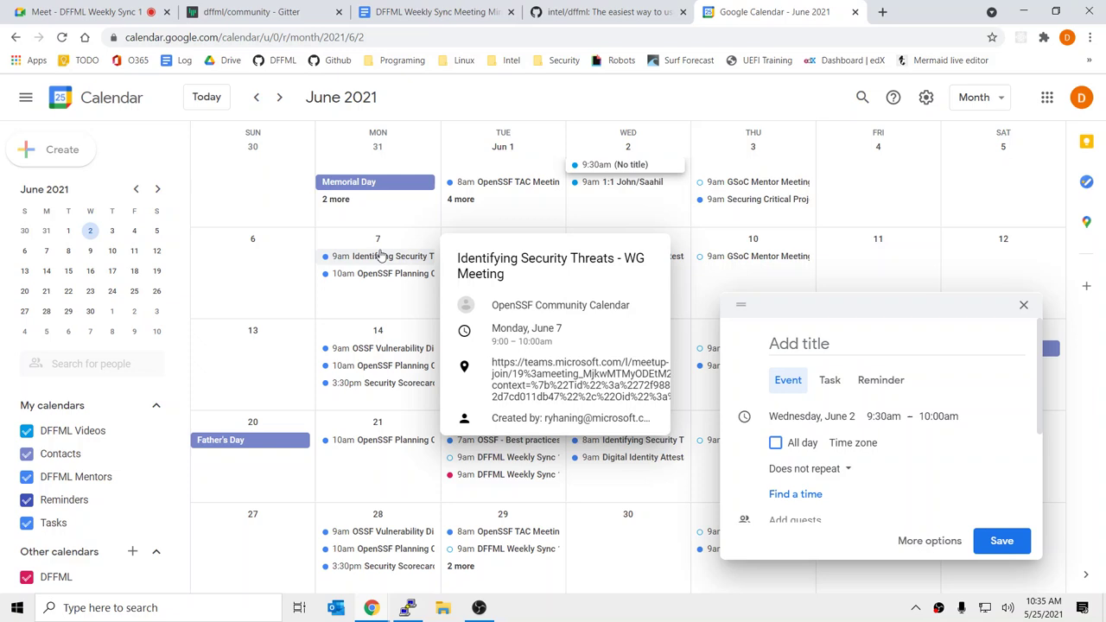
left_click(732, 318)
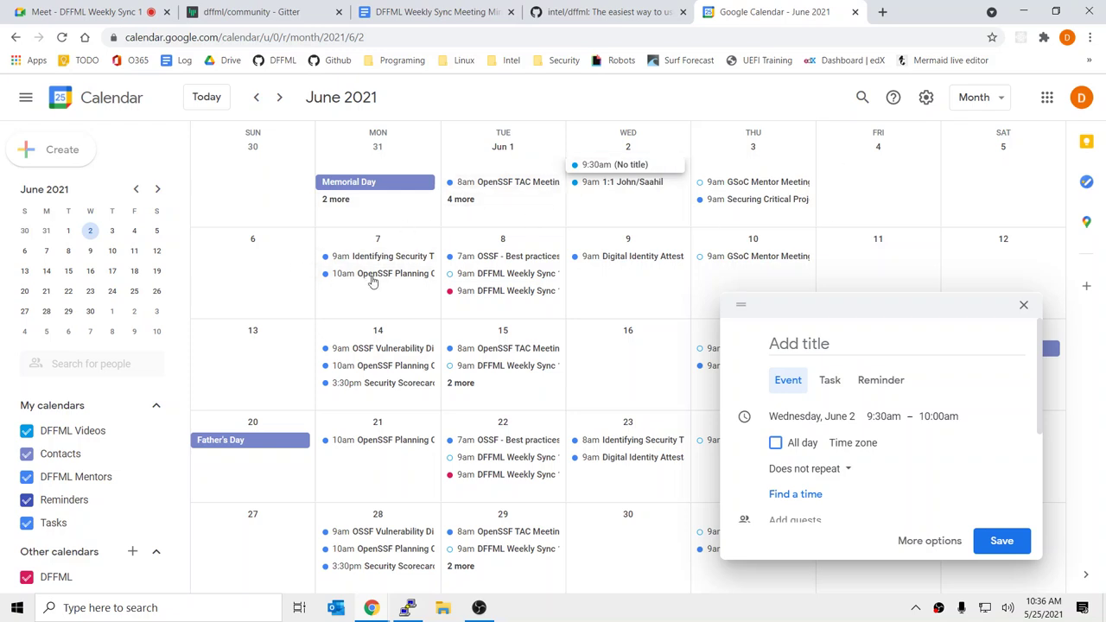
left_click_drag(832, 309, 839, 121)
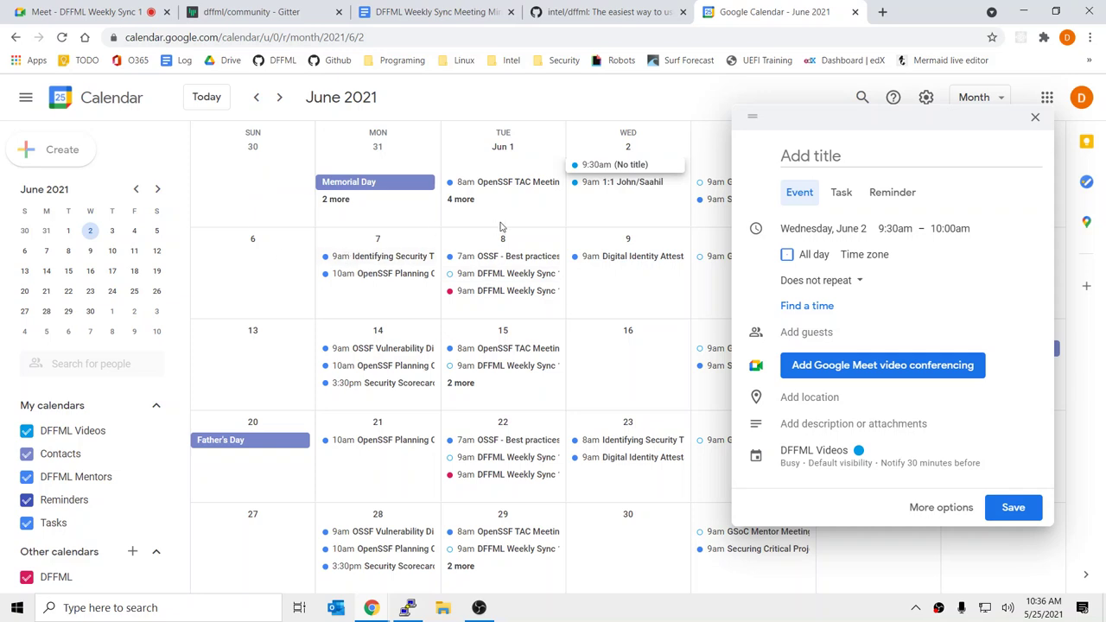
left_click(807, 152)
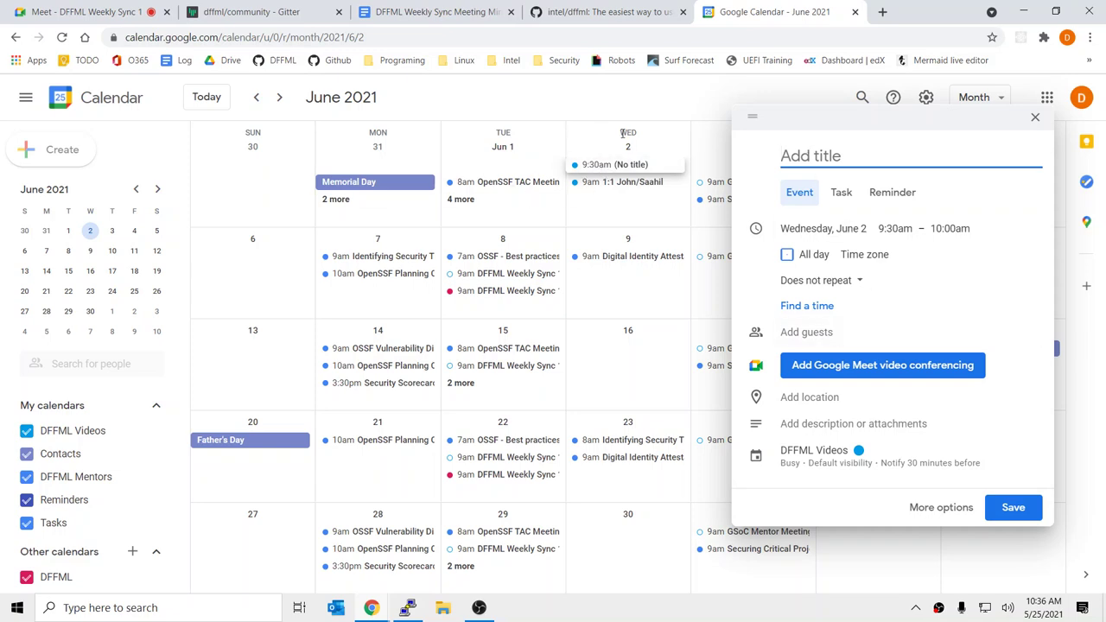
mouse_move(648, 183)
type("1:1 John/Sudhanshu")
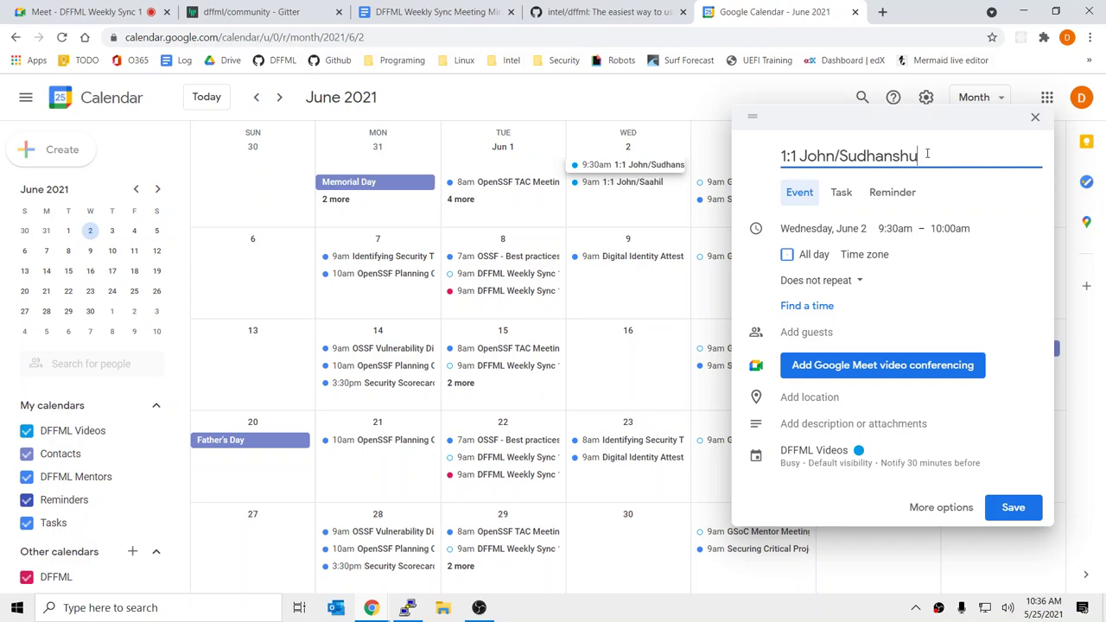
Add Google Meet video conferencing to the new 9:30am 1:1 event and save it.
left_click(900, 362)
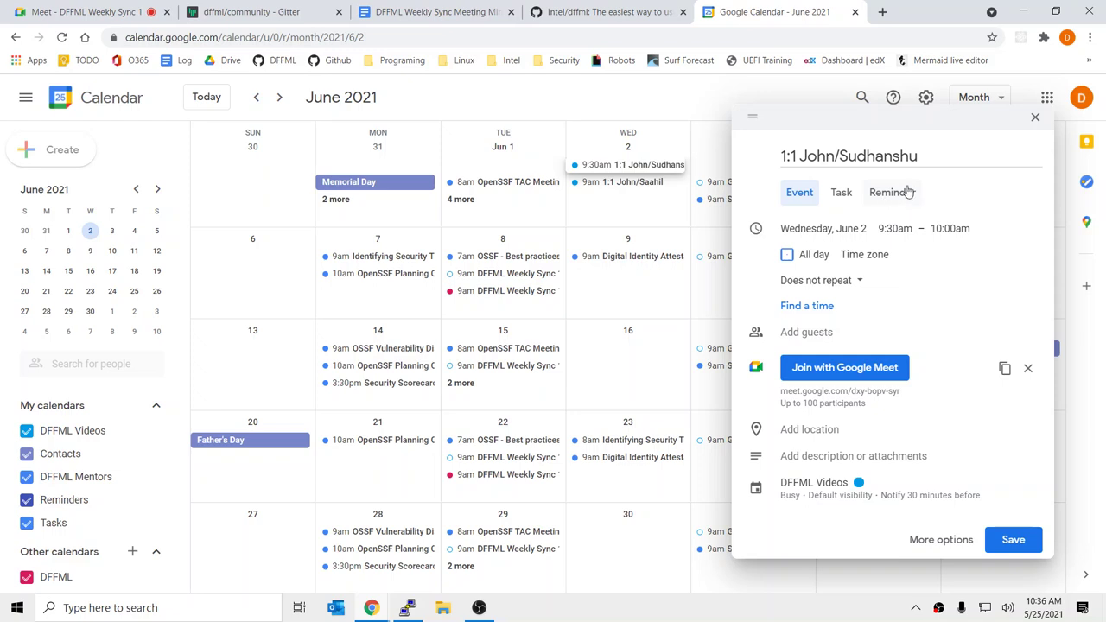
left_click(924, 158)
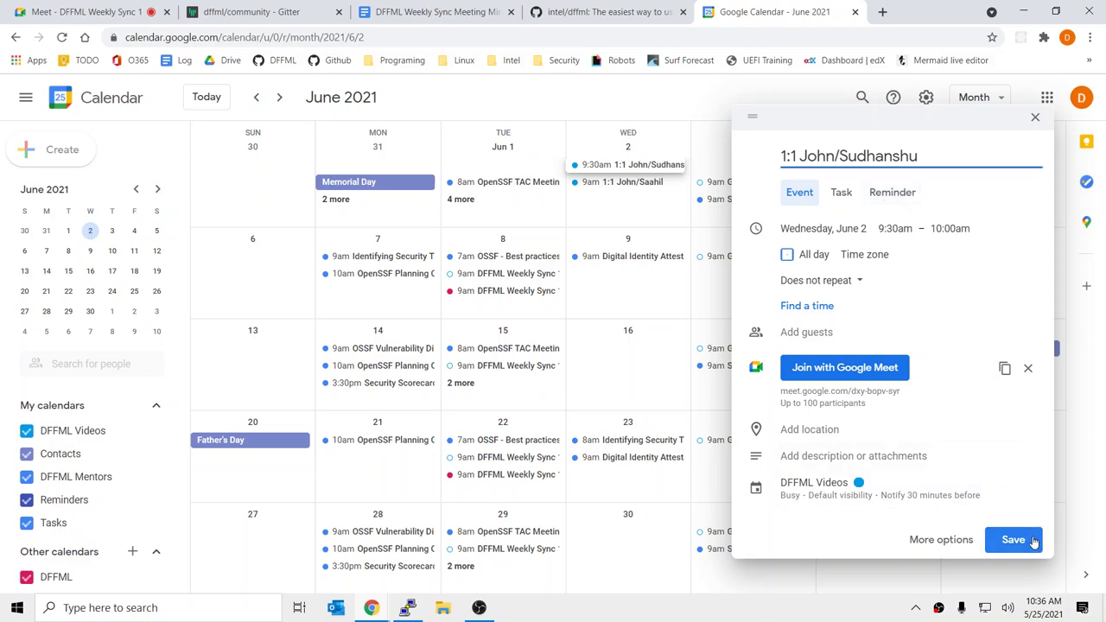
left_click(1012, 540)
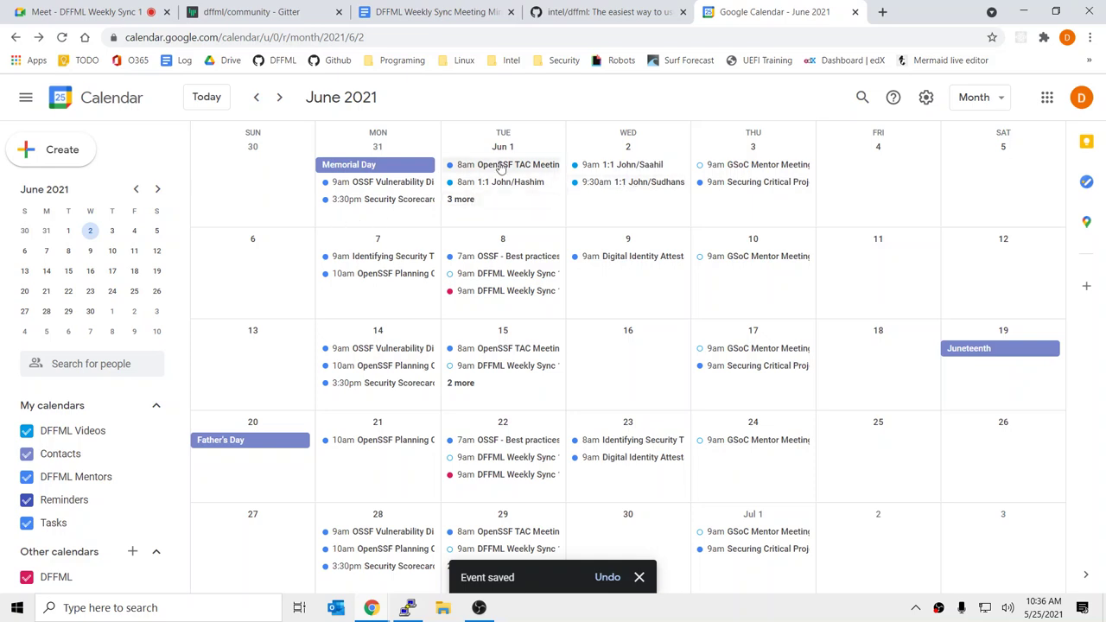
Review the details of the 9:30am 1:1 event on June 2 and the 8am 1:1 event on June 1.
left_click(635, 183)
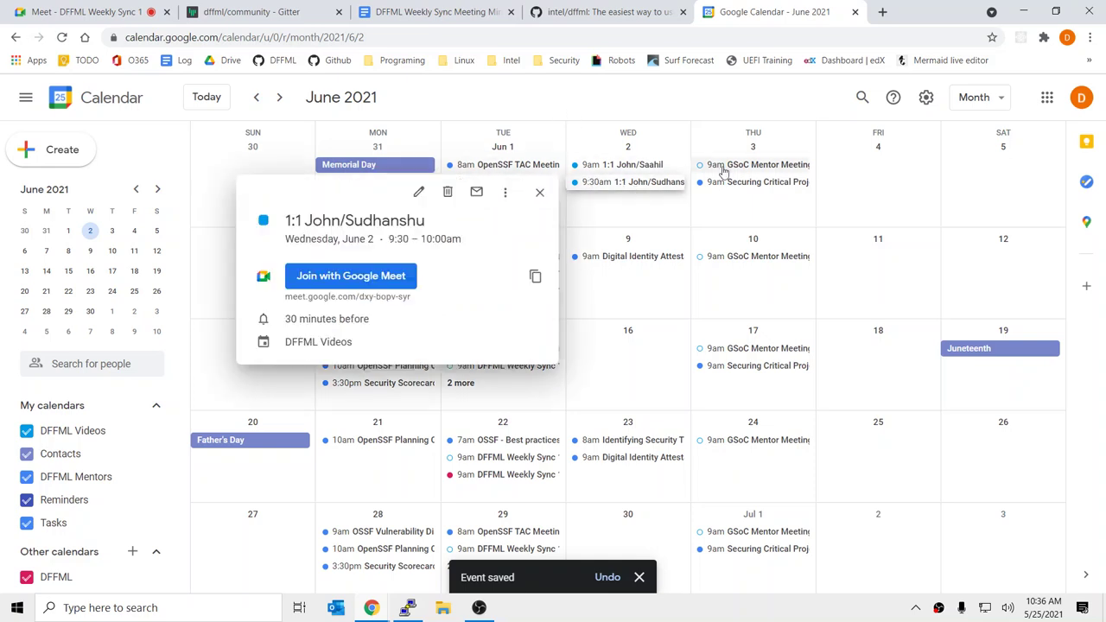
left_click(533, 192)
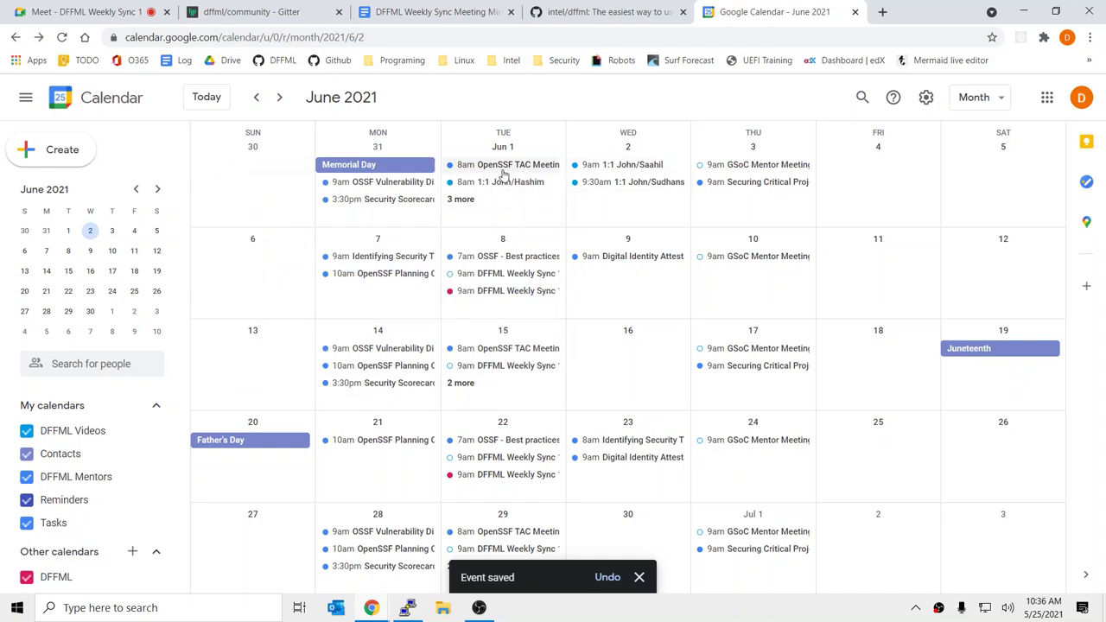
left_click(504, 182)
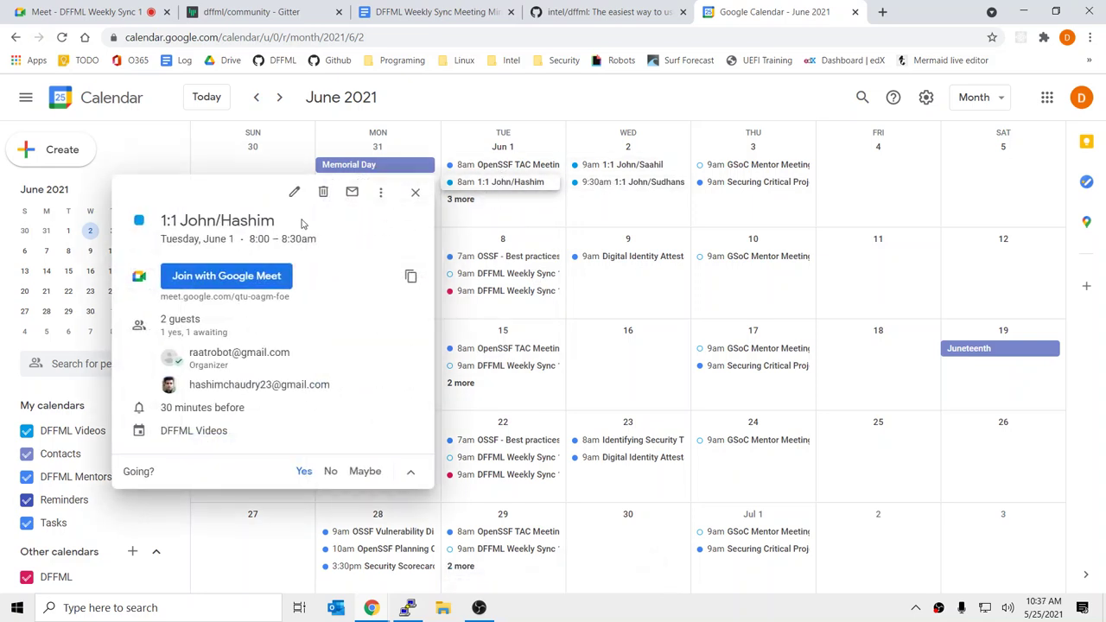
left_click_drag(183, 223, 216, 223)
left_click(265, 226)
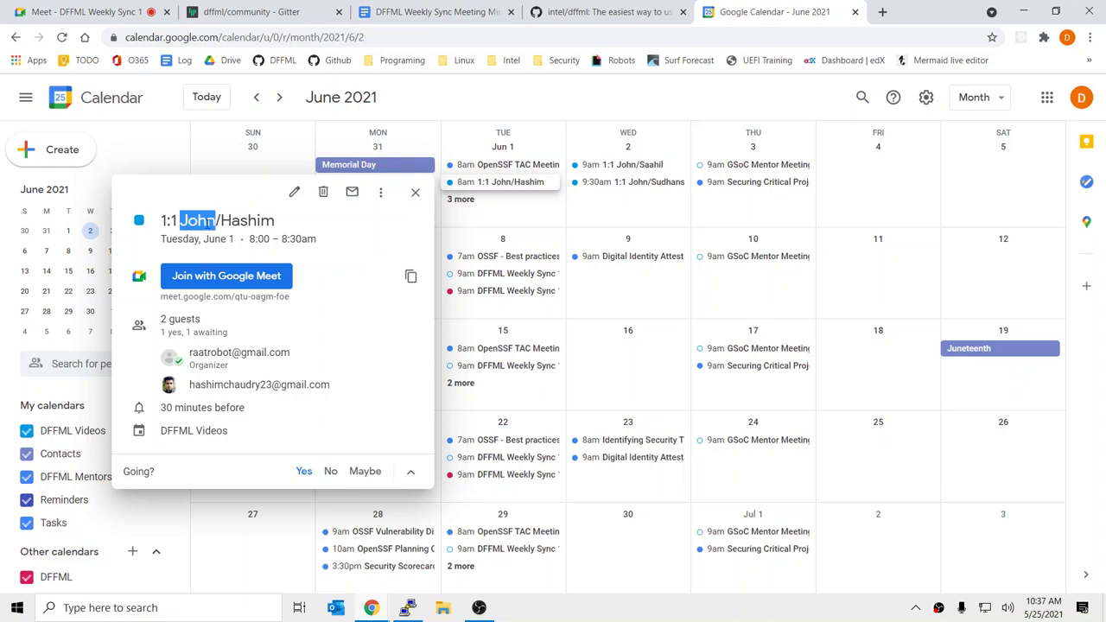
left_click(183, 222)
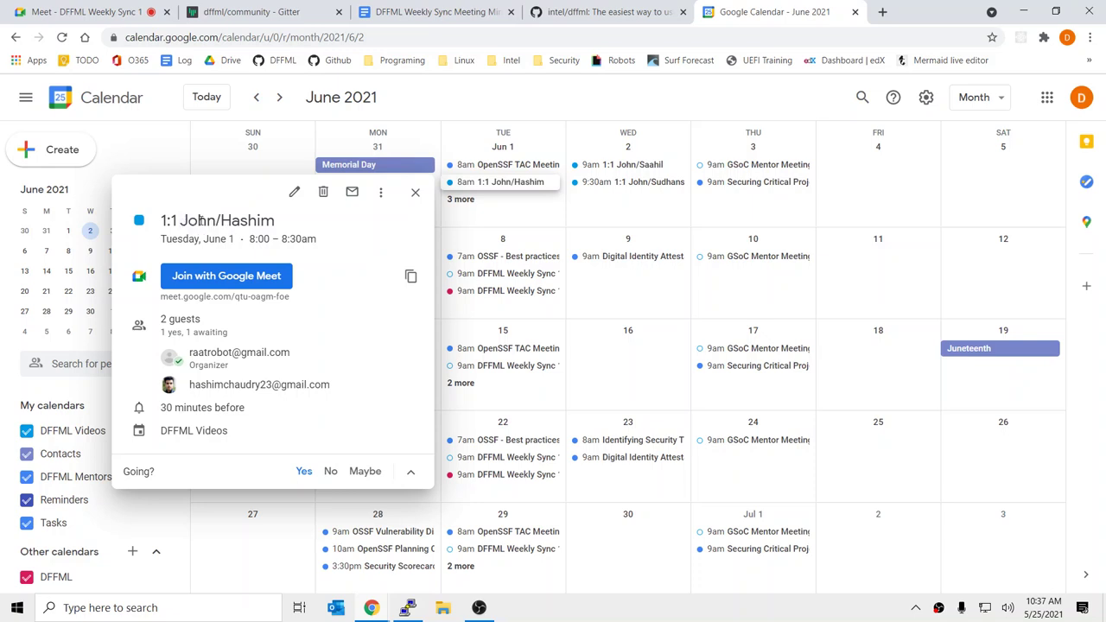
left_click(607, 199)
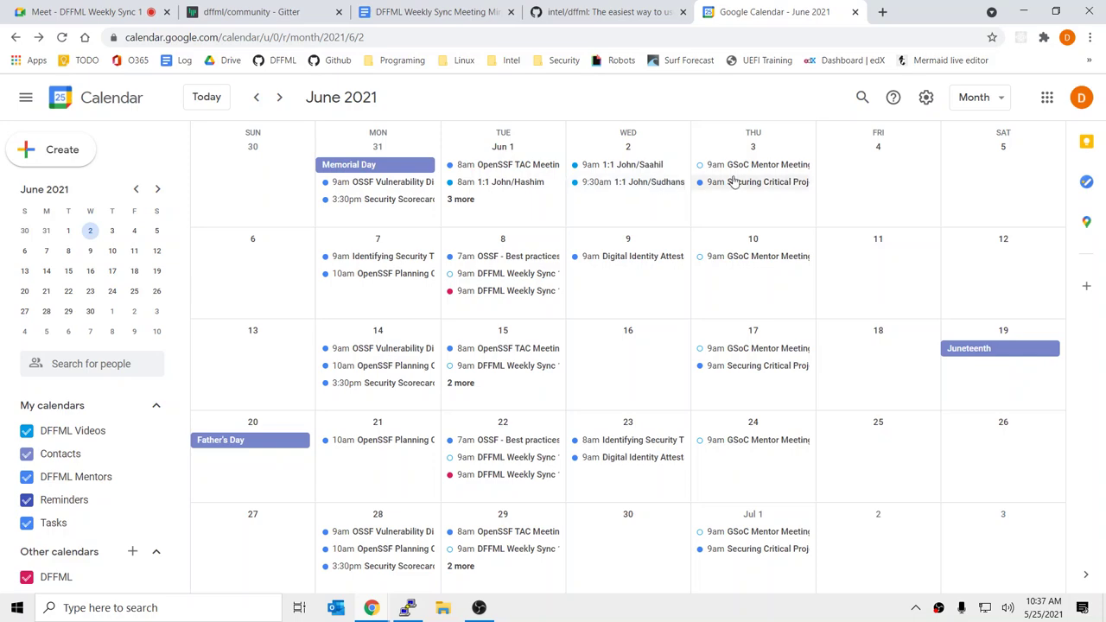
left_click(622, 210)
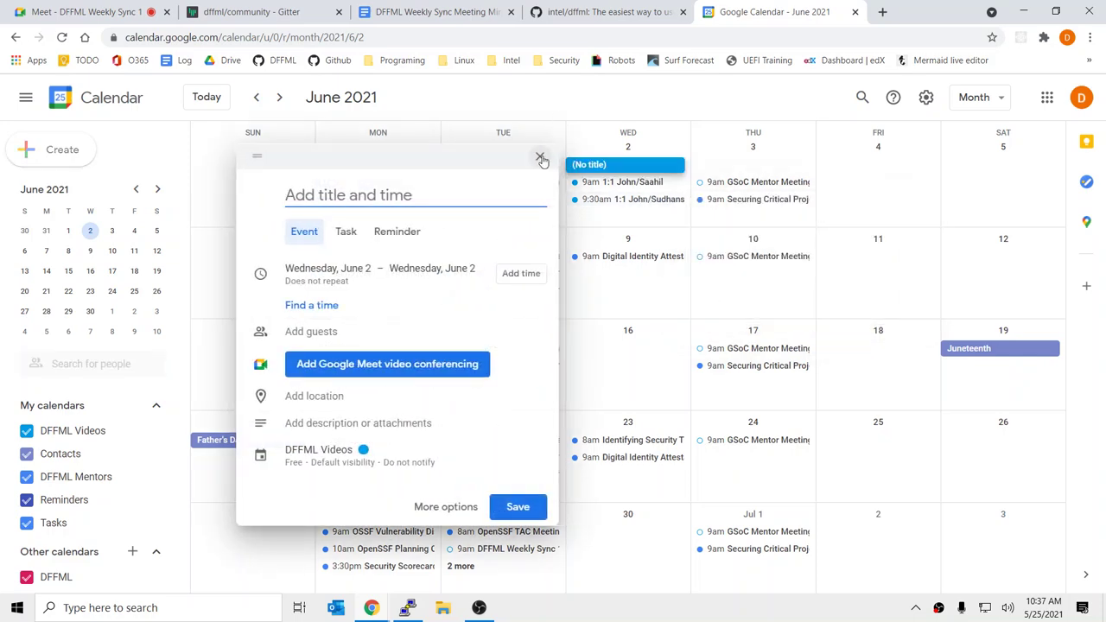
left_click(539, 156)
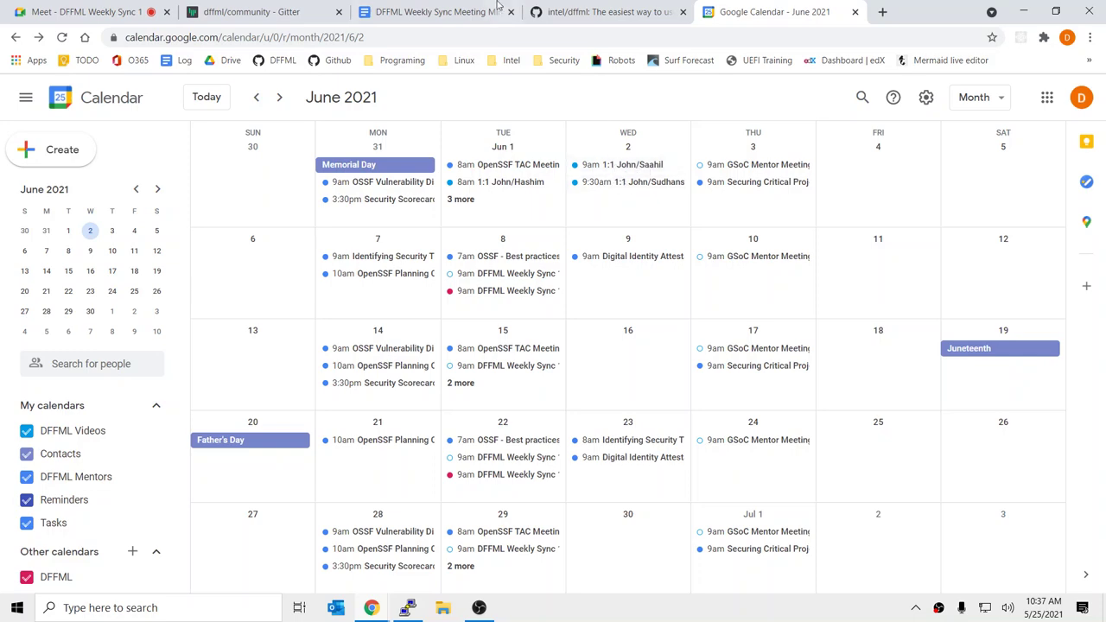
Return to the DFFML Weekly Sync Meeting Minutes and add the third contributor's first name to the Tuesday May 25th 2021 agenda.
left_click(432, 12)
left_click(197, 8)
left_click(113, 11)
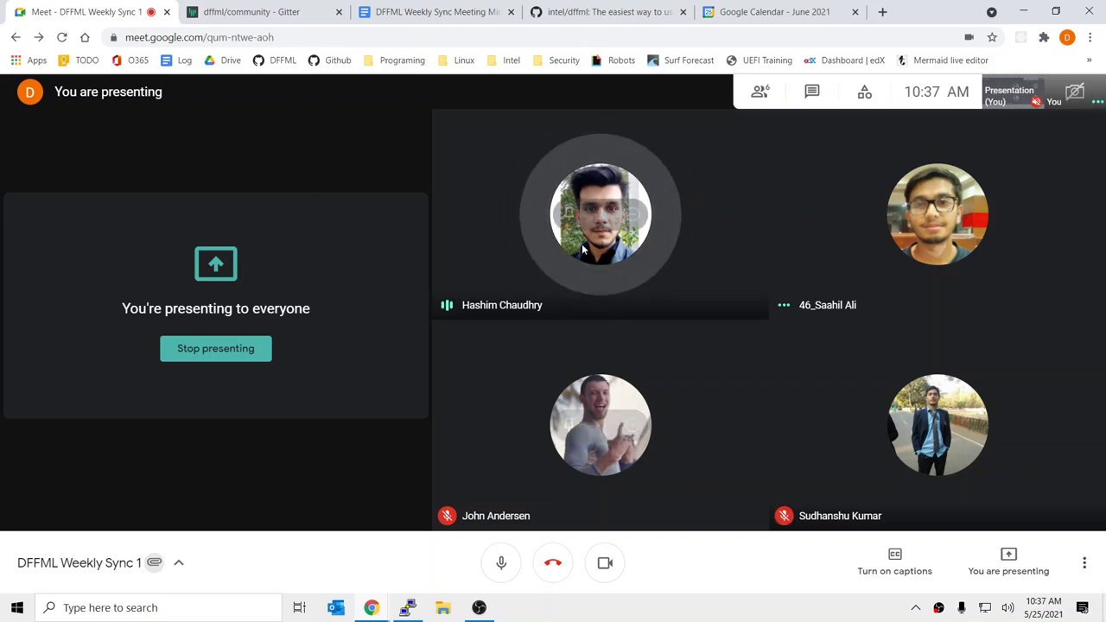
left_click(423, 9)
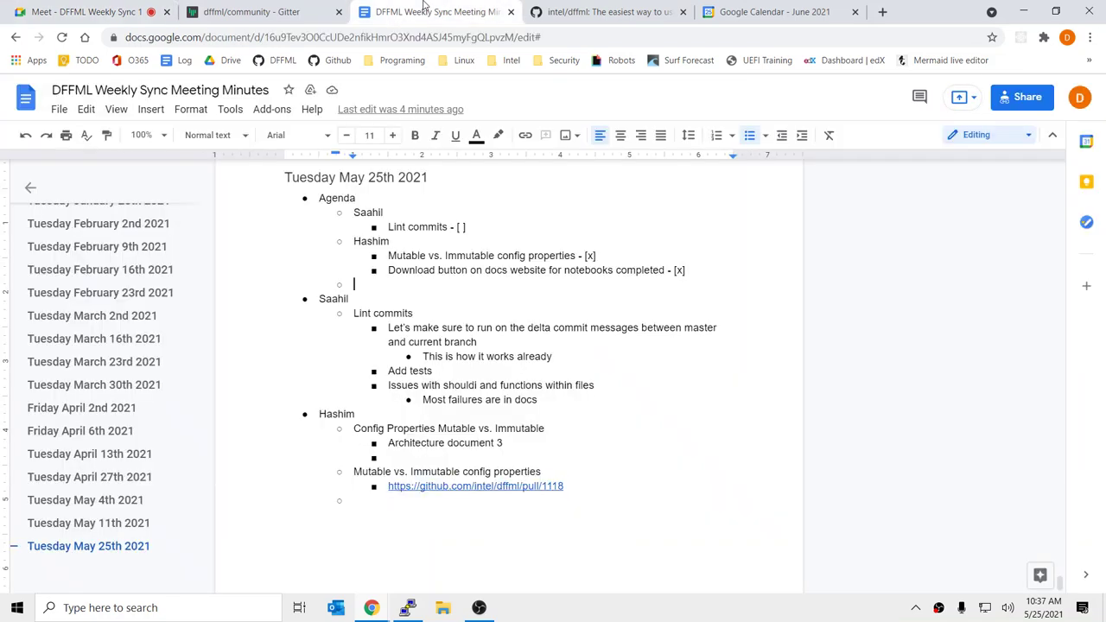
left_click(425, 284)
type("Sud")
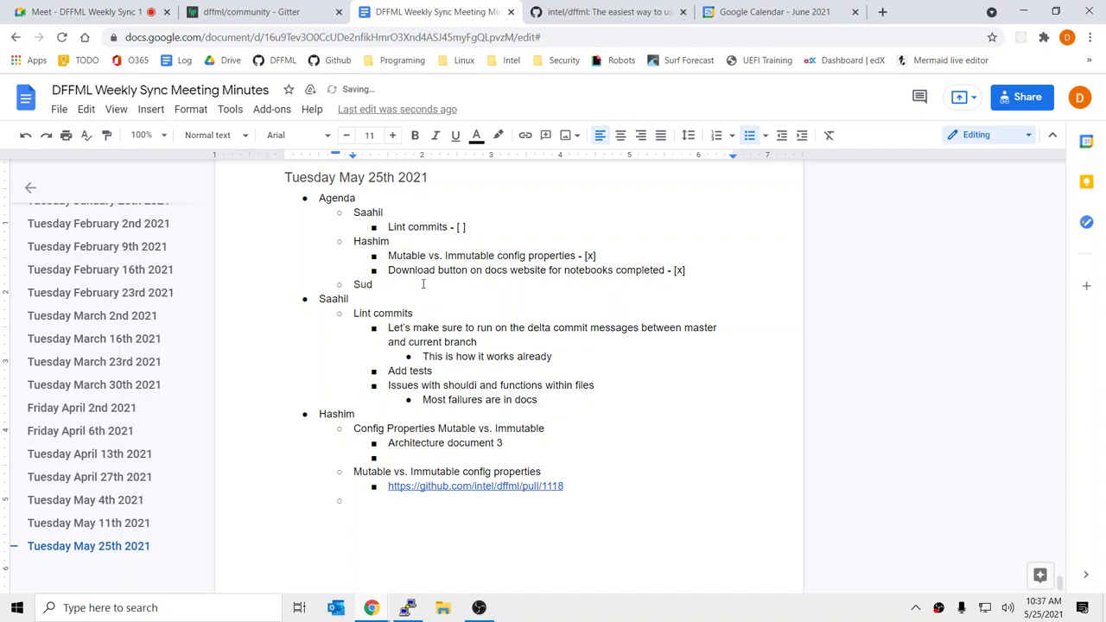
type("an")
key("BackSpace")
key("BackSpace")
type("hanshu")
key("Return")
Add the completed sub-item "Merged ice cream demo - [x]" beneath the new contributor's name in the agenda.
key("Tab")
type("Mer")
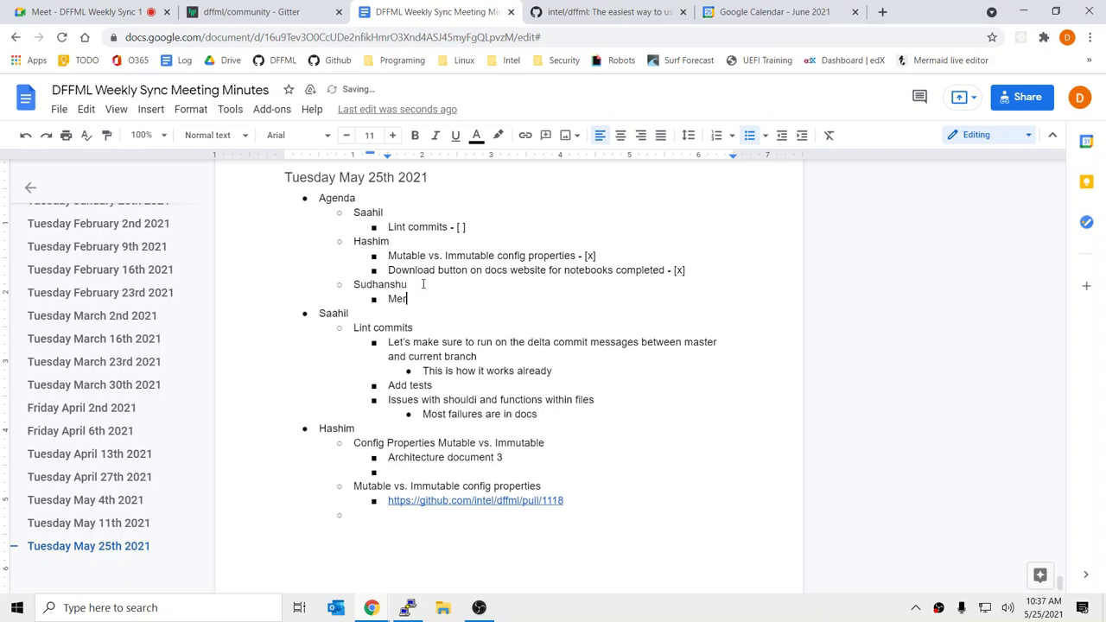
type("ged ice cream demo - [")
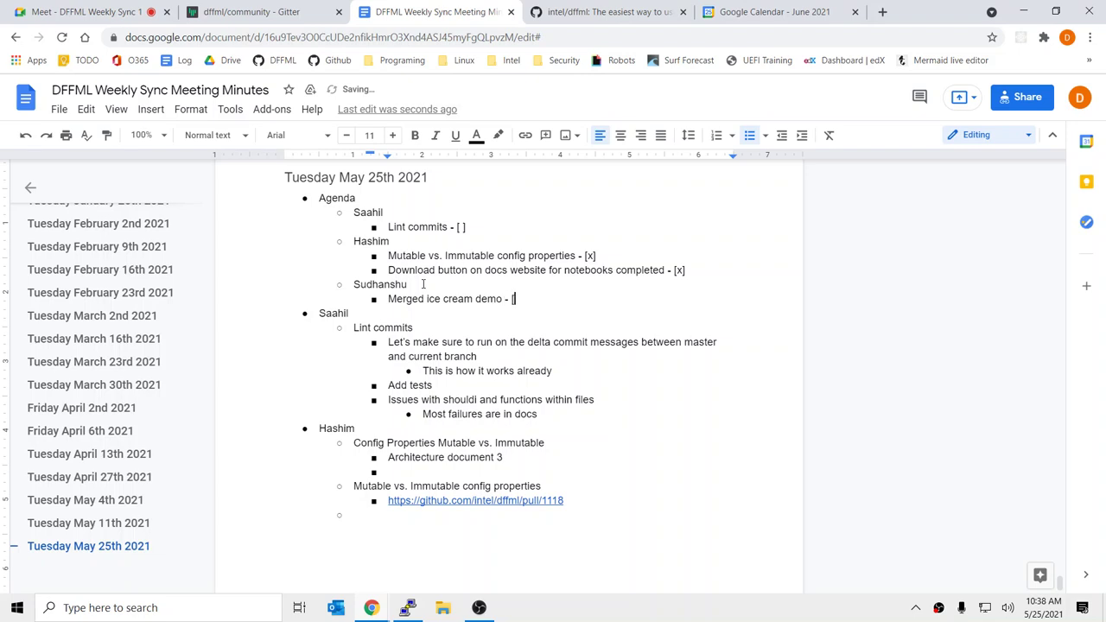
type("x]")
Mark the "Lint commits" agenda item as done with [x].
key("Up")
key("Up")
key("Up")
key("Up")
key("Up")
Add the agenda item "Generic tests for notebooks - [x]" below the download button item.
left_click(715, 269)
key("Return")
type("Generi")
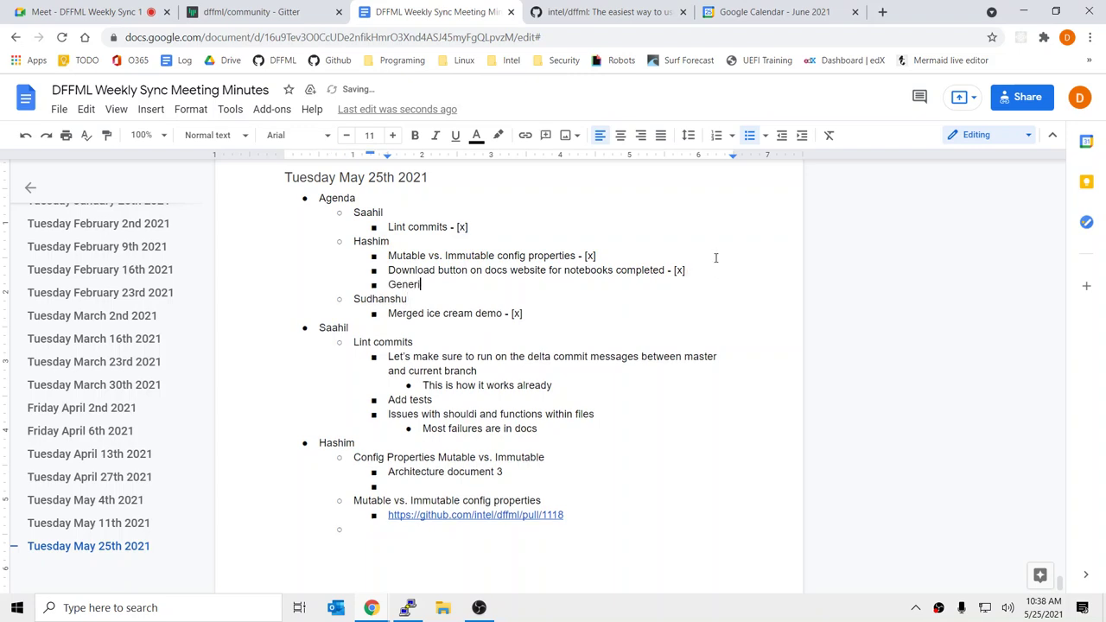
type("c tests - [")
key("shift+Home")
key("Right")
key("Left")
key("Left")
key("Left")
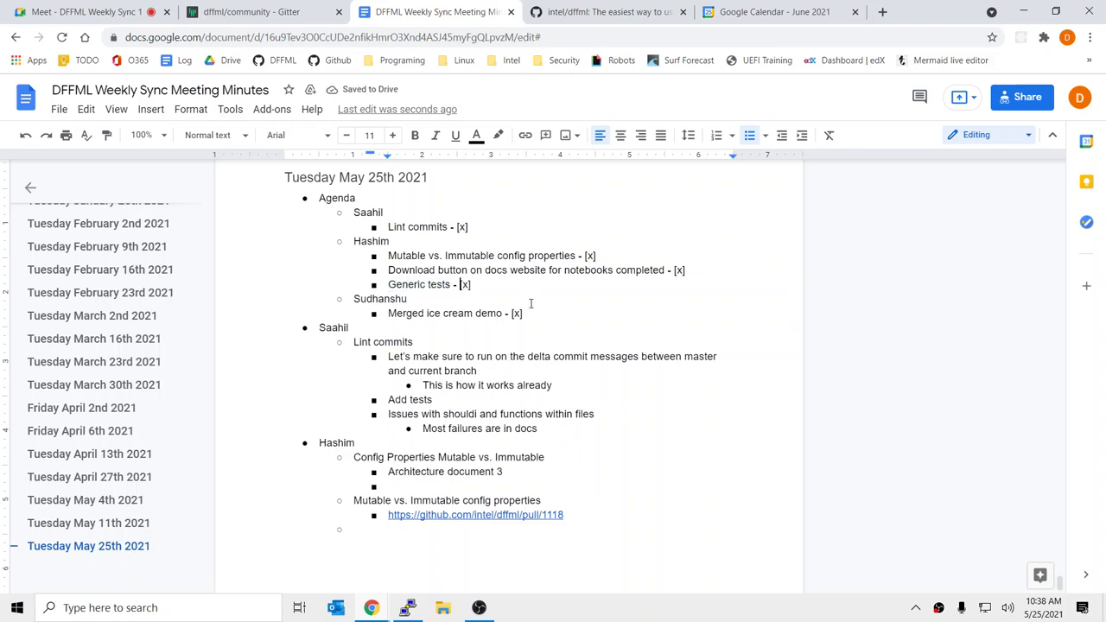
key("Delete")
type("for noteboo")
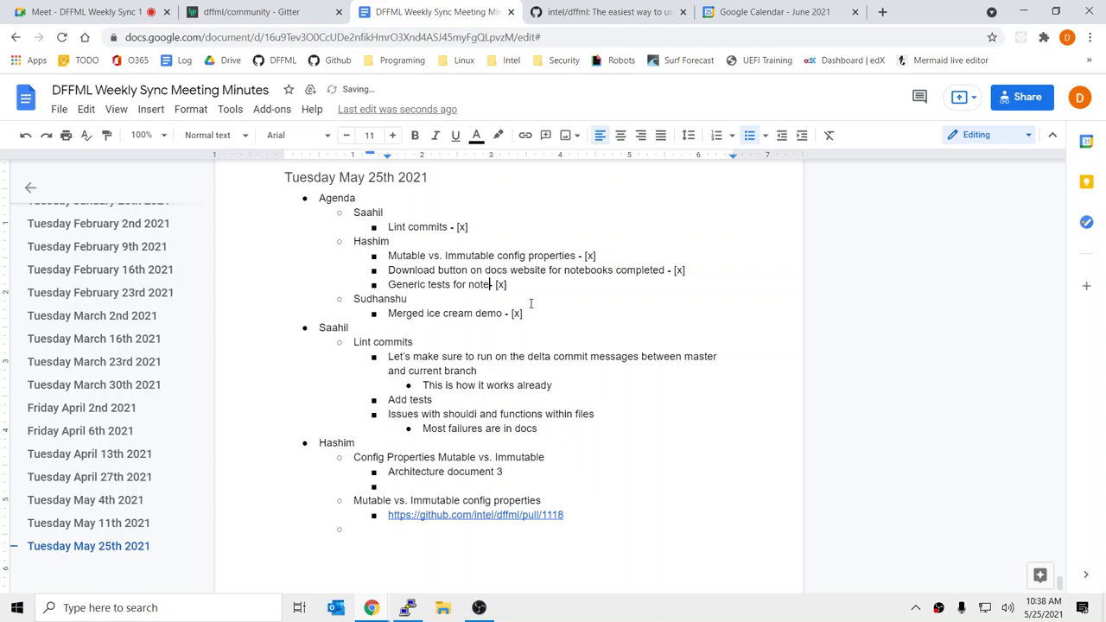
type("ks")
Copy "Generic tests for notebooks" into the empty bullet at the end of the notes and start a nested bullet beneath it.
key("shift+Home")
key("ctrl+c")
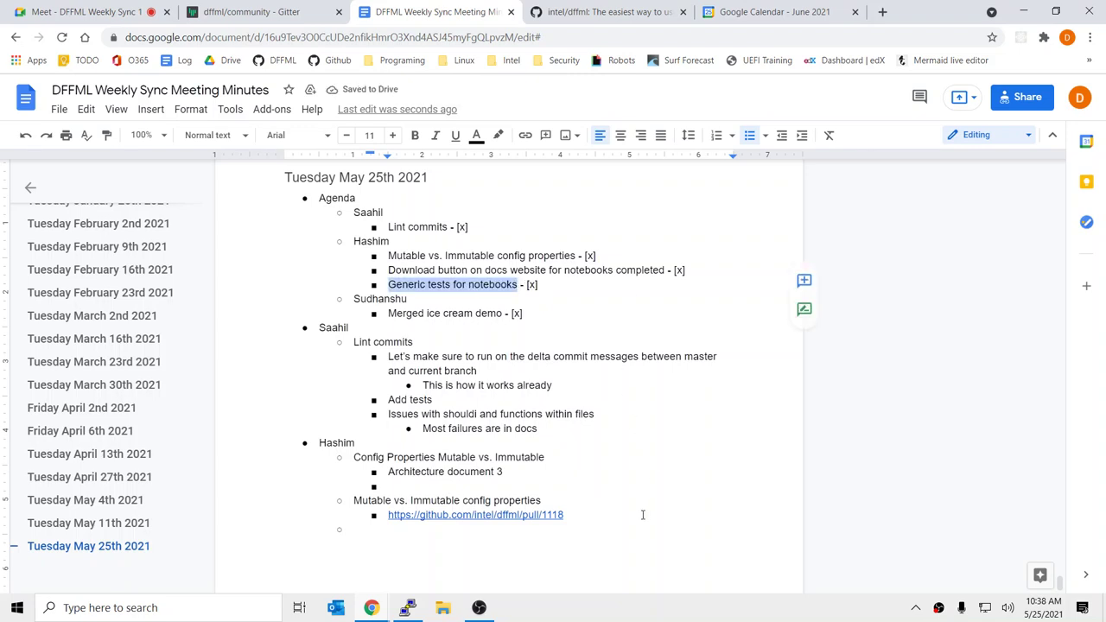
left_click(626, 530)
key("ctrl+v")
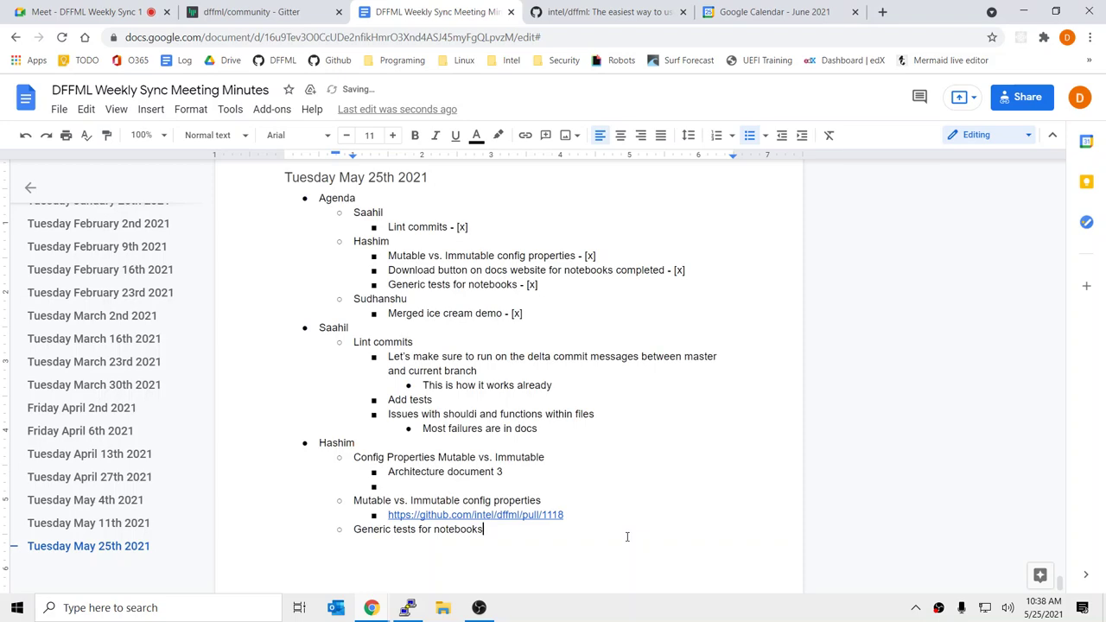
key("Return")
key("Tab")
key("ctrl+t")
type("te")
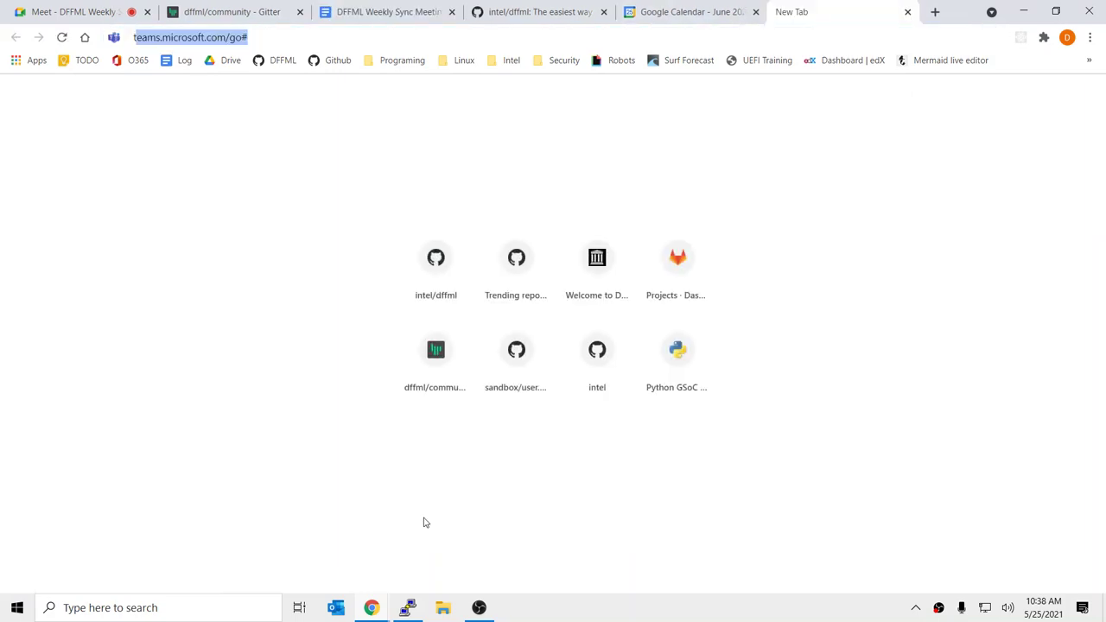
key("Escape")
key("Escape")
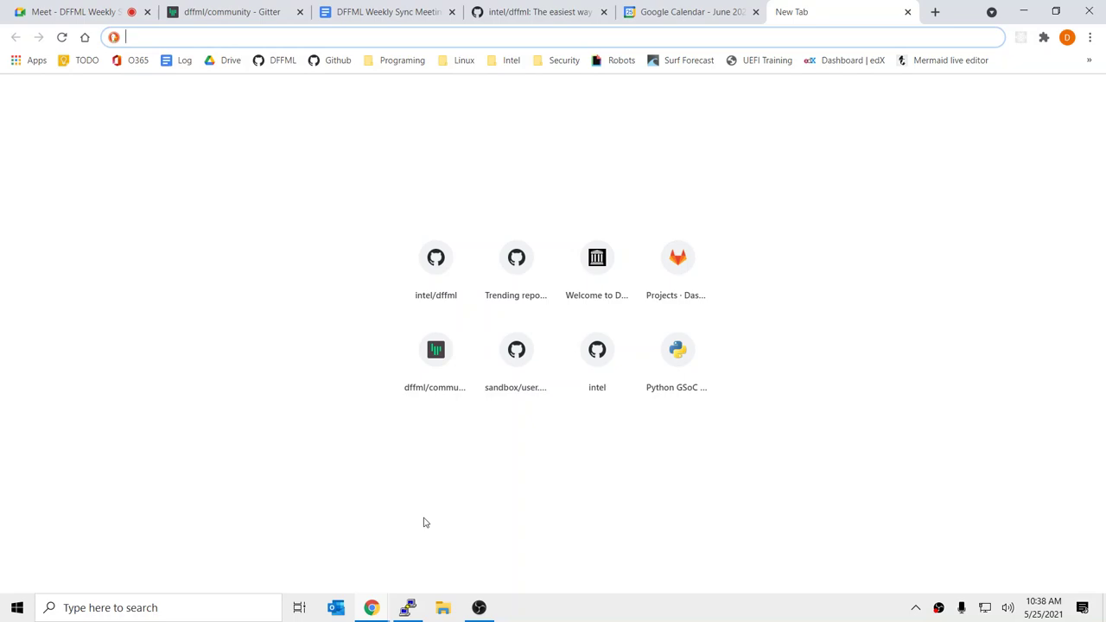
key("ctrl+w")
Open the tests folder of the intel/dffml repository on GitHub and look through its files for the notebook tests.
key("ctrl+Tab")
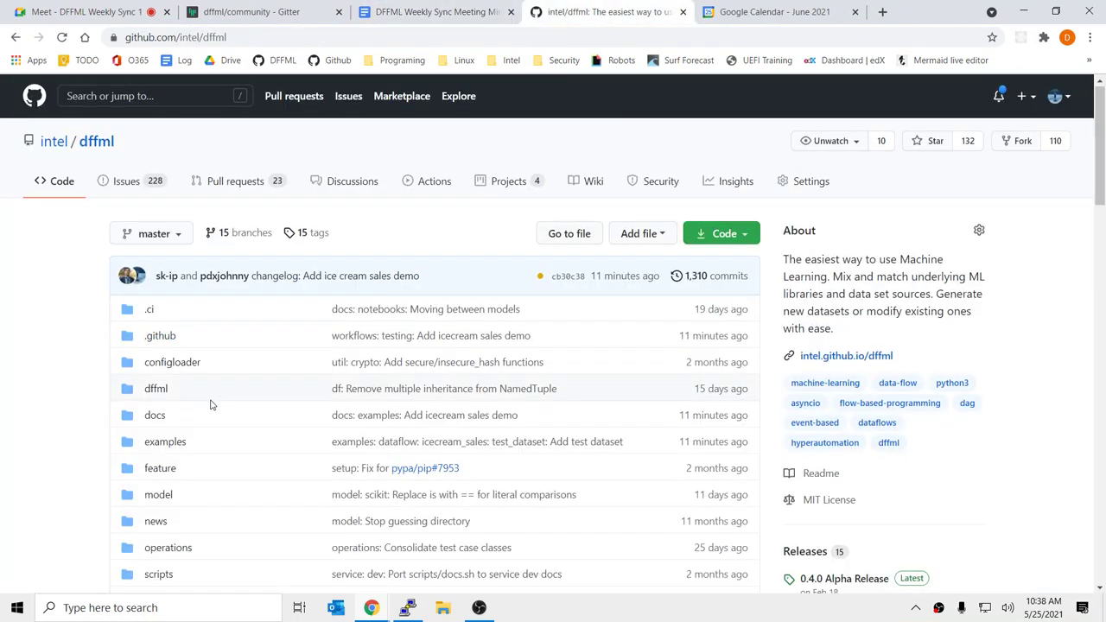
scroll(211, 404, "down", 3)
left_click(168, 512)
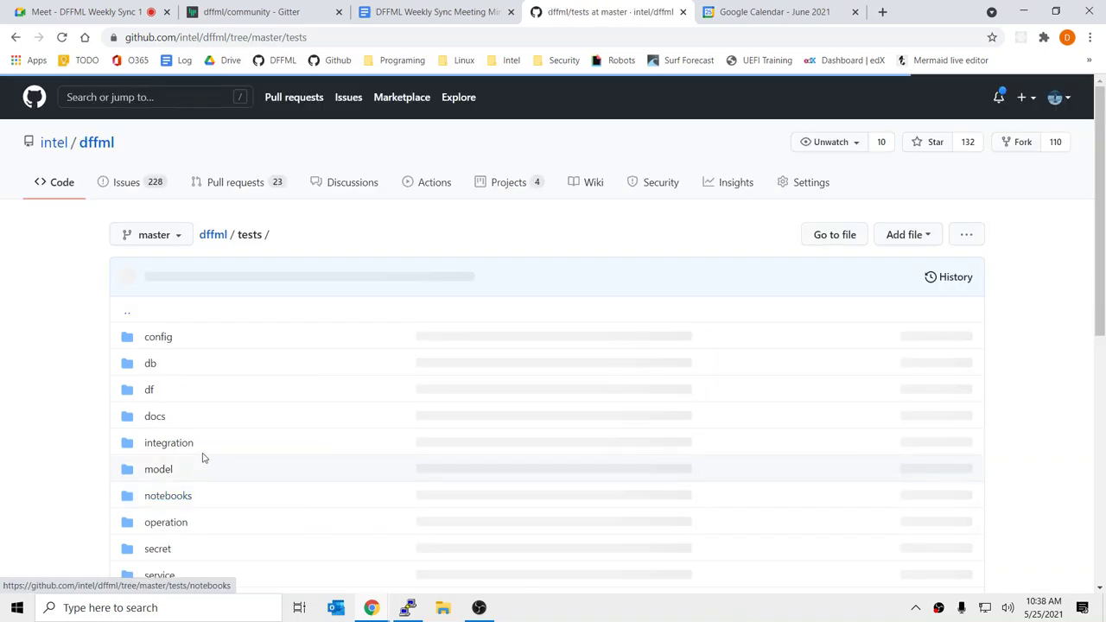
scroll(204, 457, "down", 3)
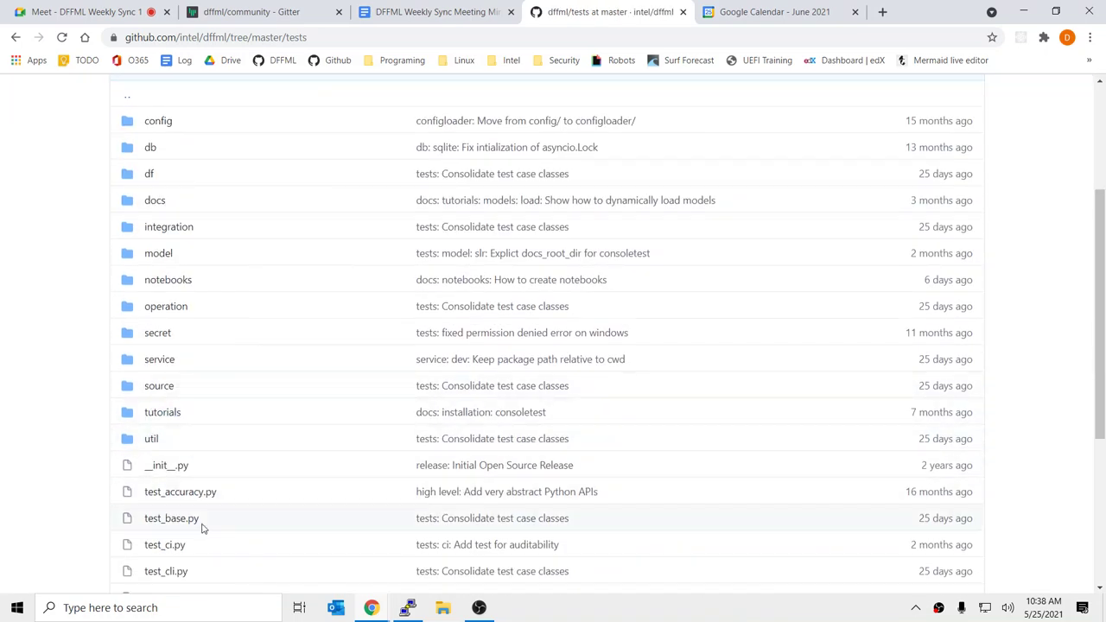
scroll(210, 523, "down", 3)
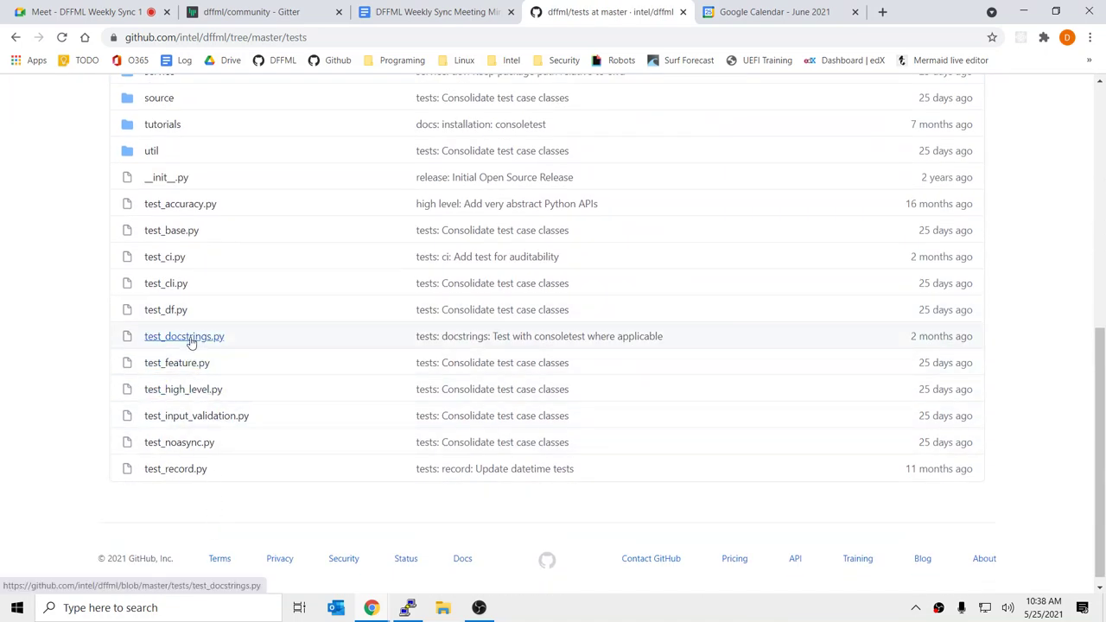